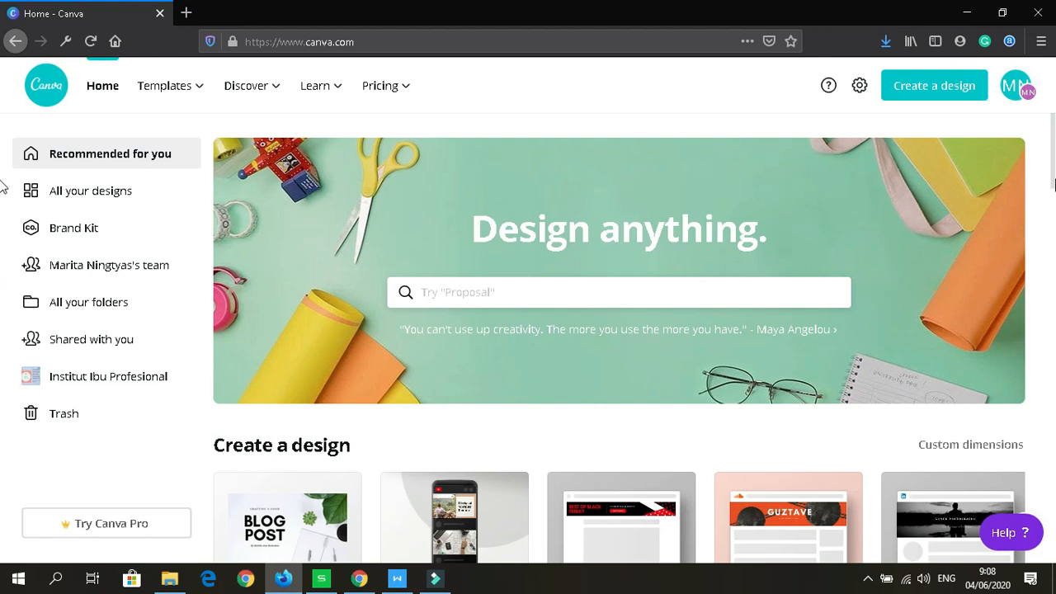
Step: Scroll up and down through the Canva home page
left_click_drag(1053, 156, 1042, 448)
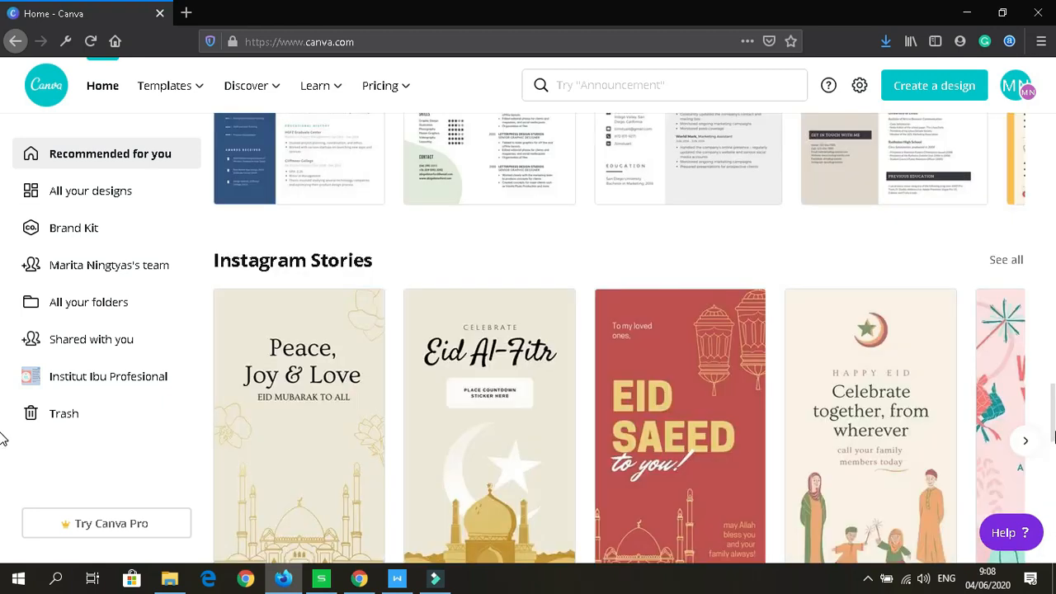
scroll(1047, 433, "down", 2)
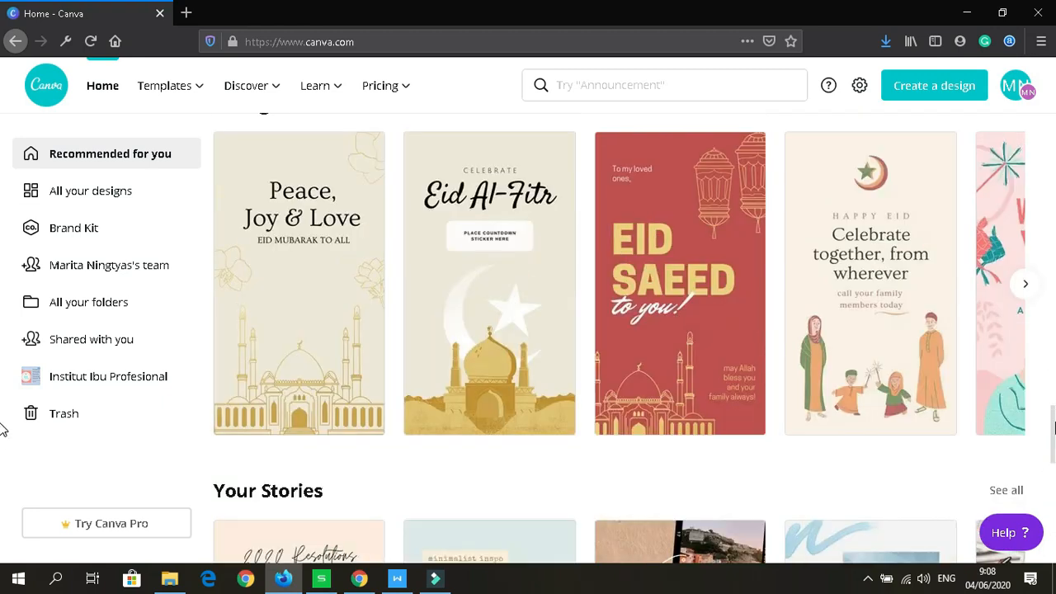
scroll(1044, 346, "down", 6)
scroll(1050, 236, "up", 10)
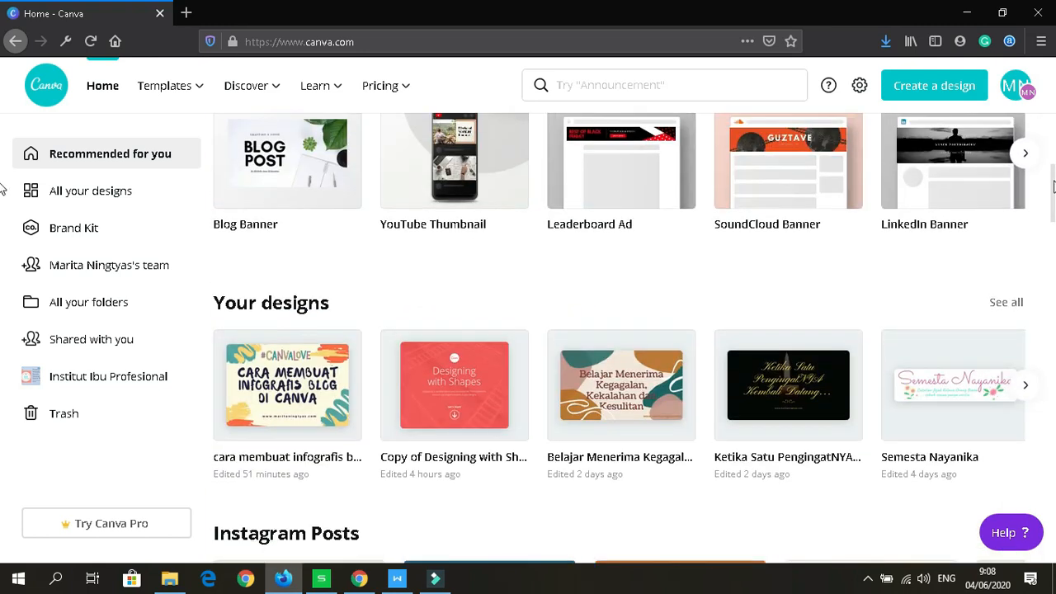
scroll(1049, 161, "up", 3)
scroll(1047, 124, "up", 2)
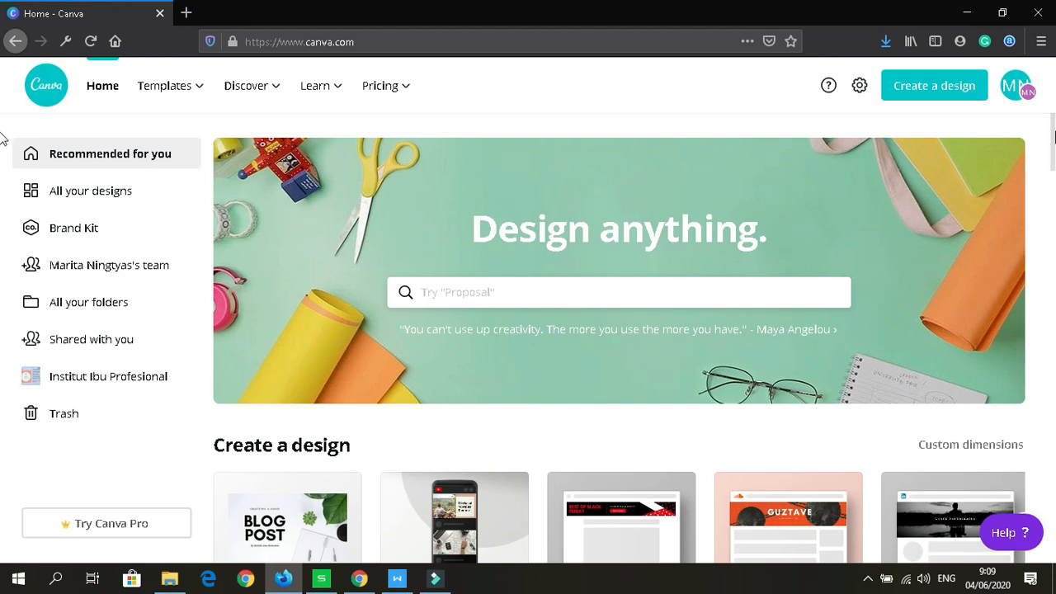
scroll(3, 140, "down", 2)
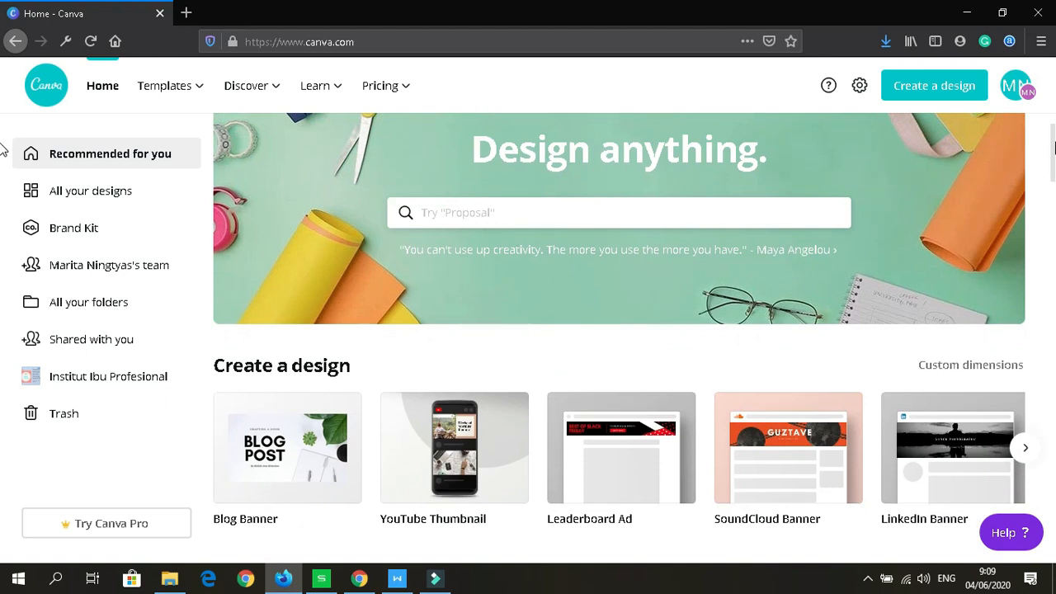
scroll(3, 150, "down", 1)
scroll(2, 153, "down", 1)
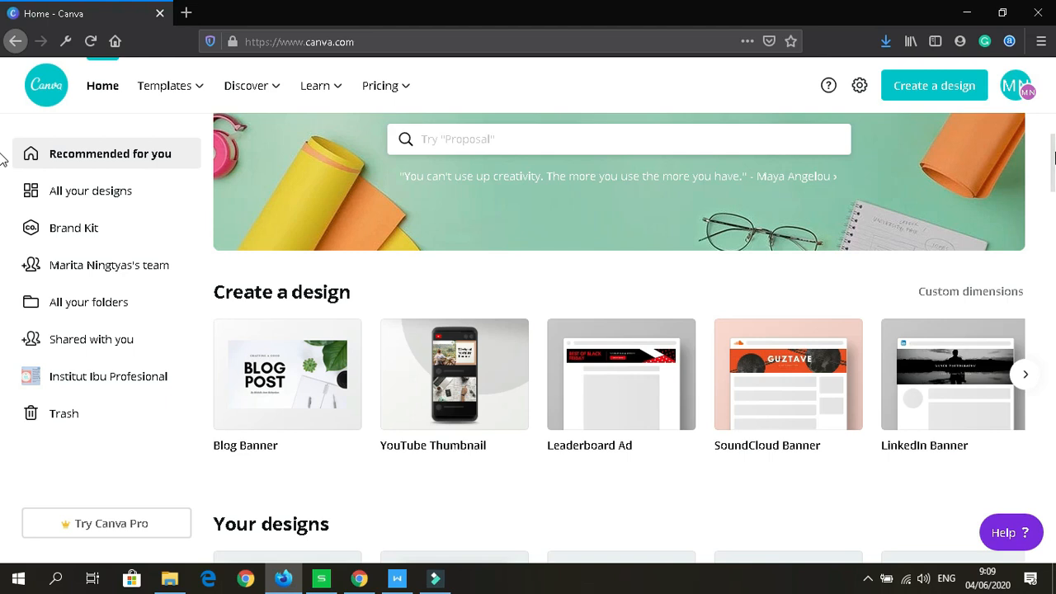
scroll(2, 160, "down", 1)
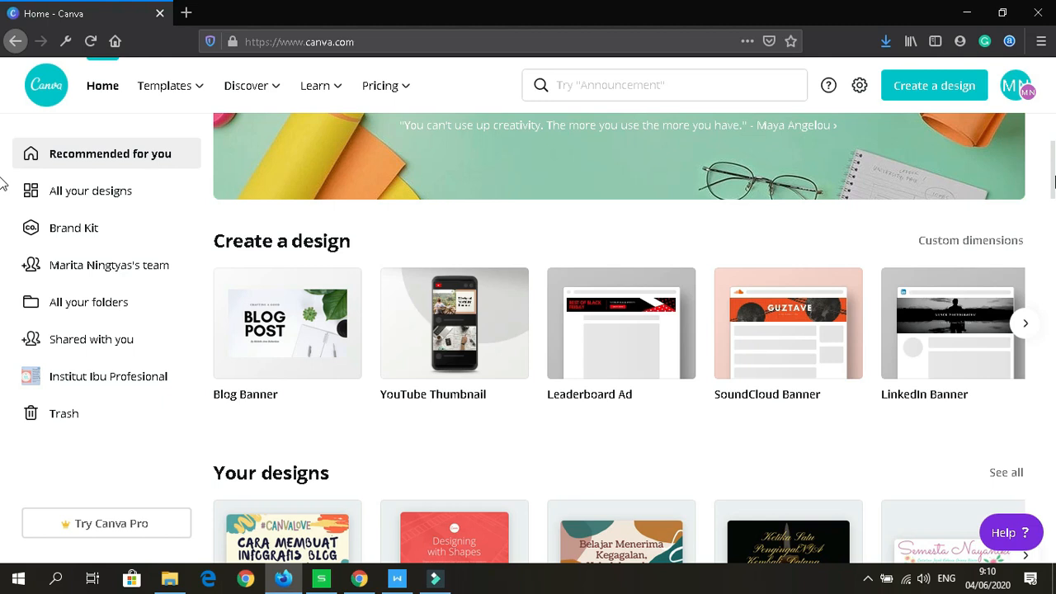
Step: Start a custom-size design, then dismiss it without creating anything
left_click(982, 242)
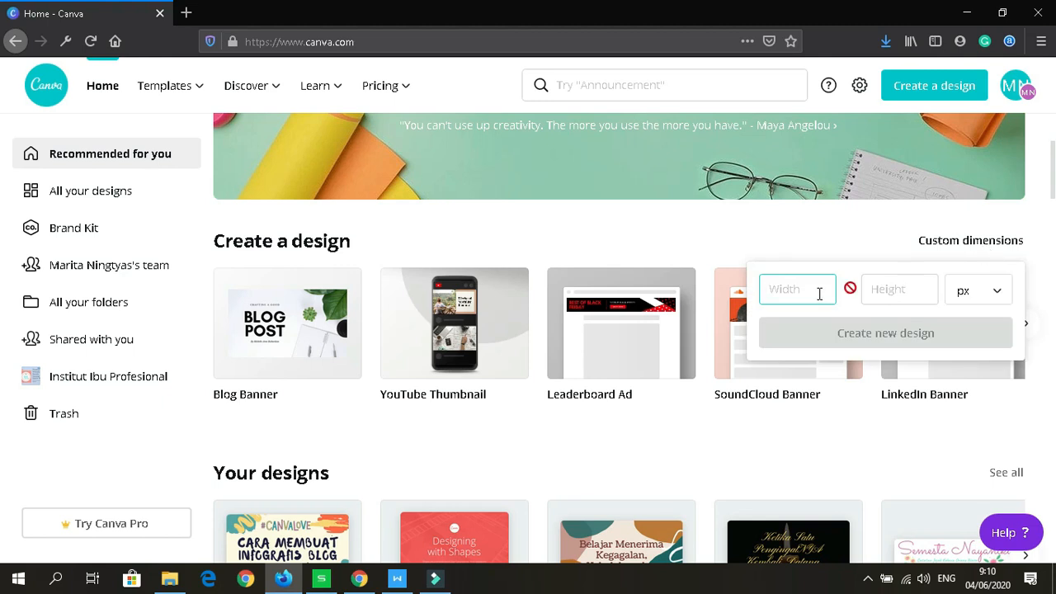
left_click(884, 291)
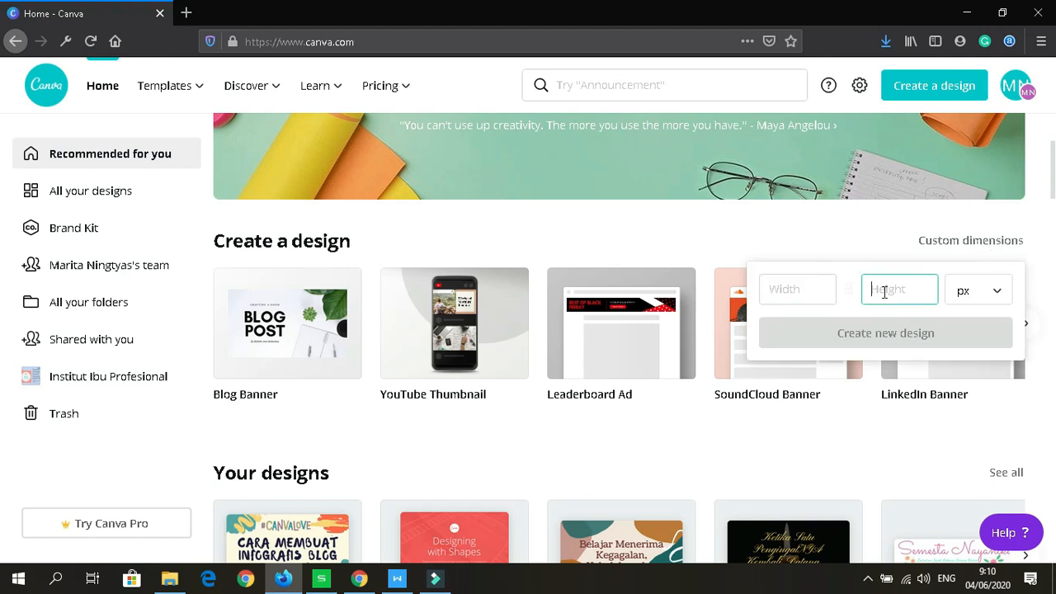
left_click(814, 286)
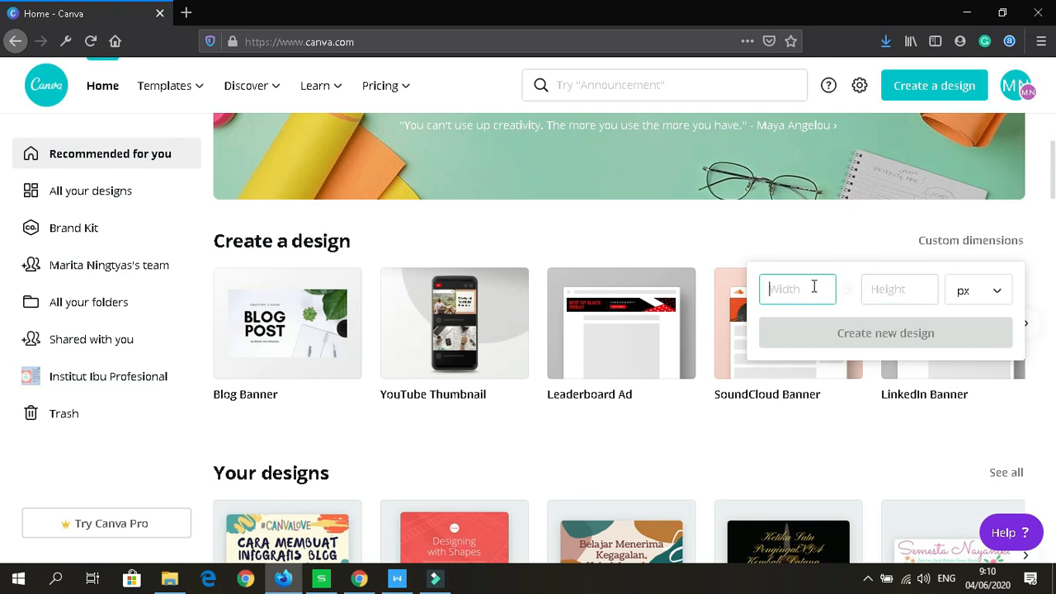
left_click(913, 289)
left_click(897, 246)
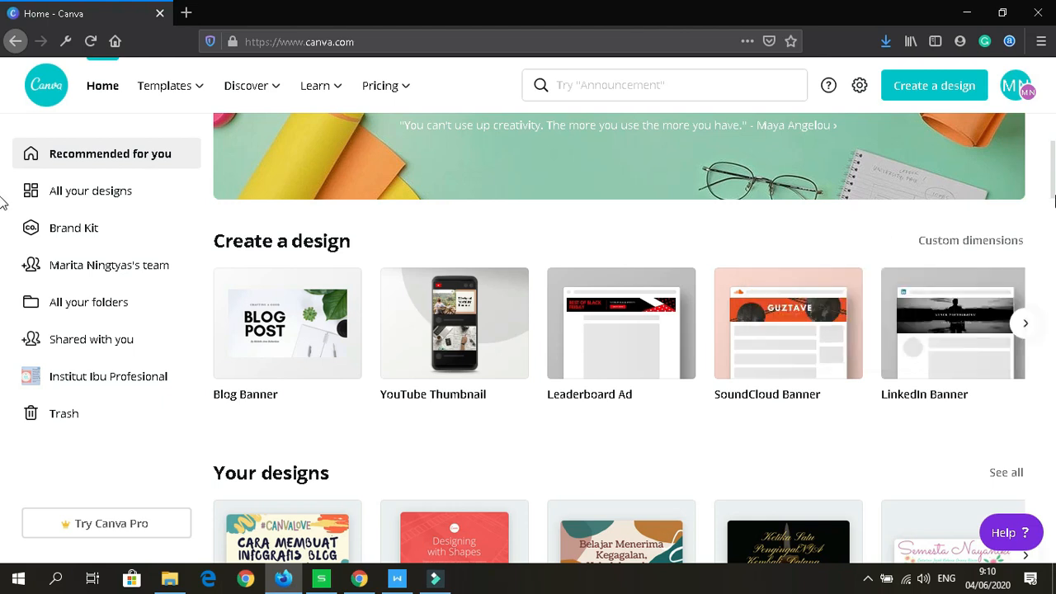
scroll(3, 202, "down", 2)
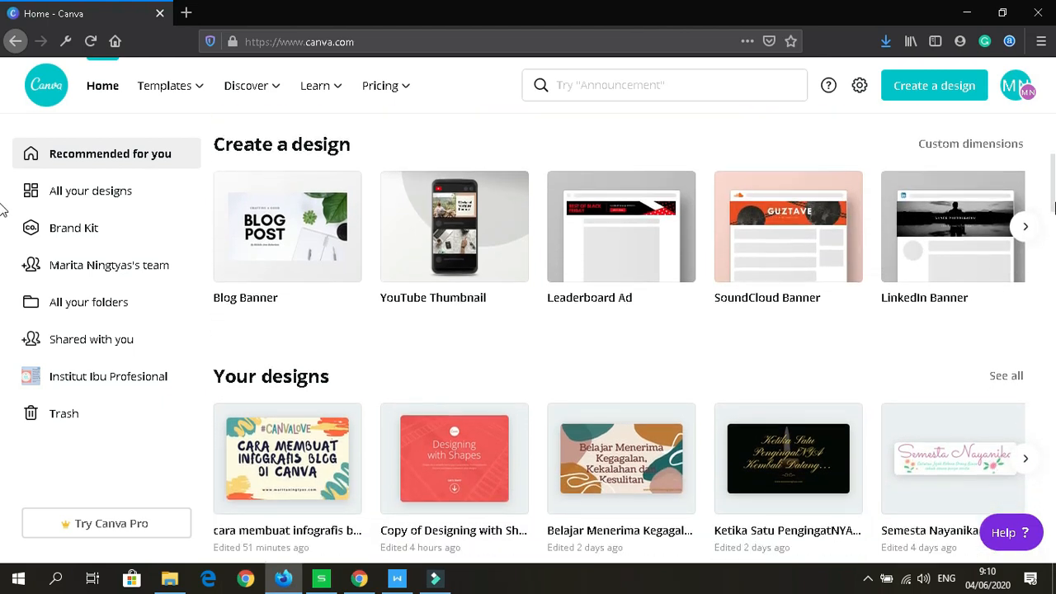
scroll(2, 208, "down", 3)
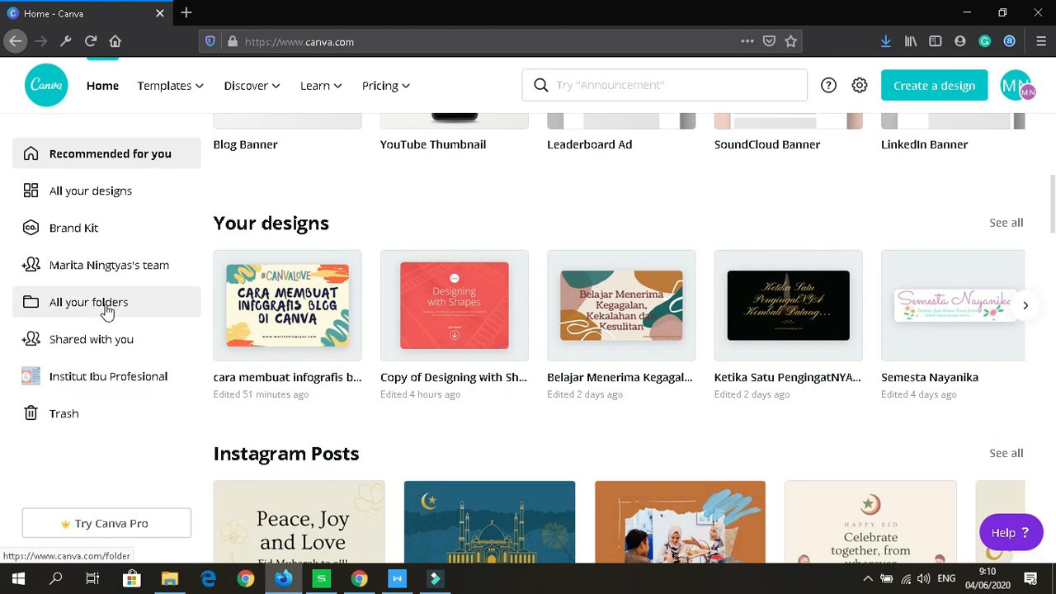
Step: From All your folders, create a new folder named 'blog infografis'
left_click(107, 311)
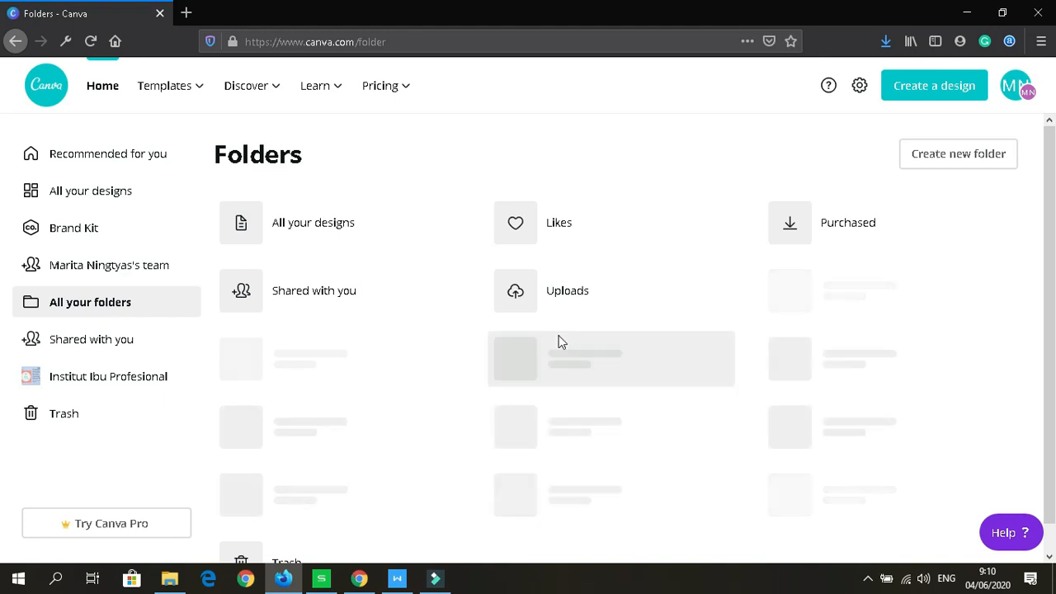
left_click(948, 164)
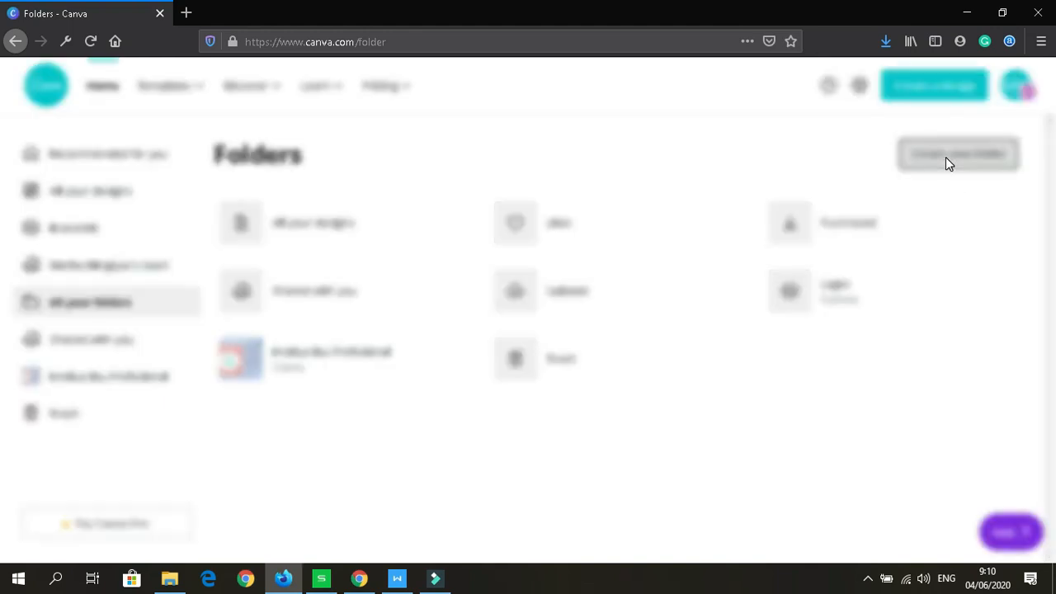
left_click(946, 158)
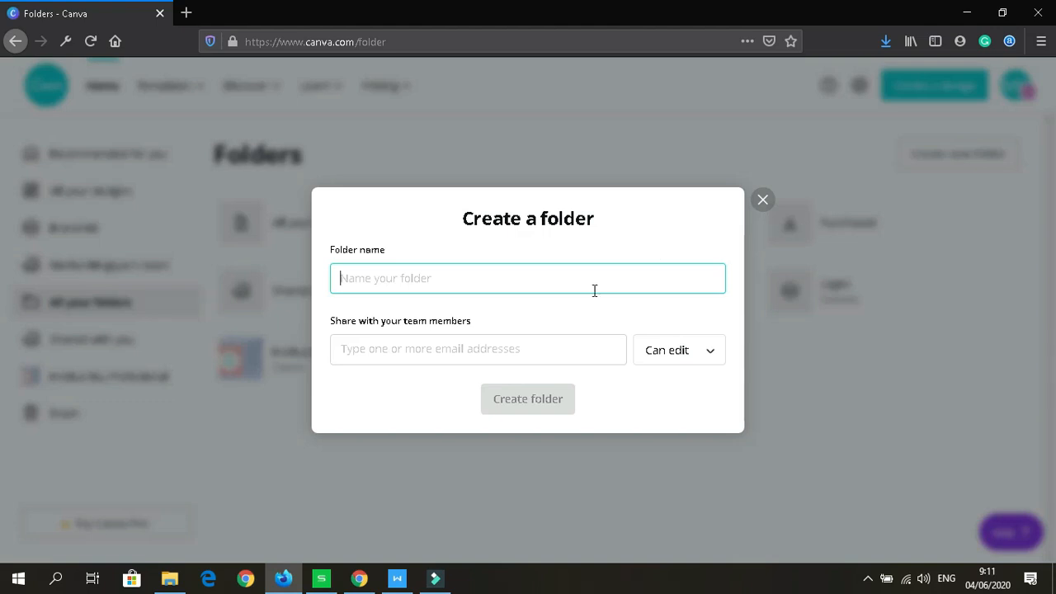
type("blog ")
type("s")
key("BackSpace")
type("infografis")
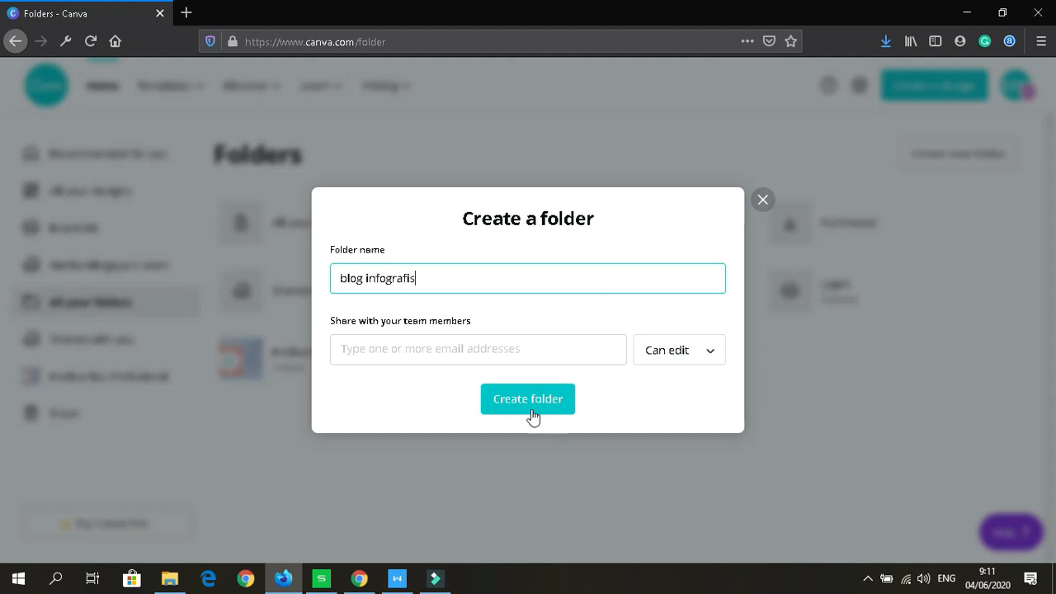
left_click(525, 400)
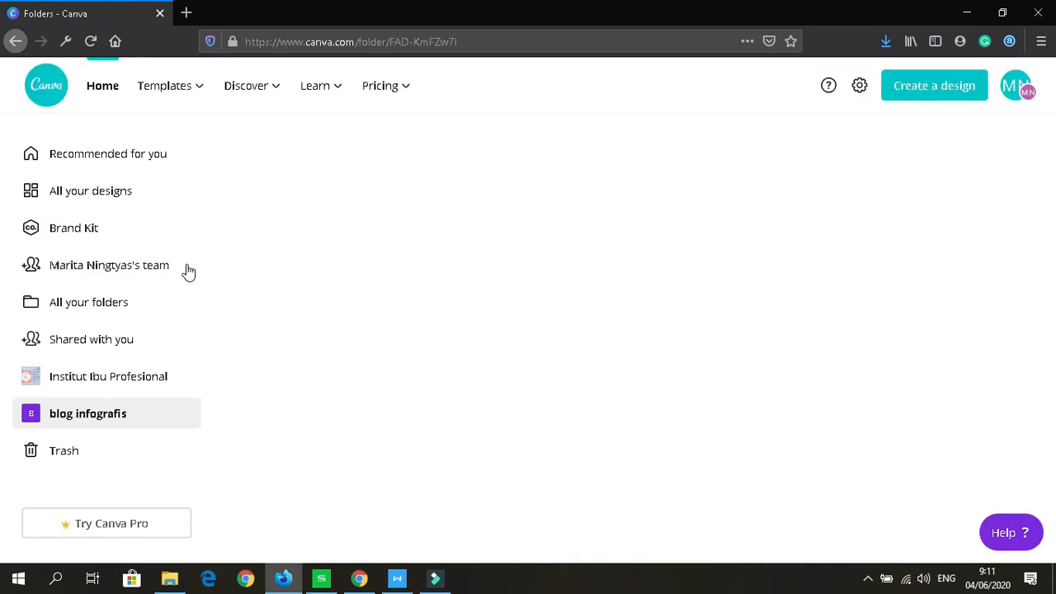
Step: Move the 'Belajar Menerima Kegagalan, Kekalahan dan Kesulitan' design into the blog infografis folder
left_click(93, 202)
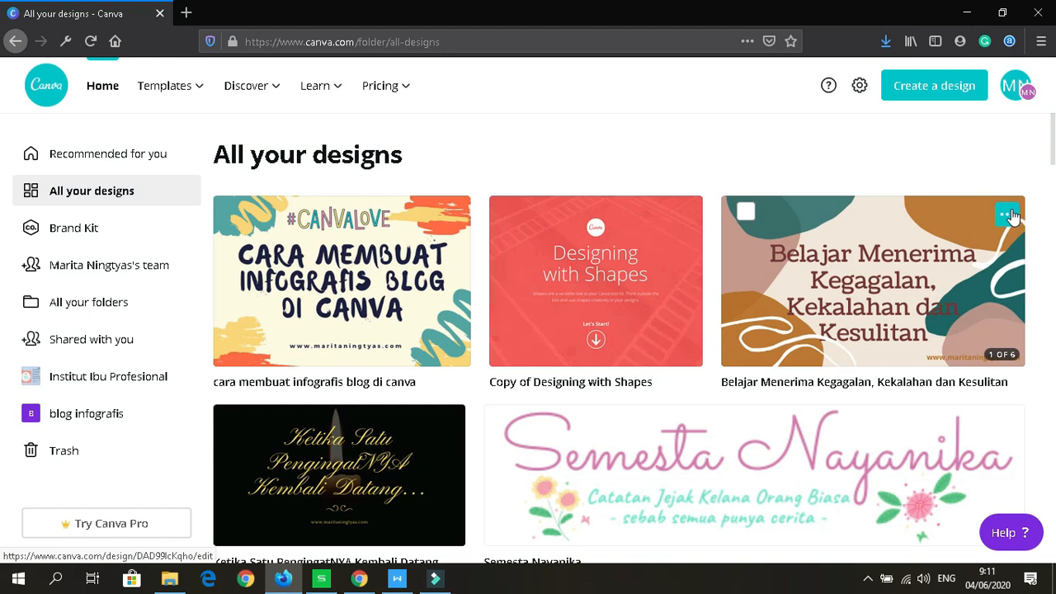
left_click(1008, 215)
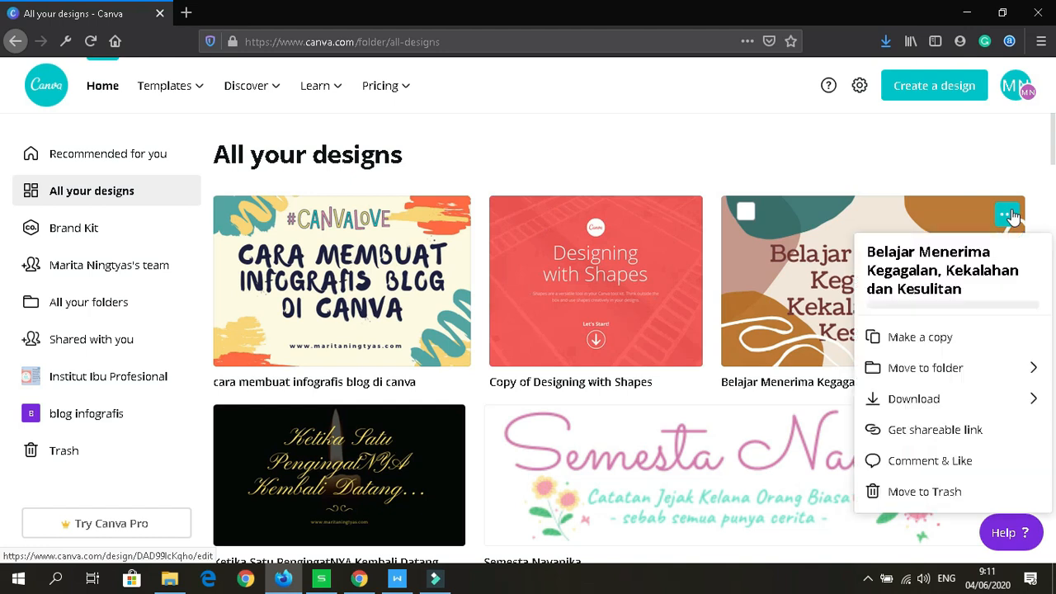
left_click(951, 371)
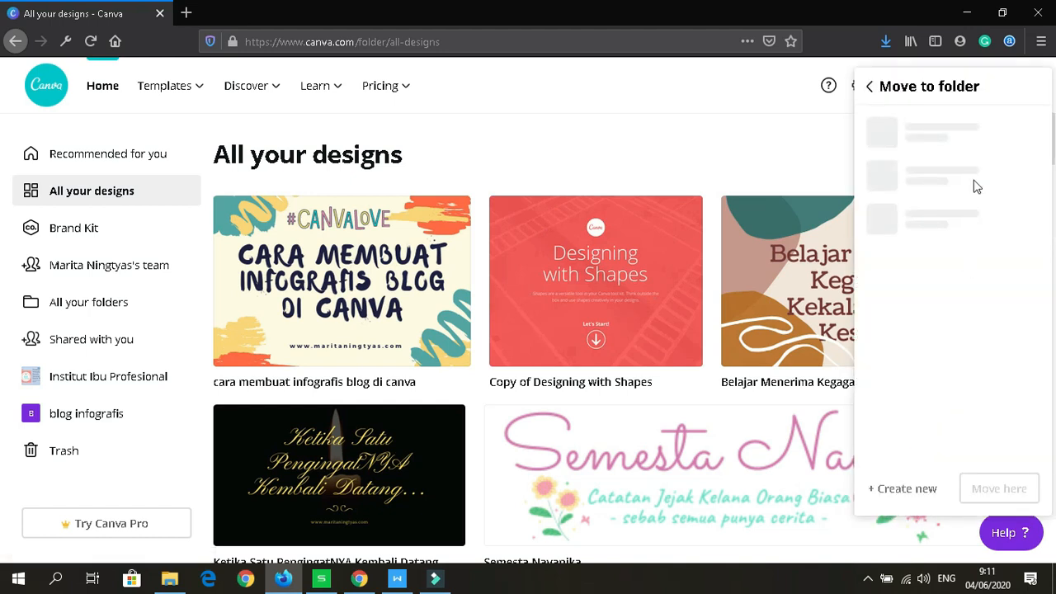
left_click(925, 135)
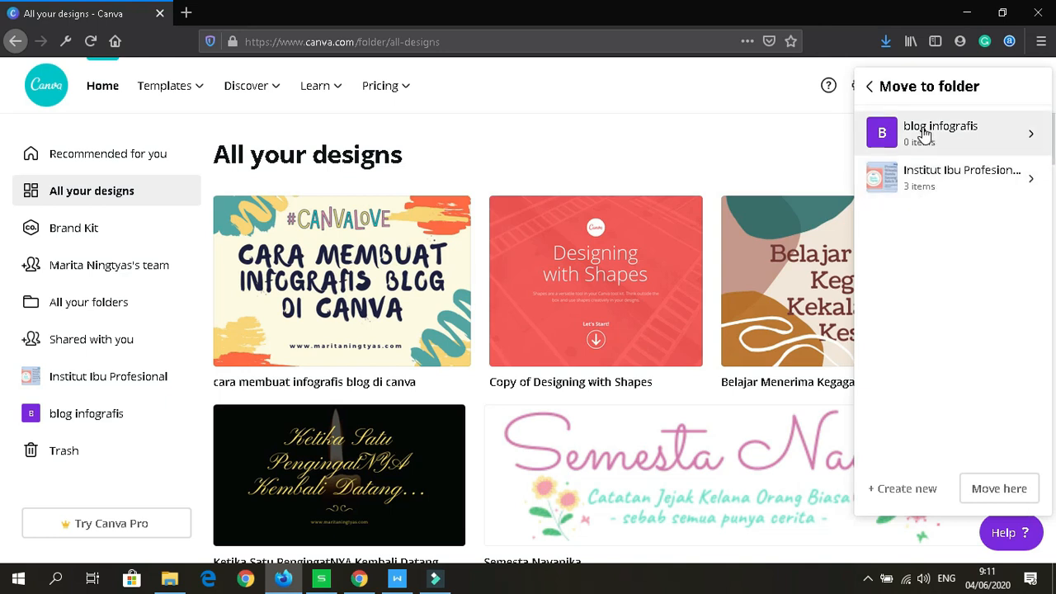
left_click(993, 491)
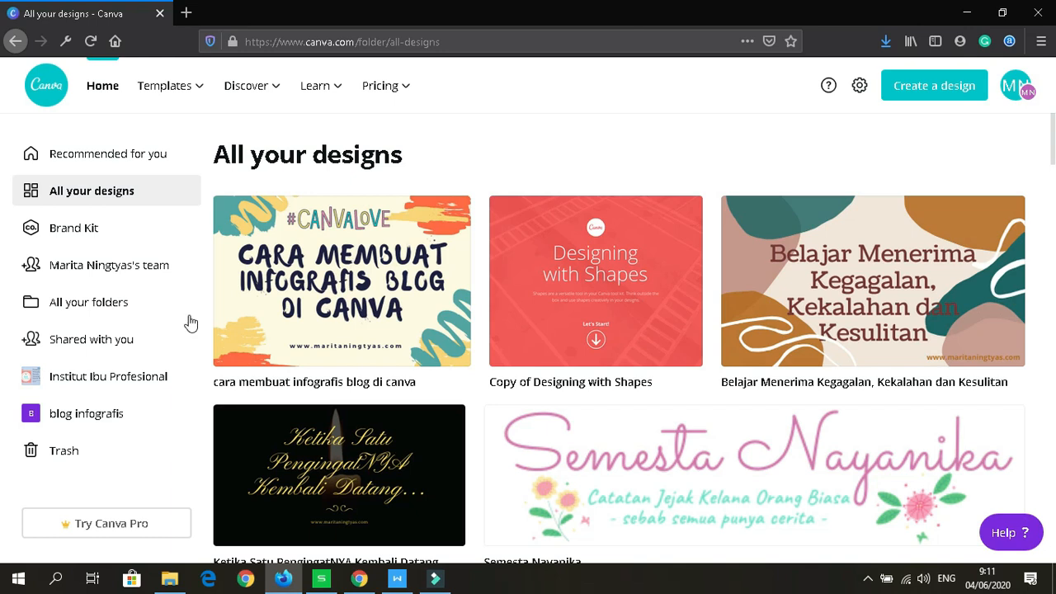
mouse_move(263, 285)
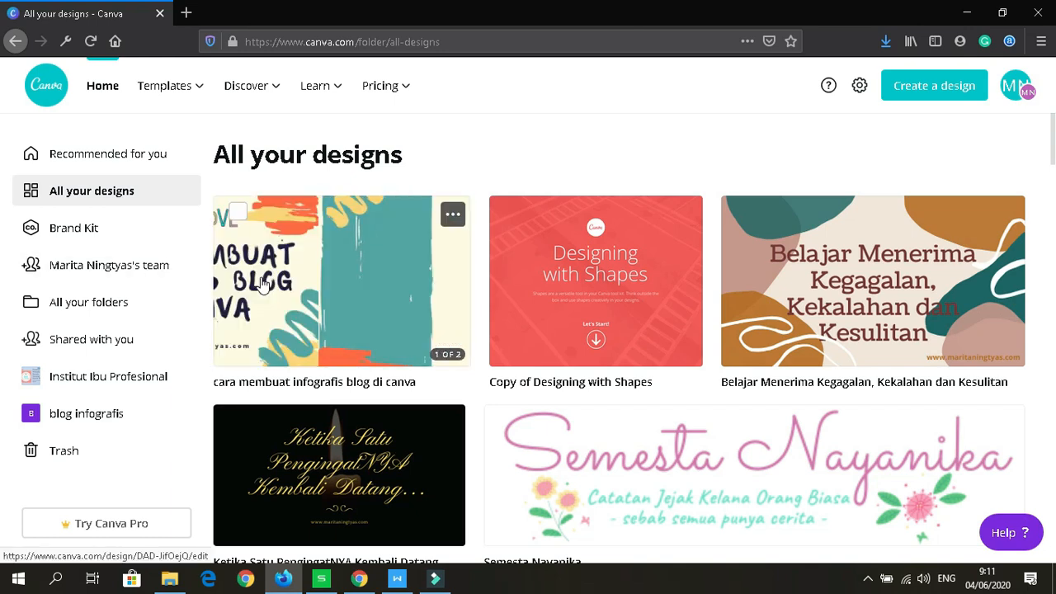
Step: Open the infographic design and enter the collaborator's e-mail in the Share panel
left_click(262, 285)
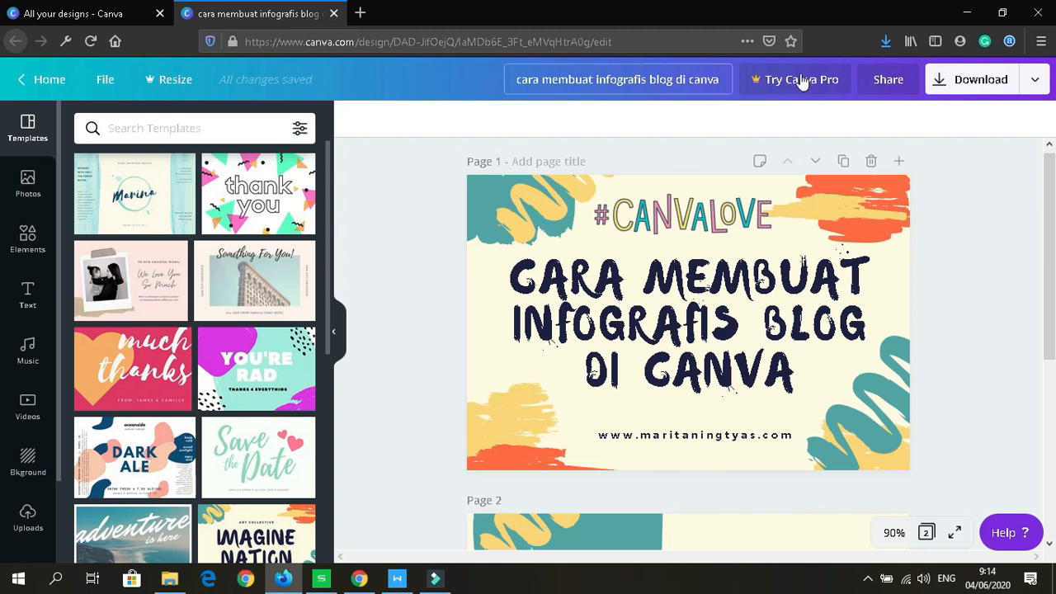
left_click(888, 82)
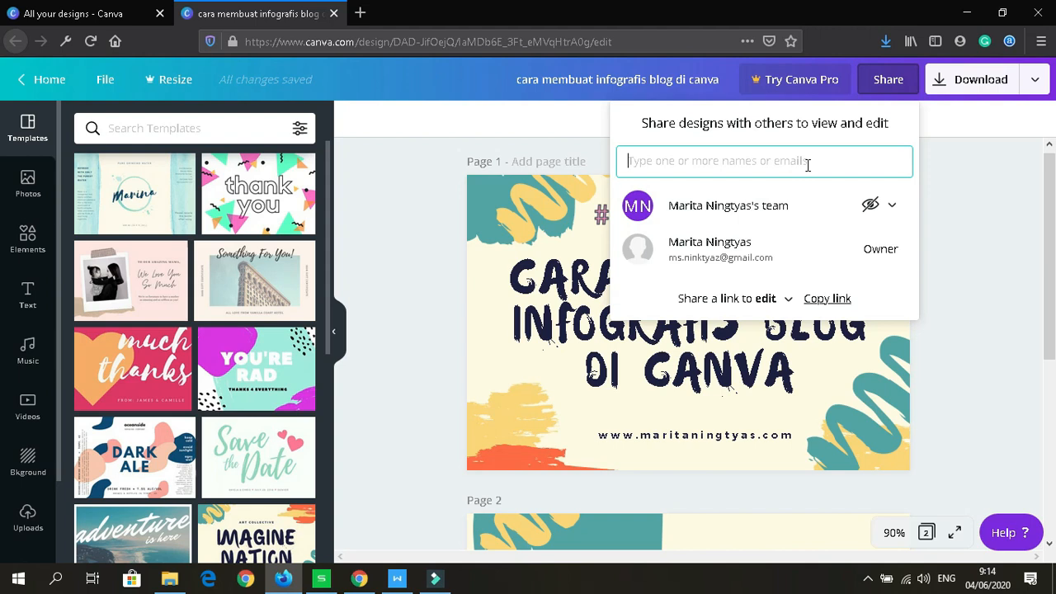
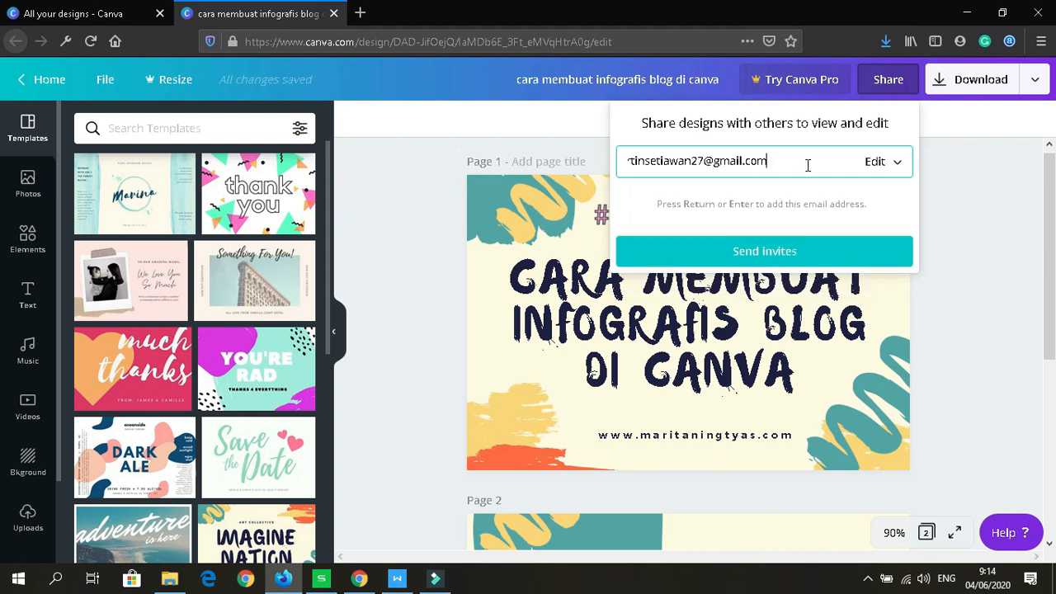
Step: Set the invitee's permission to Can edit, send the invite, and close sharing
left_click(899, 168)
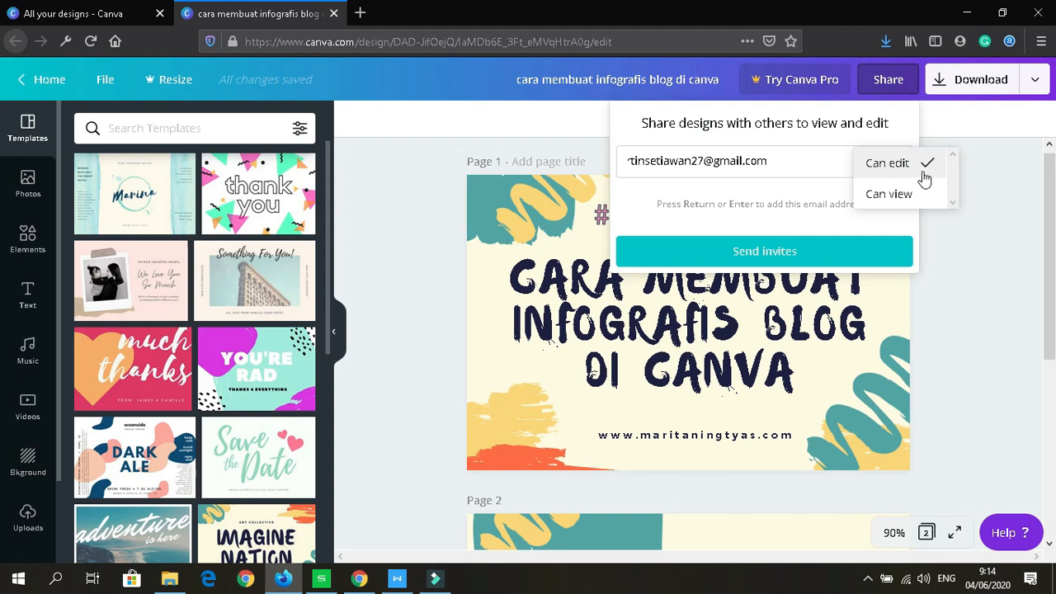
left_click(916, 195)
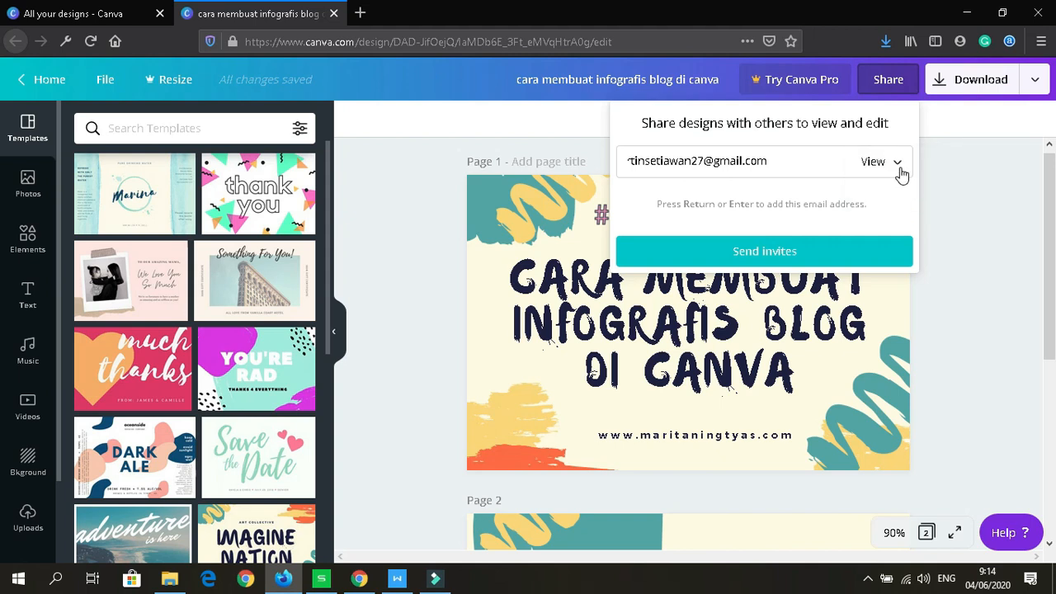
left_click(902, 173)
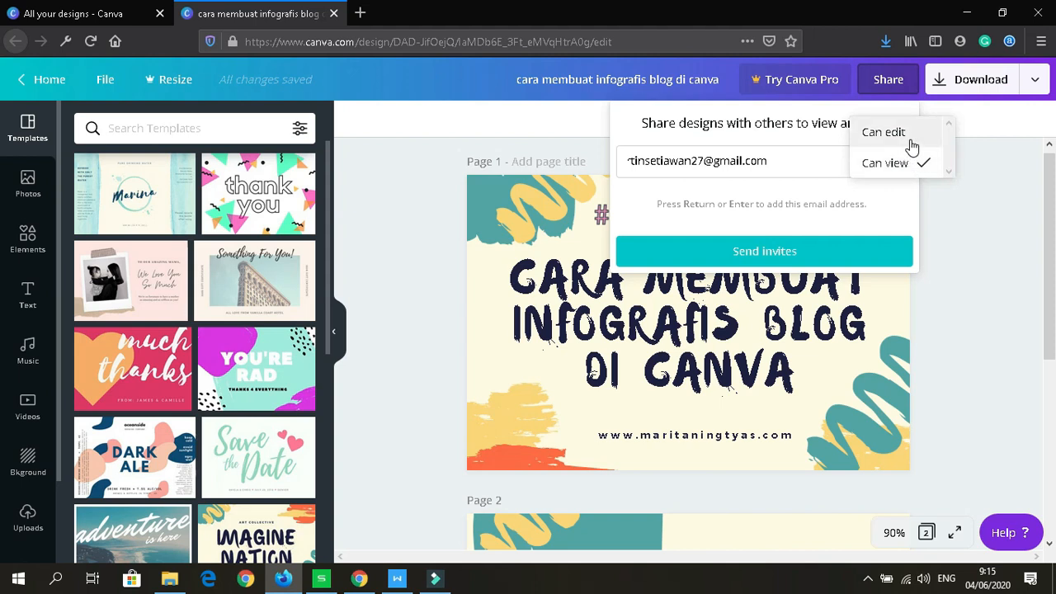
left_click(911, 141)
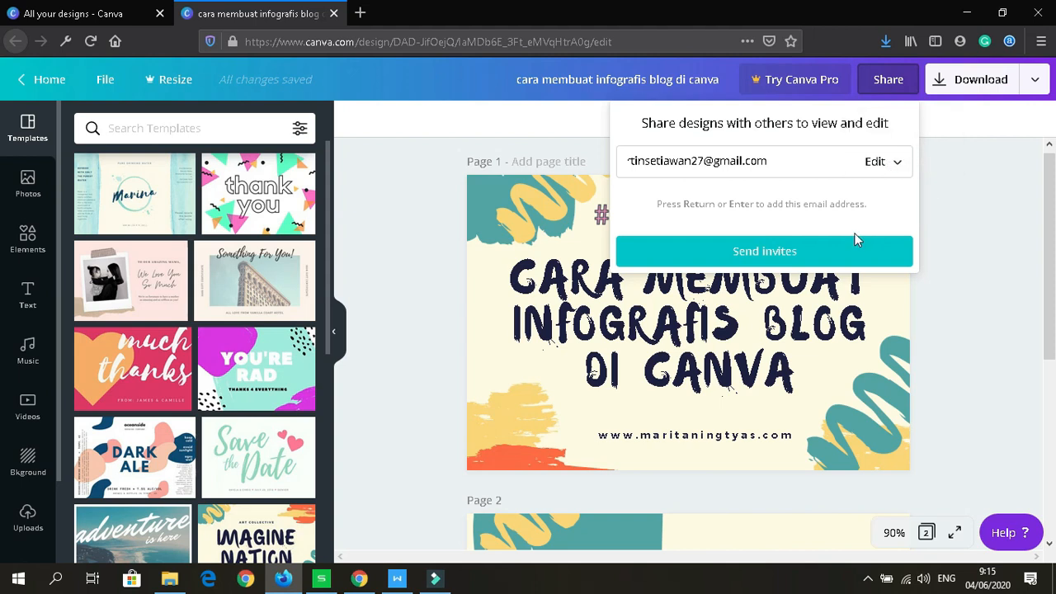
left_click(809, 256)
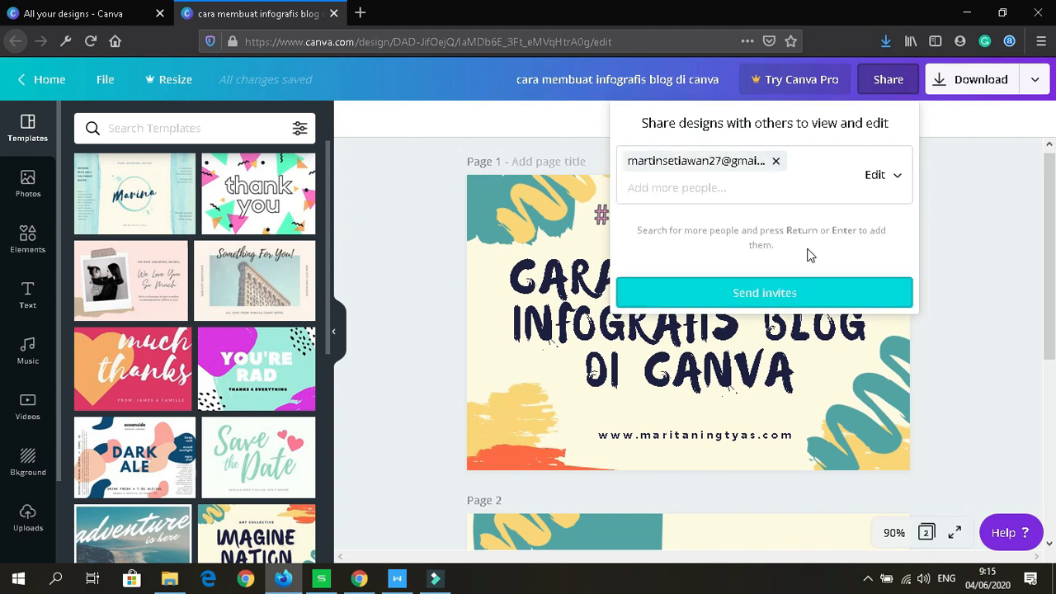
left_click(927, 176)
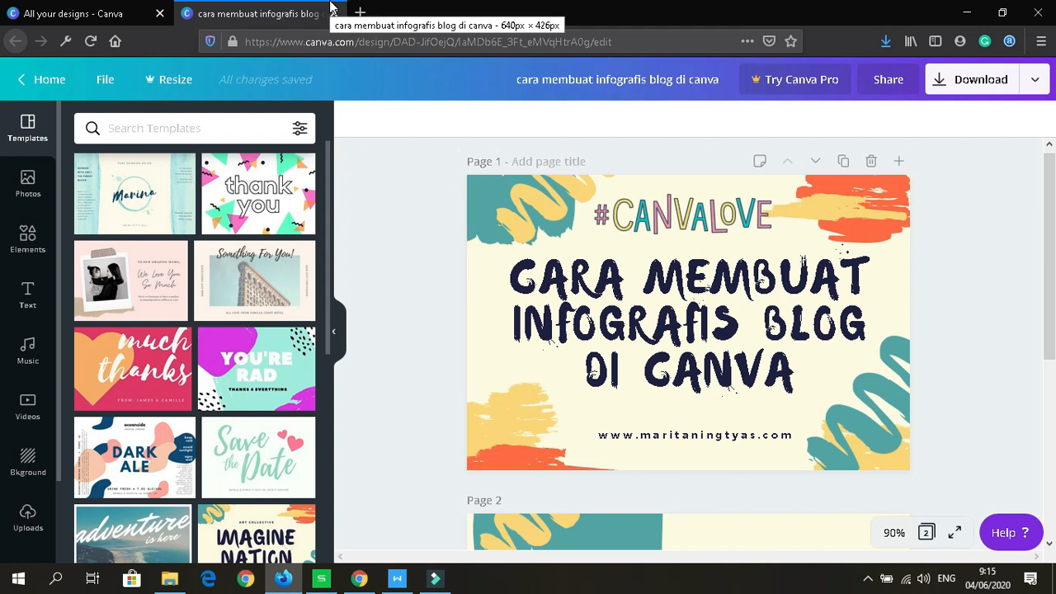
Step: Return to the designs tab and open the team page's People section
left_click(75, 12)
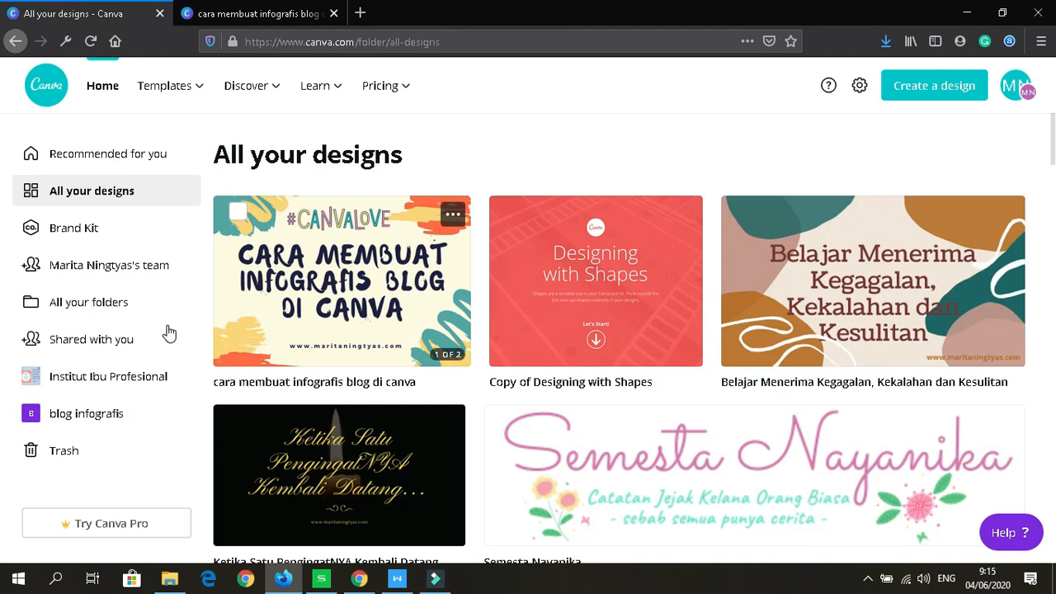
left_click(107, 270)
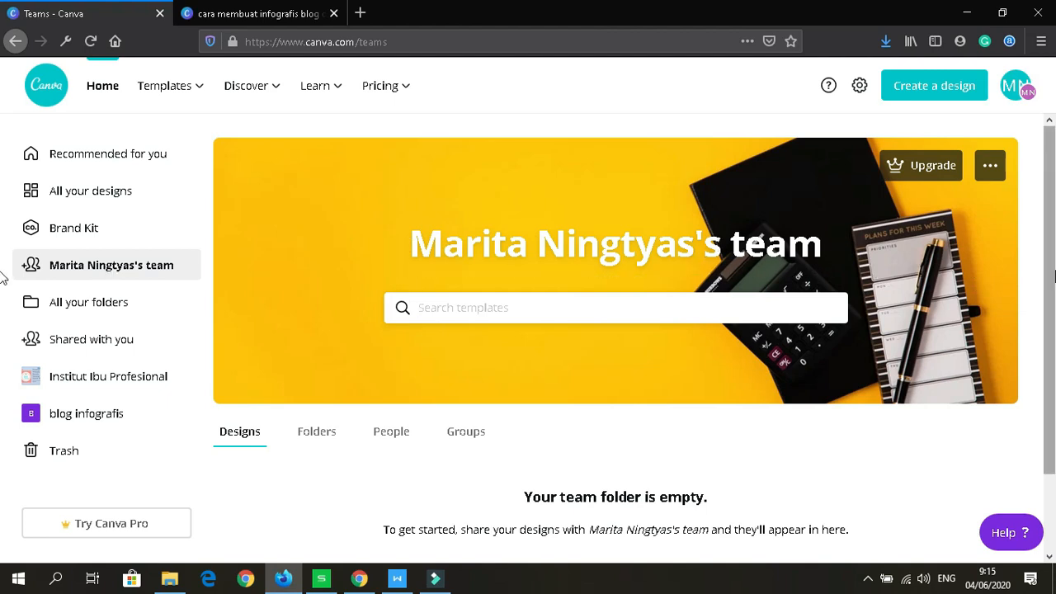
scroll(627, 346, "down", 2)
left_click(391, 364)
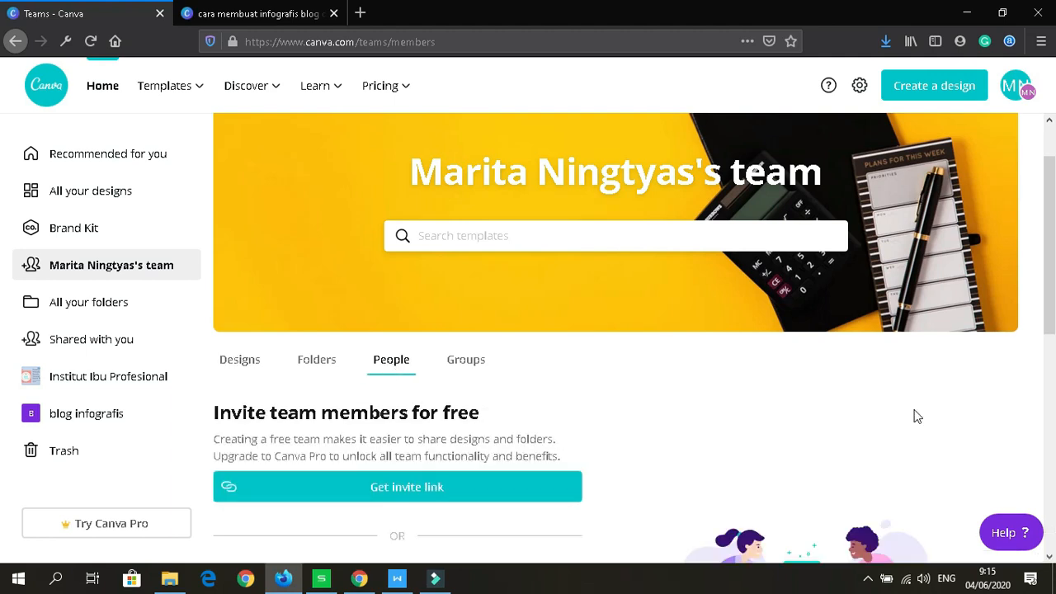
Step: Check the invite e-mail field, keep the role as Member, and view the team's options menu
scroll(453, 307, "down", 3)
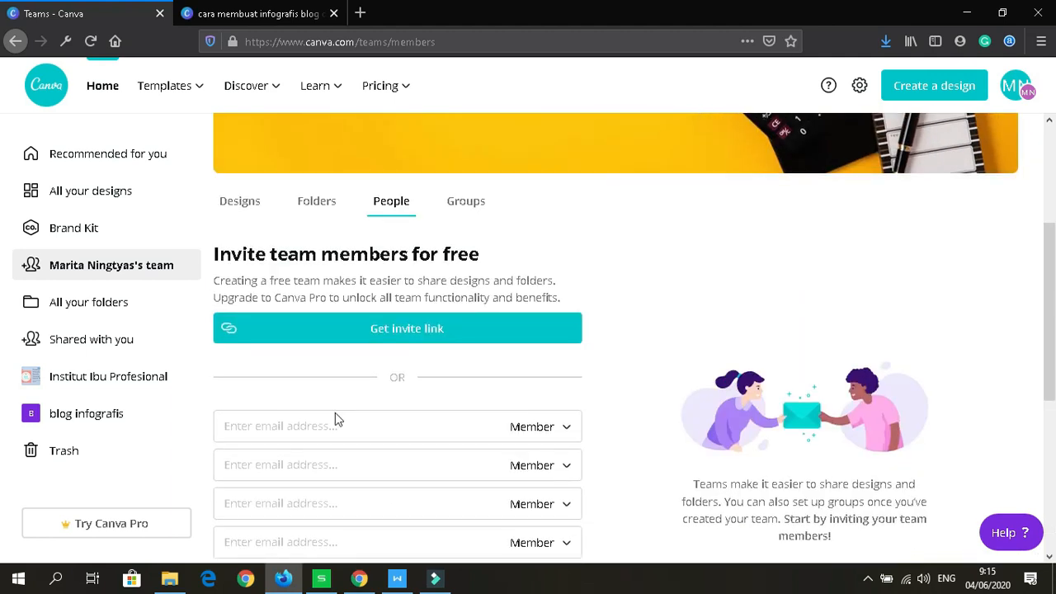
left_click(321, 427)
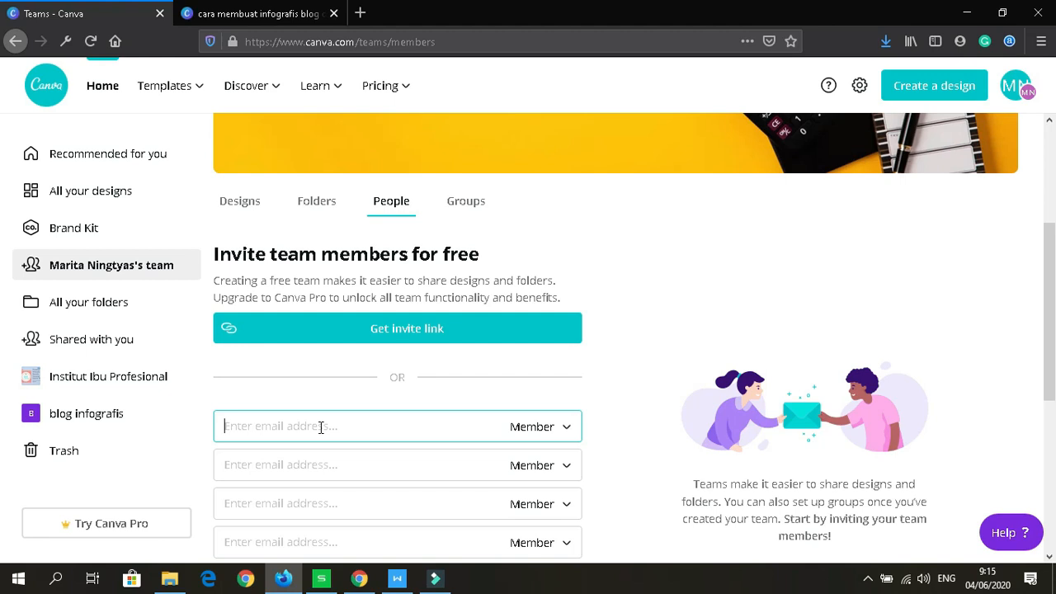
left_click(571, 431)
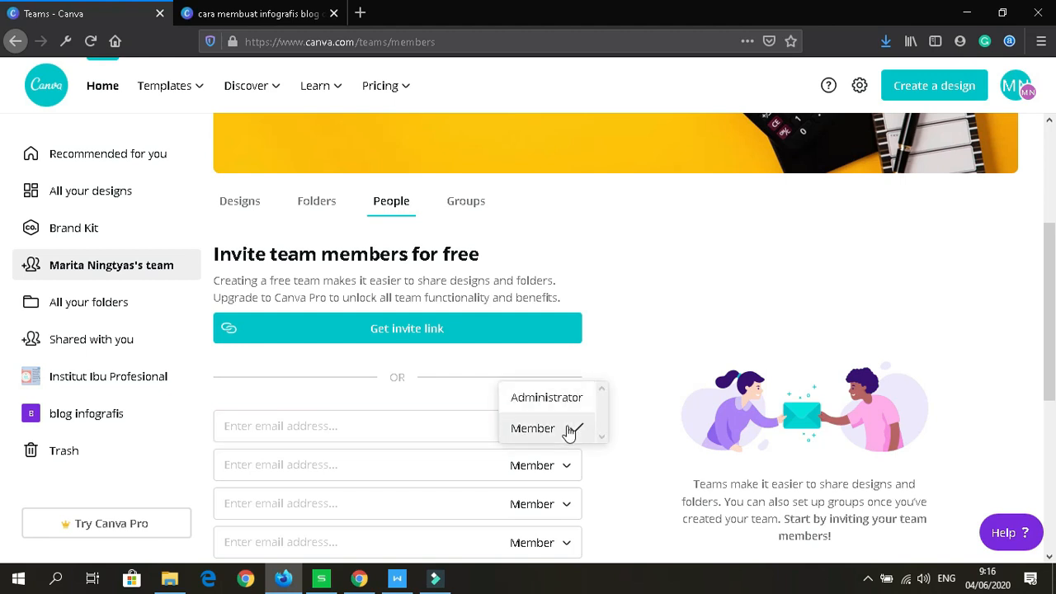
left_click(403, 437)
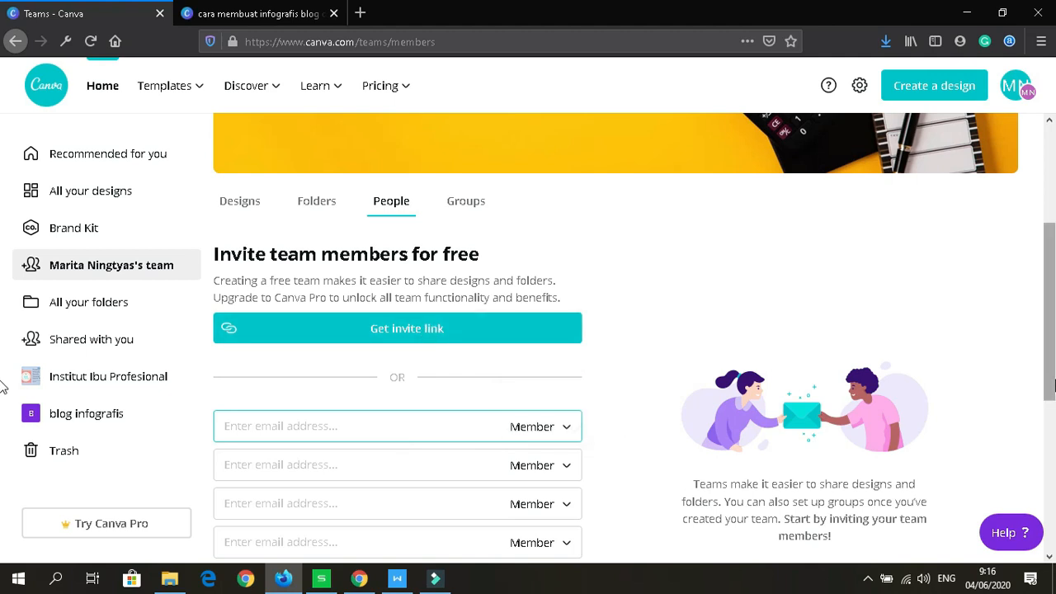
scroll(1044, 277, "up", 3)
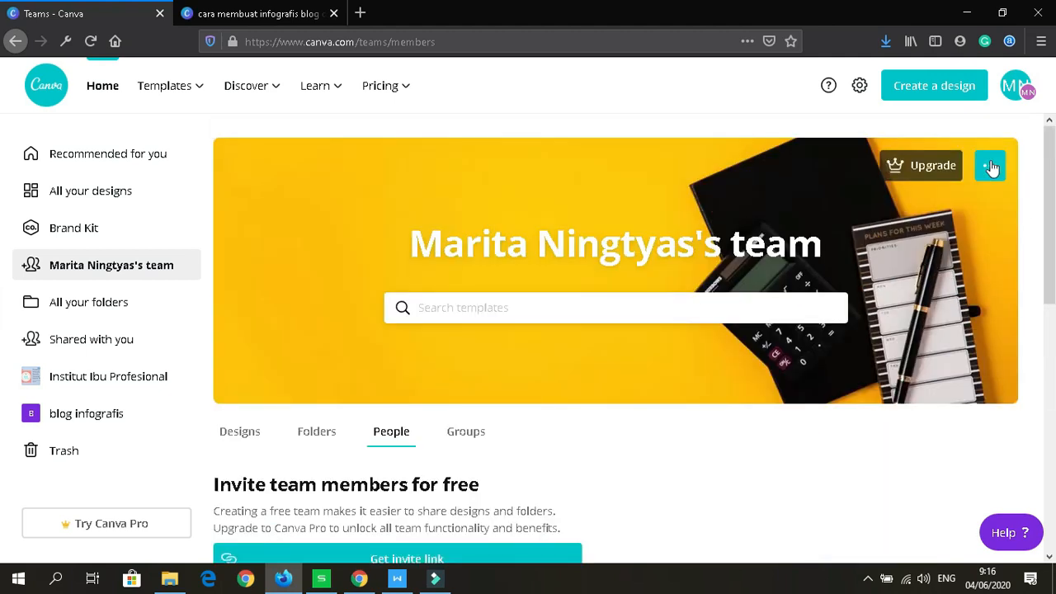
left_click(990, 165)
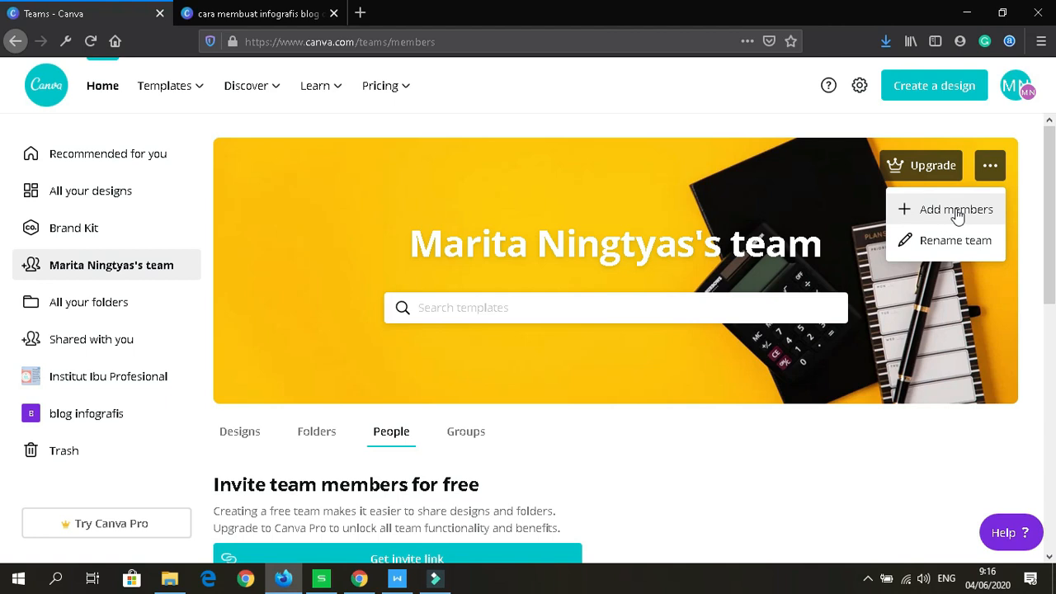
left_click(854, 441)
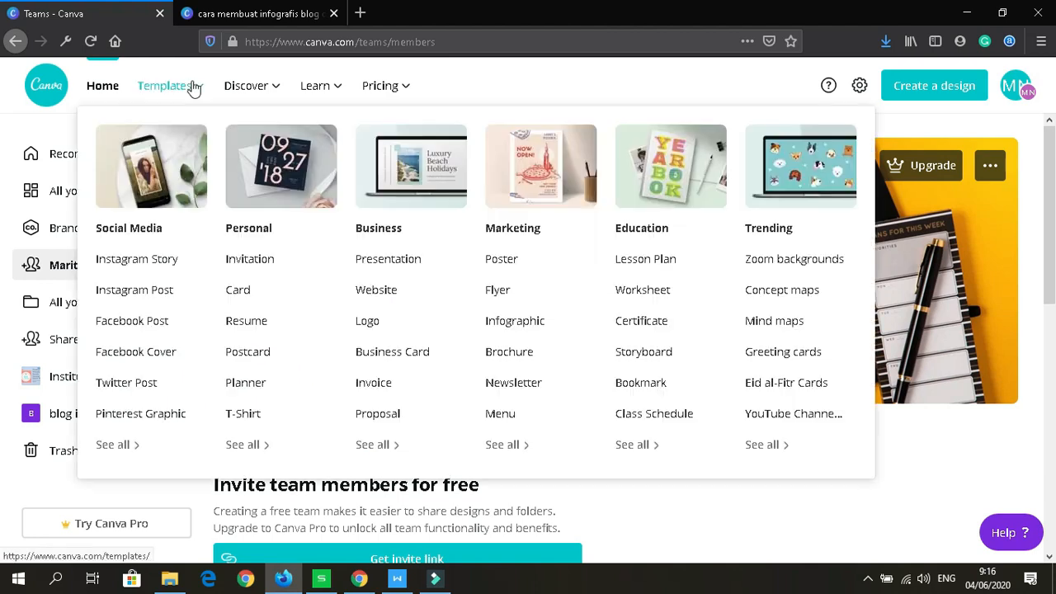
Step: Open the Templates catalogue, scroll Discover Templates, and bring up the Learn menu
left_click(193, 89)
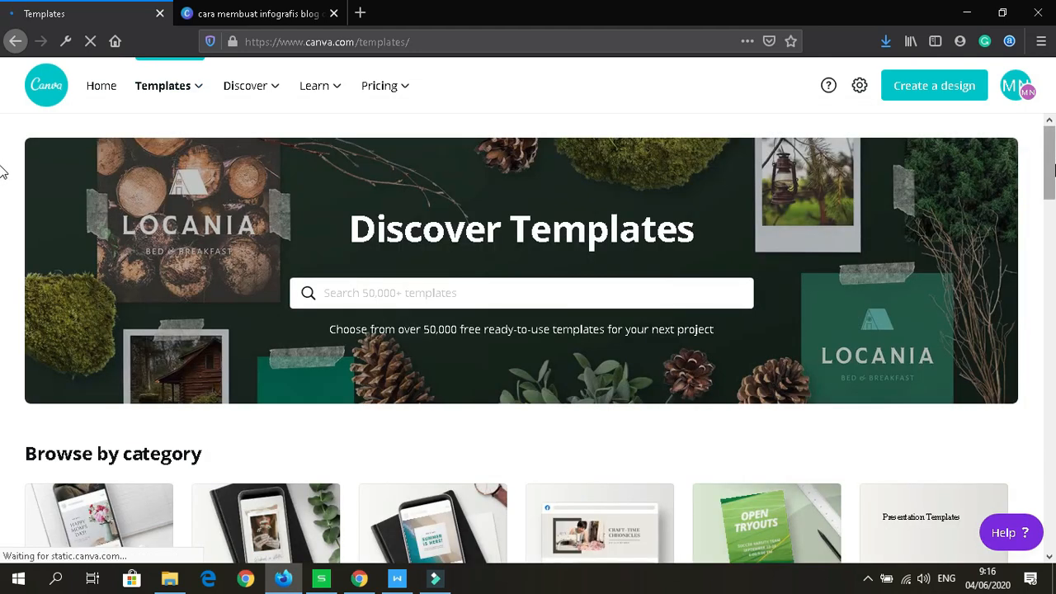
scroll(2, 205, "down", 1)
scroll(2, 206, "down", 3)
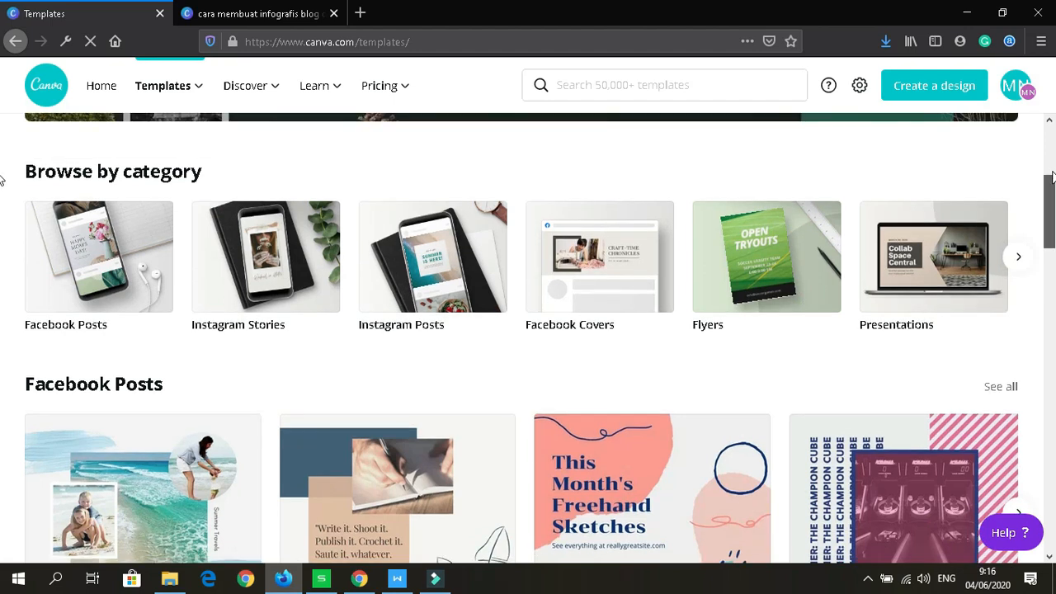
left_click_drag(1052, 192, 461, 140)
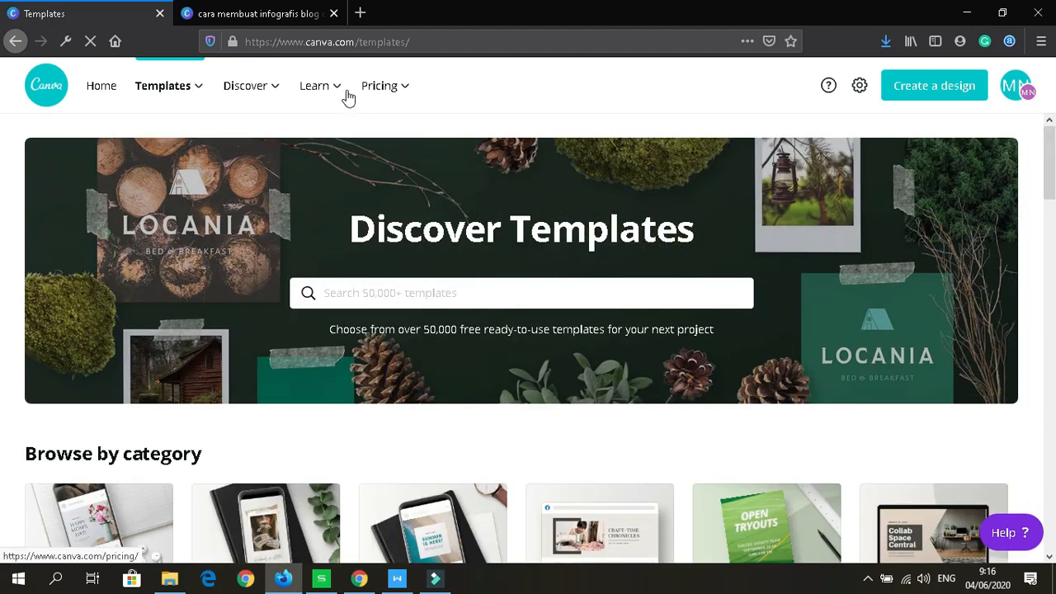
mouse_move(336, 89)
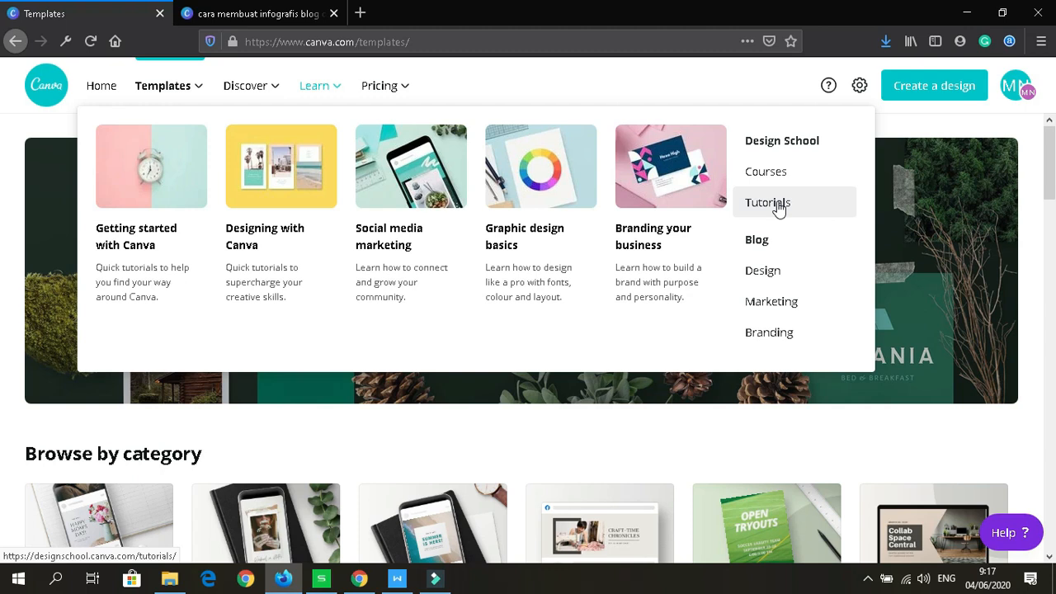
Step: Browse the Design School tutorial cards, then go back to the Canva home page
left_click(779, 211)
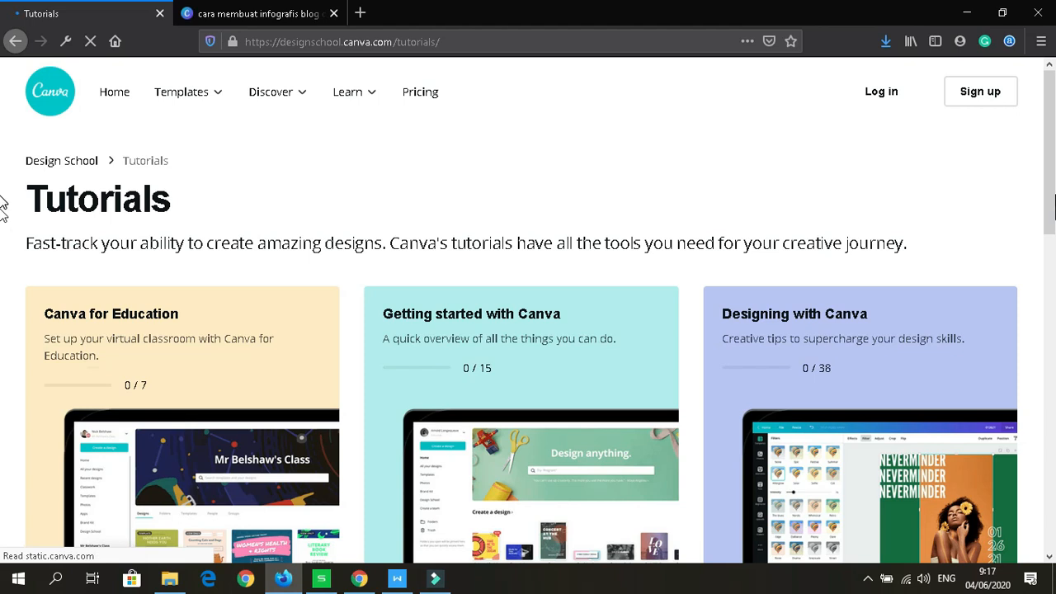
scroll(3, 211, "down", 4)
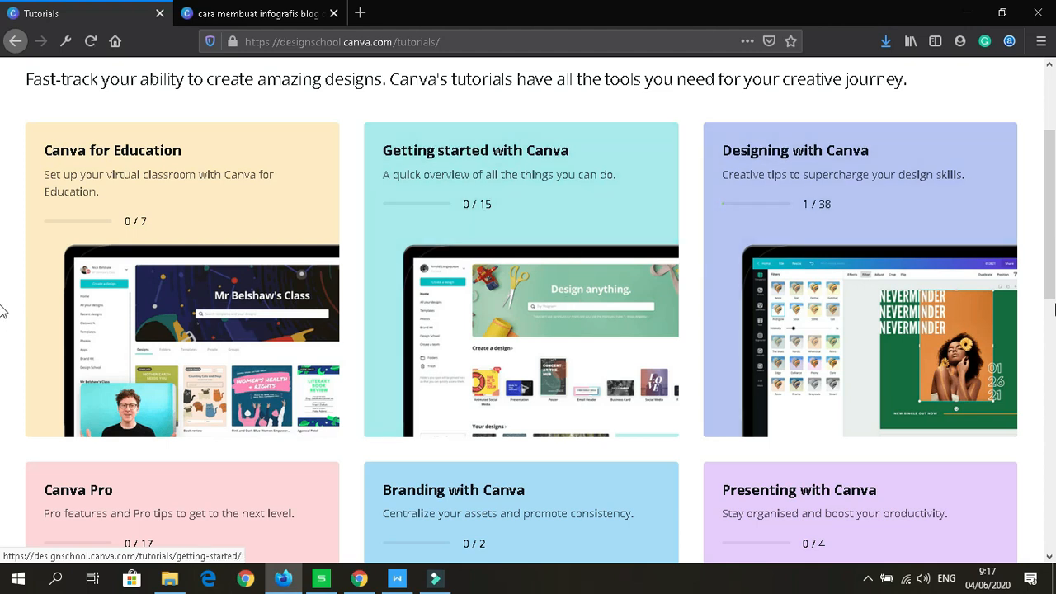
left_click_drag(1050, 281, 1052, 364)
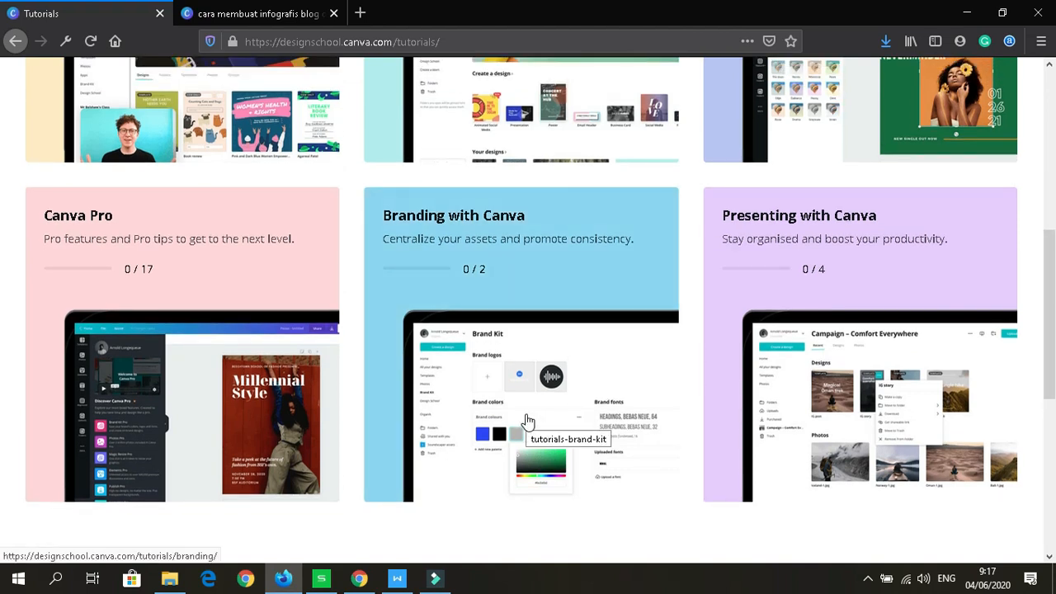
scroll(3, 326, "up", 2)
left_click_drag(1054, 322, 1046, 61)
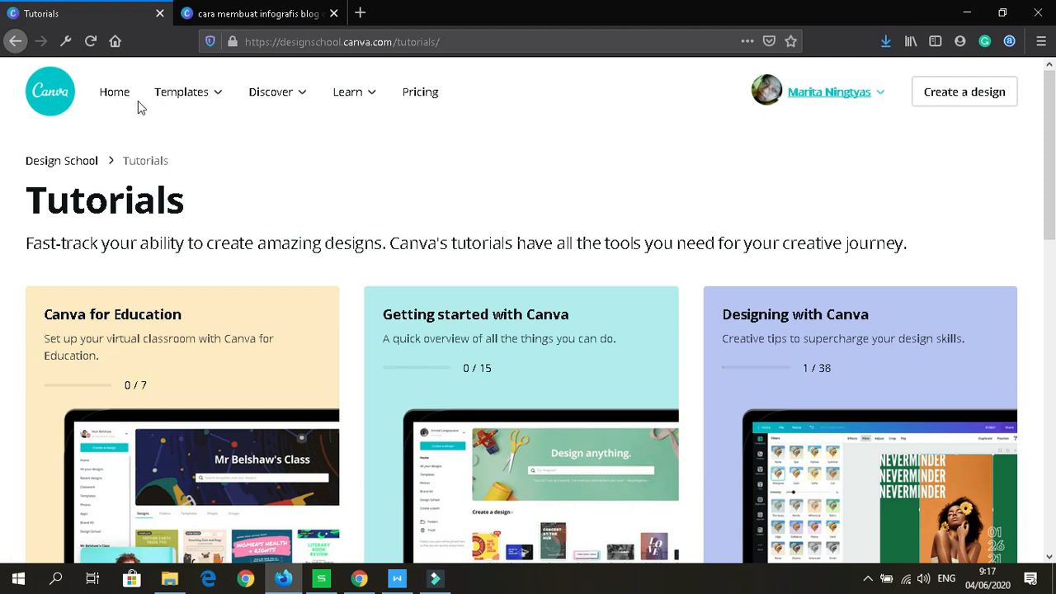
left_click(115, 92)
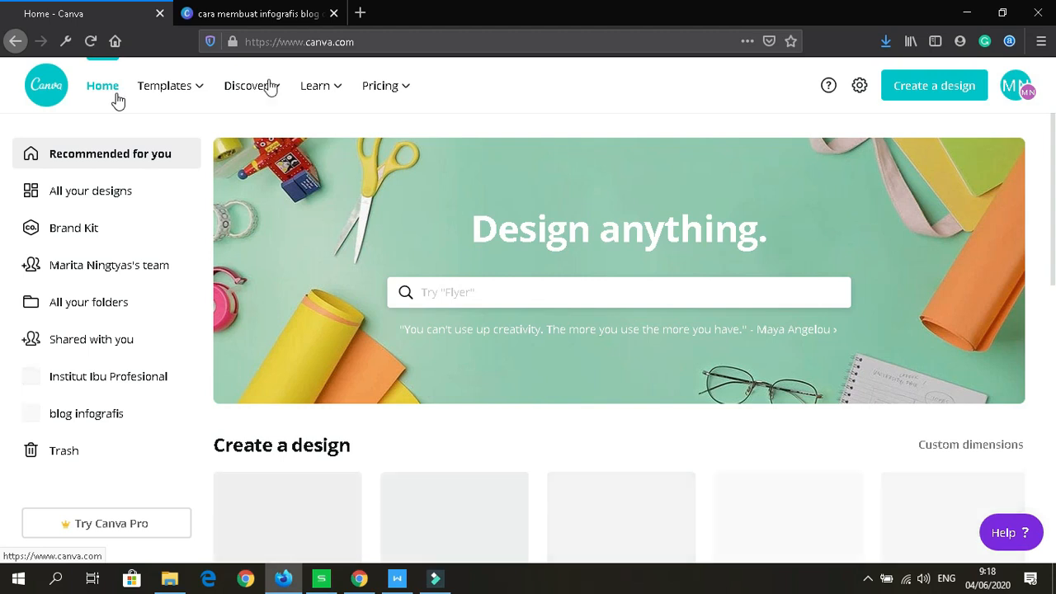
Step: Create a 640 × 426 px custom design, then return to the infographic editor
mouse_move(405, 94)
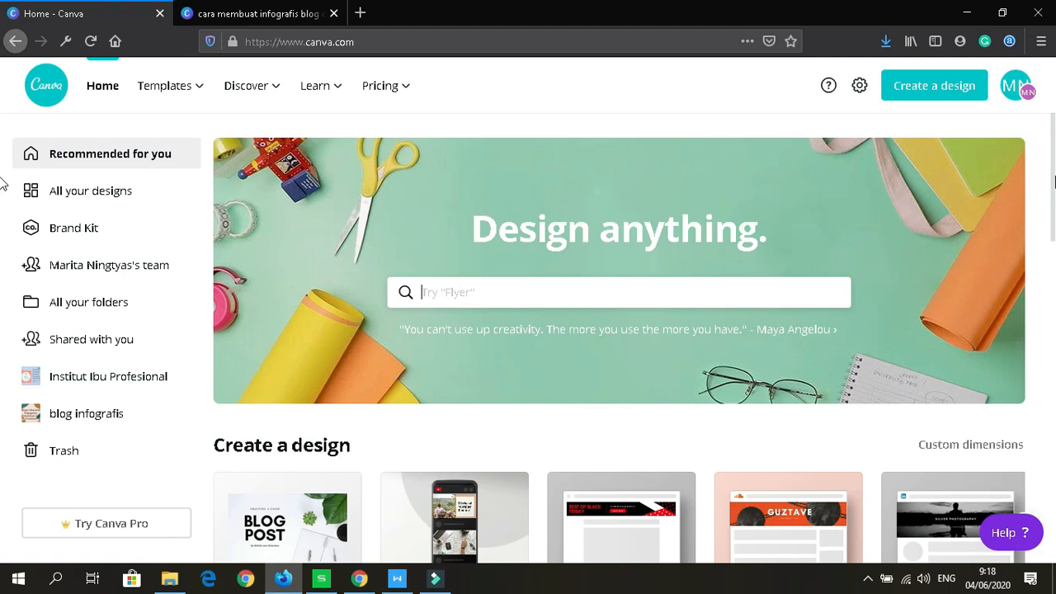
scroll(3, 184, "down", 2)
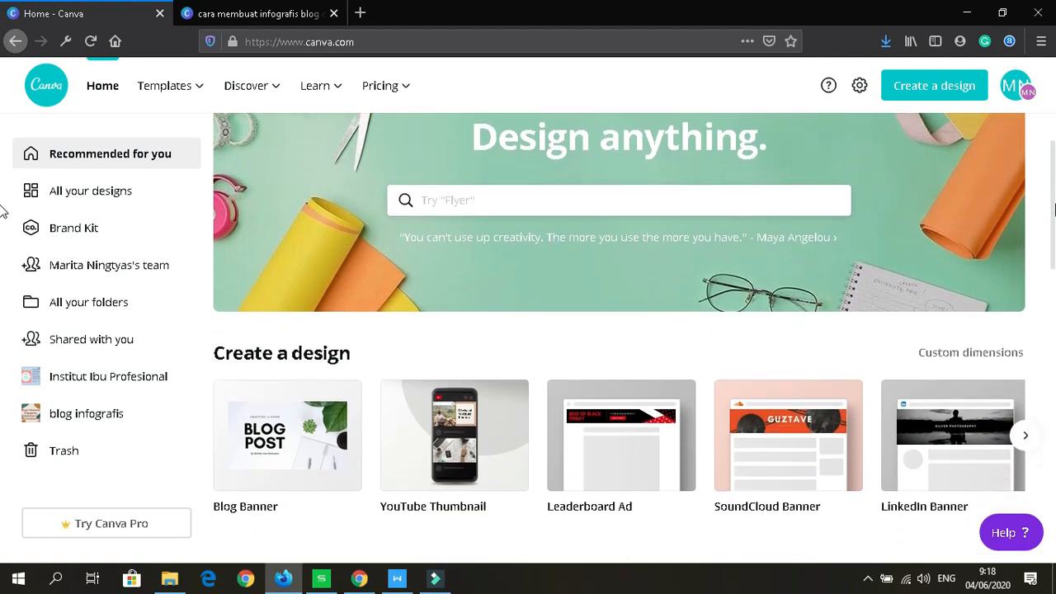
scroll(3, 212, "down", 1)
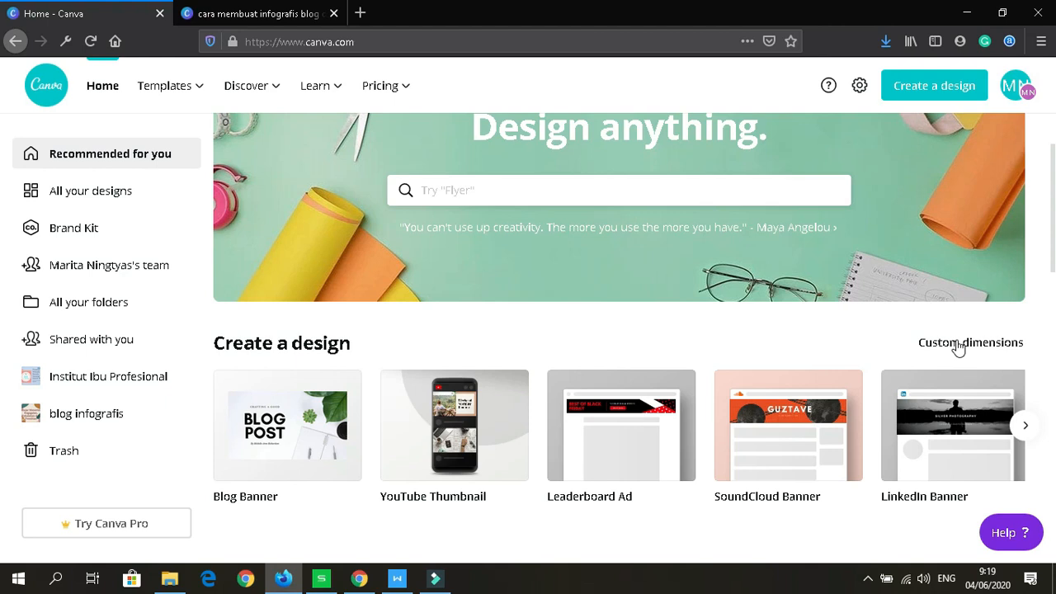
left_click(959, 346)
type("640")
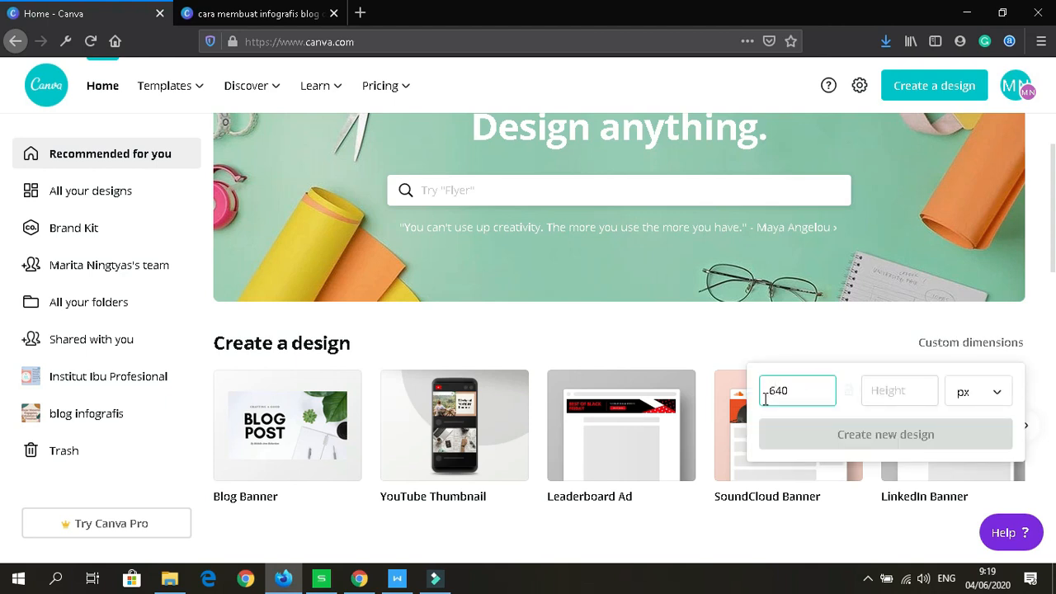
left_click(899, 391)
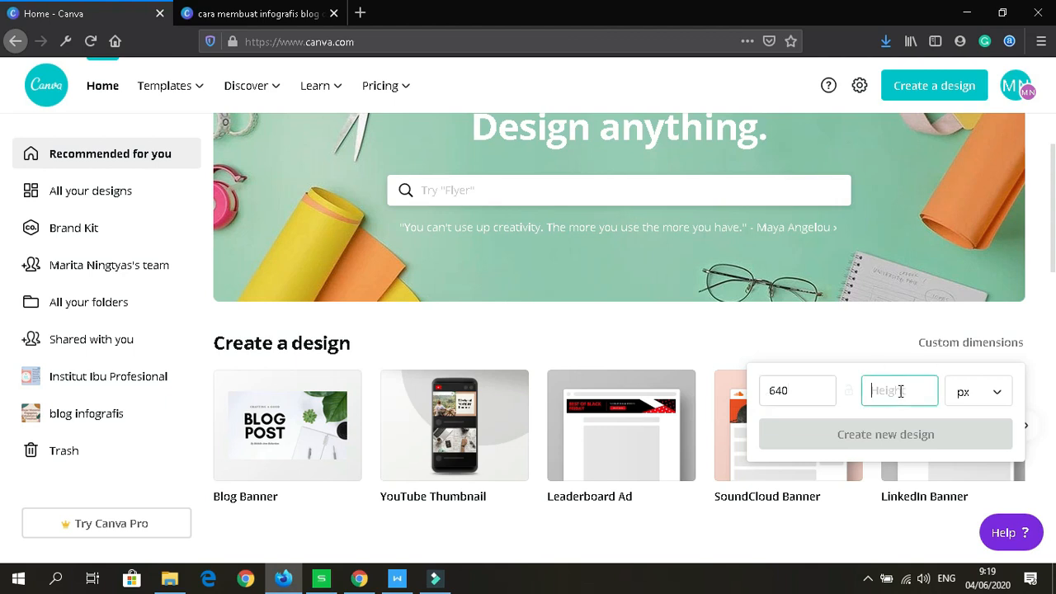
type("426")
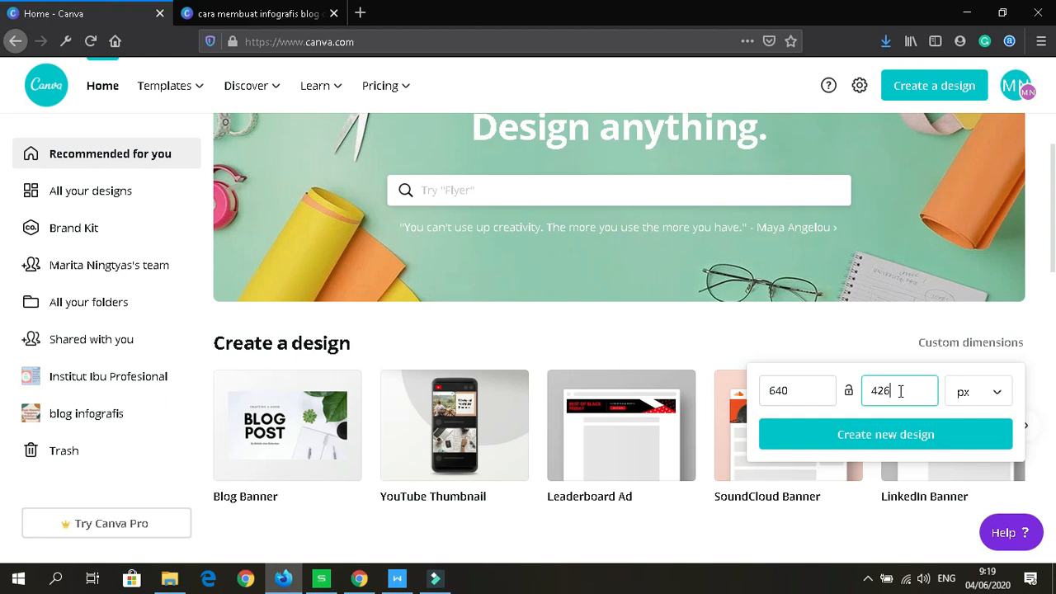
left_click(908, 439)
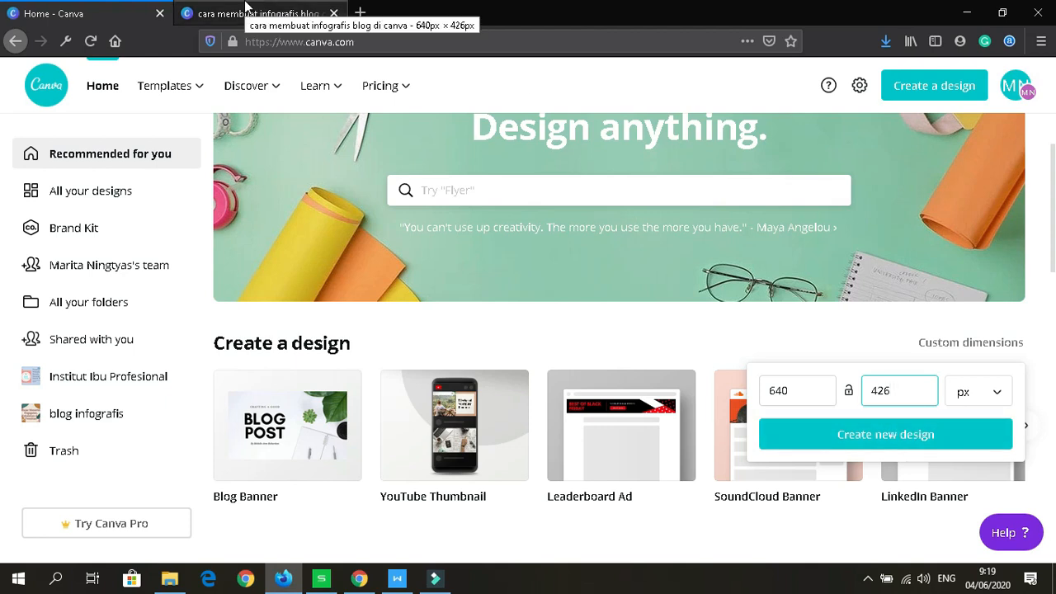
left_click(246, 10)
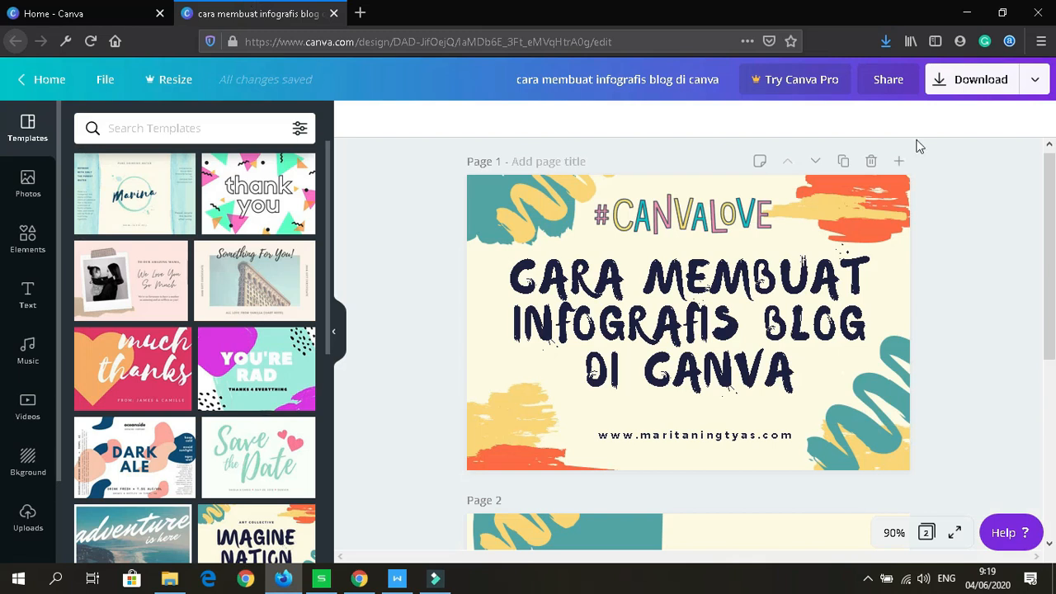
Step: Add a blank page after page 2, browse the Templates panel, and select the new page 3
scroll(1052, 250, "down", 5)
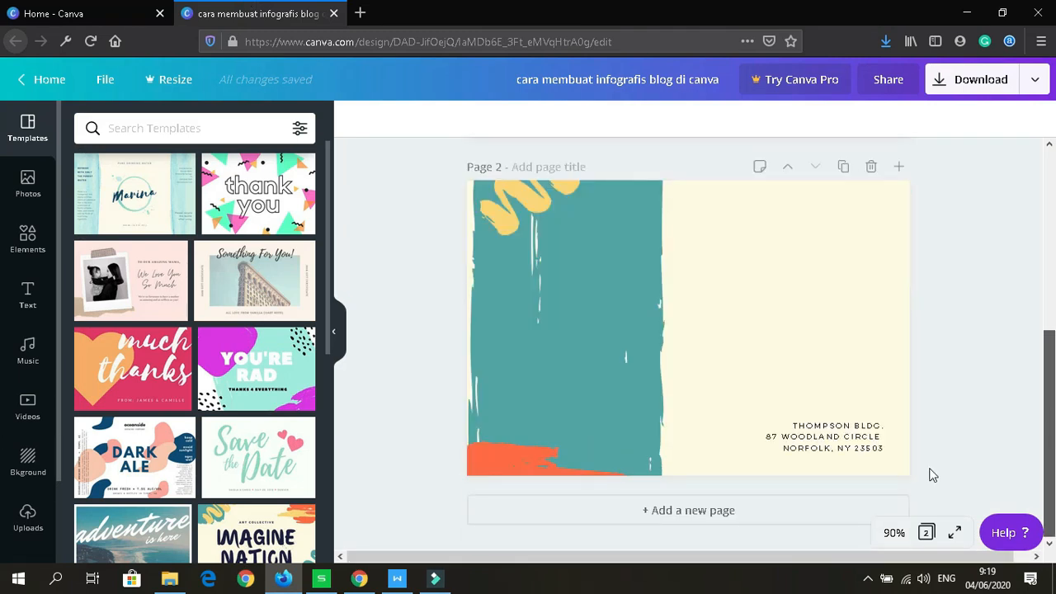
left_click(786, 512)
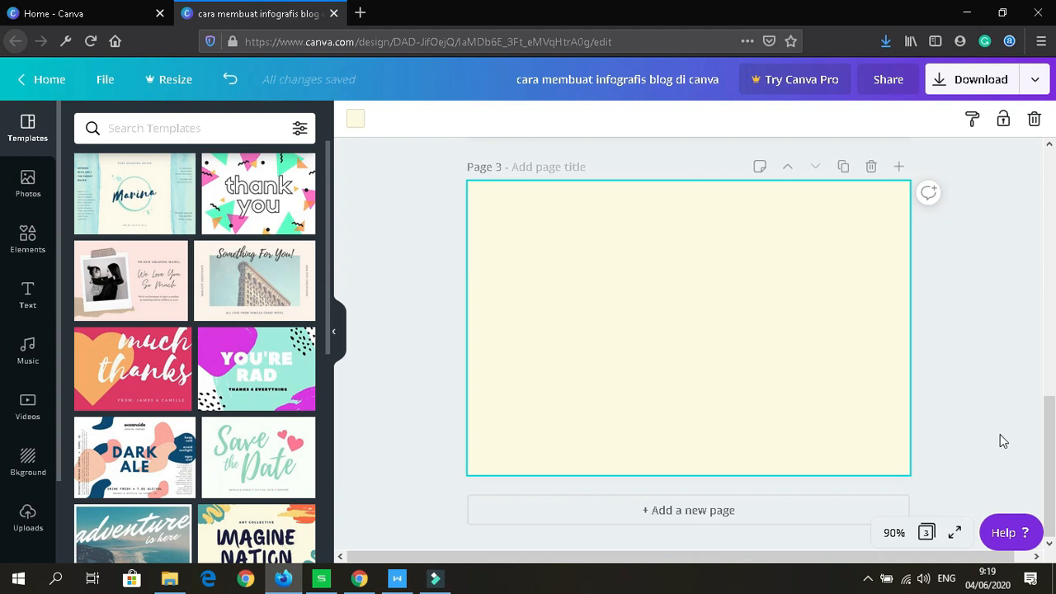
left_click_drag(1052, 450, 1044, 196)
left_click_drag(326, 187, 326, 174)
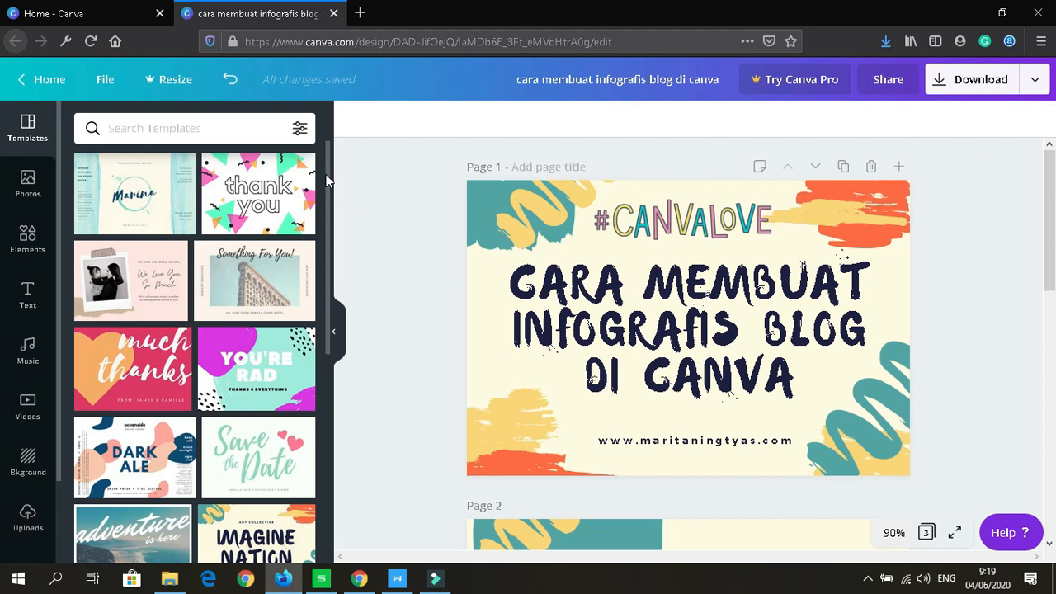
left_click_drag(328, 179, 338, 453)
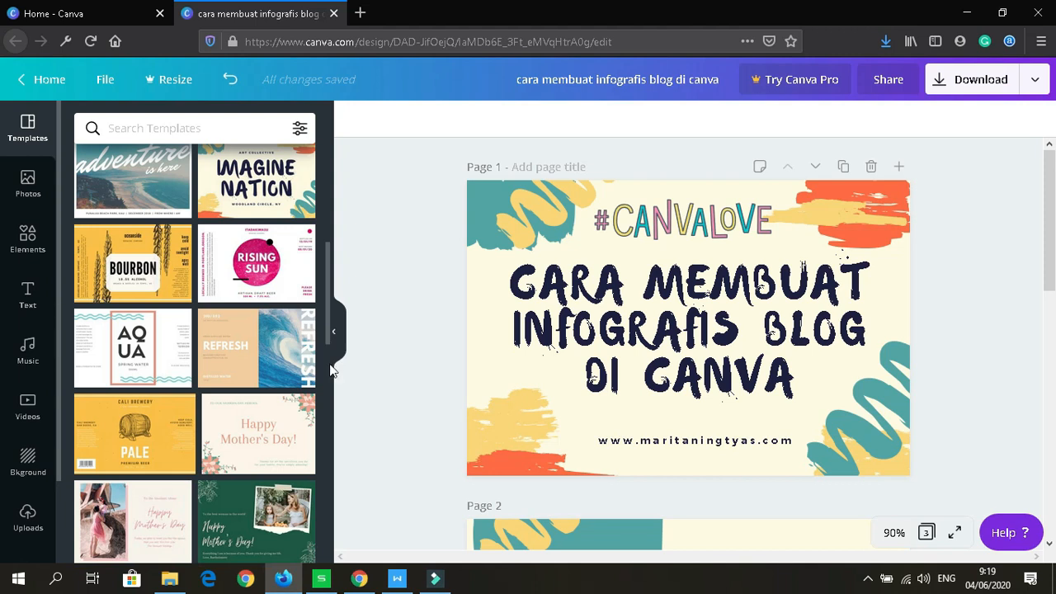
left_click_drag(330, 347, 335, 471)
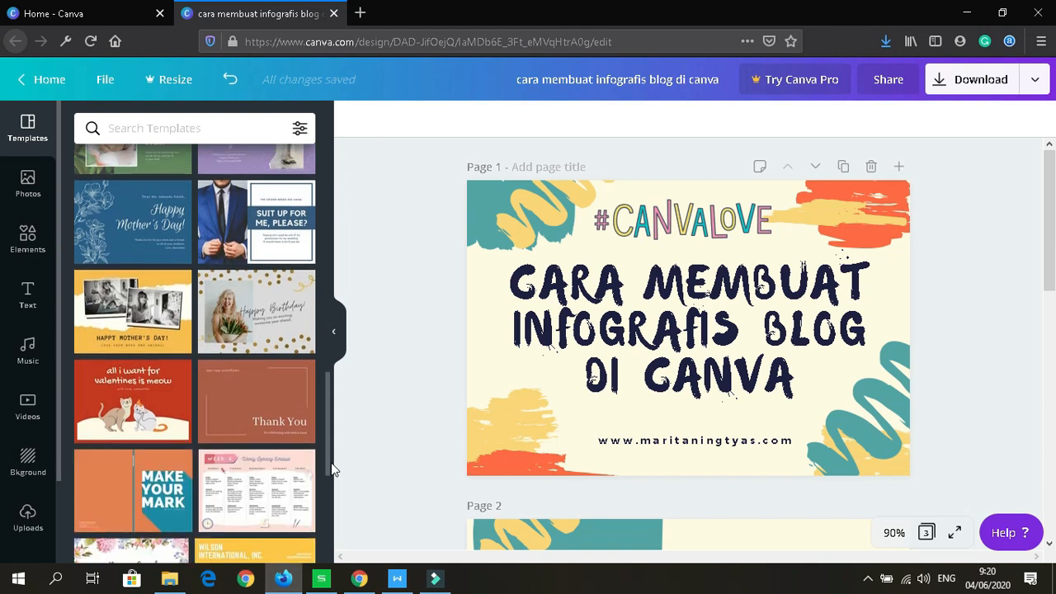
left_click_drag(330, 466, 333, 498)
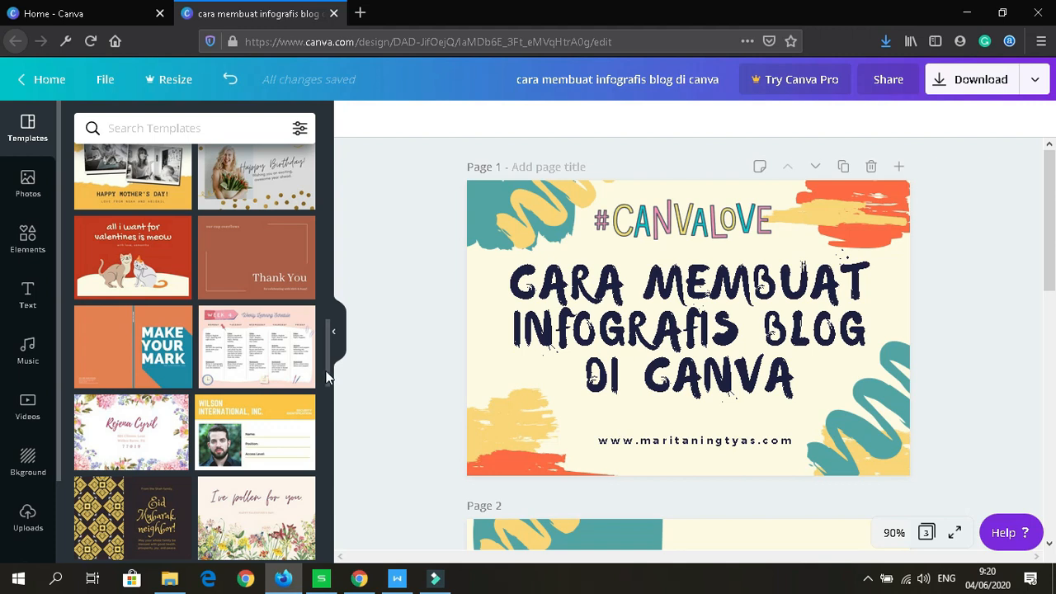
scroll(327, 387, "down", 1)
left_click_drag(327, 386, 310, 165)
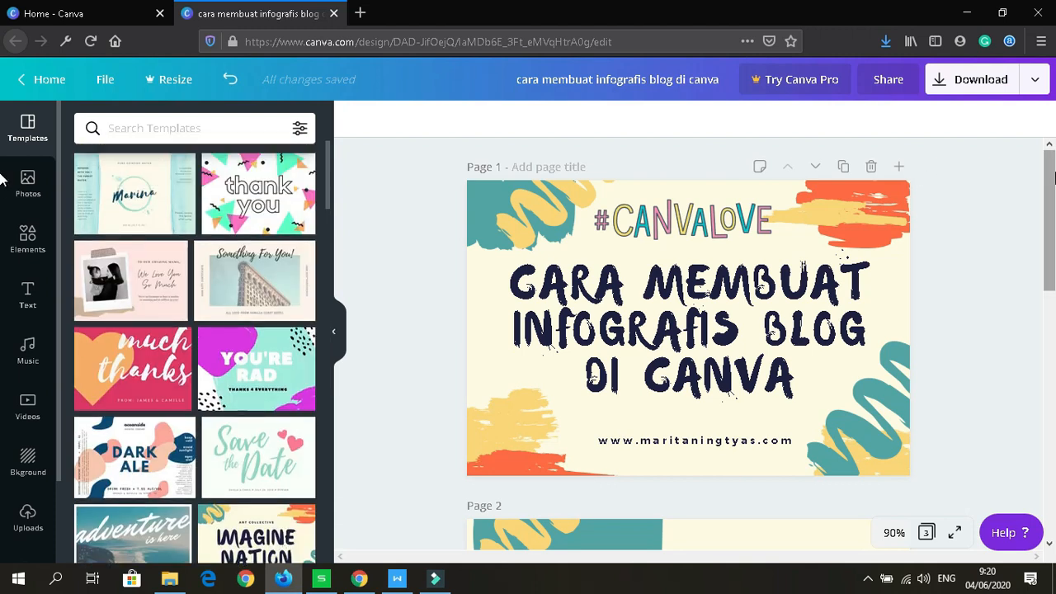
left_click_drag(1054, 295, 1054, 491)
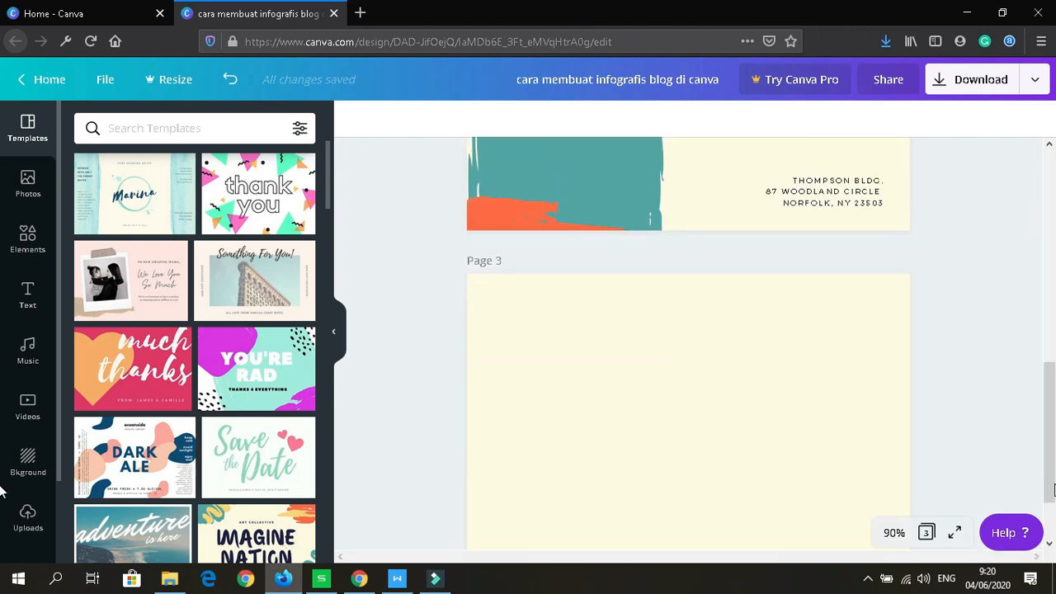
left_click(811, 445)
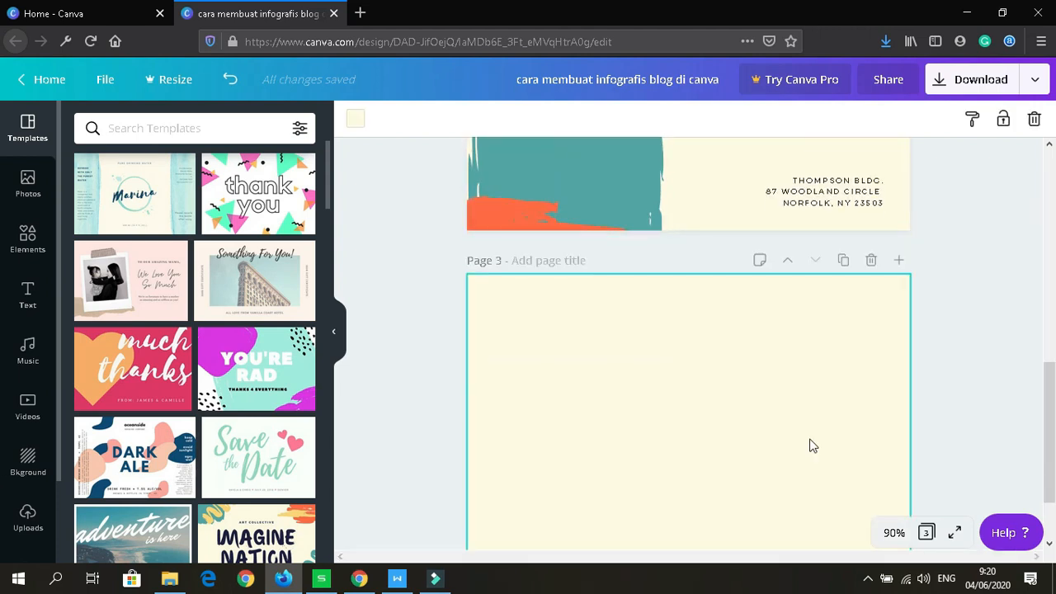
left_click(28, 460)
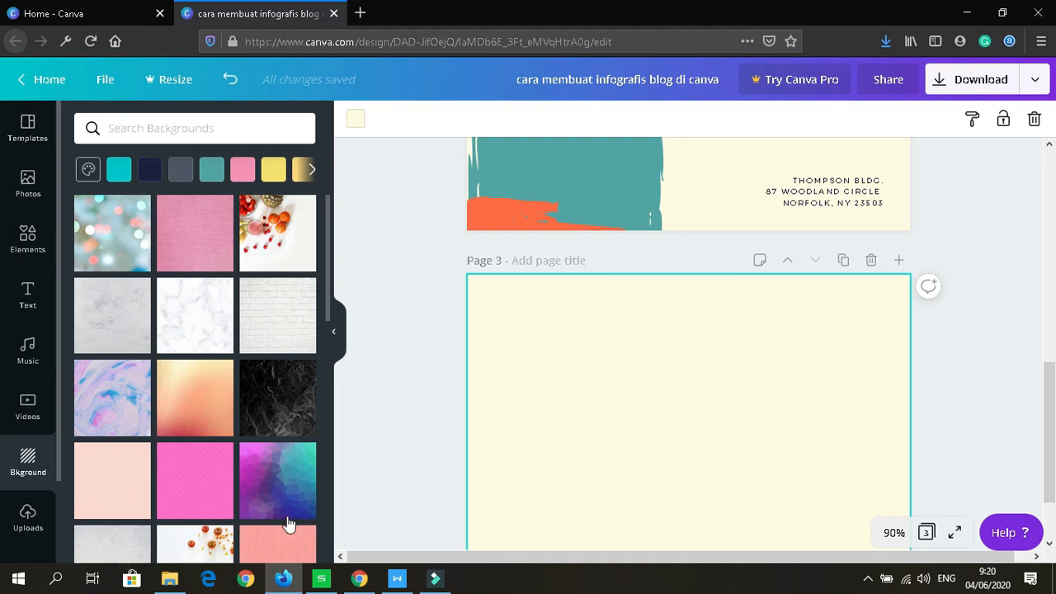
left_click(33, 124)
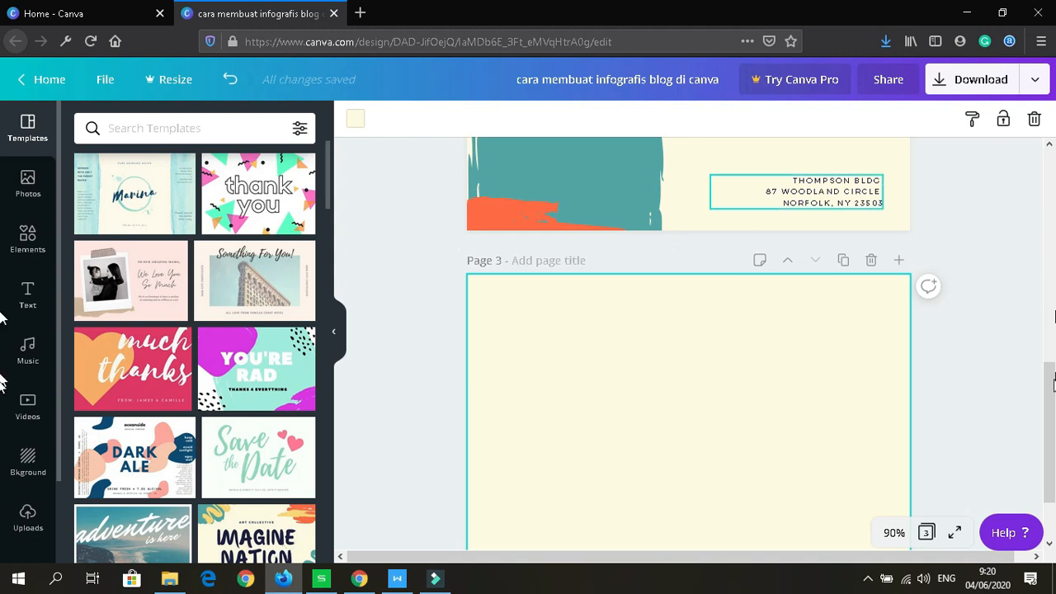
left_click_drag(1050, 360, 1040, 194)
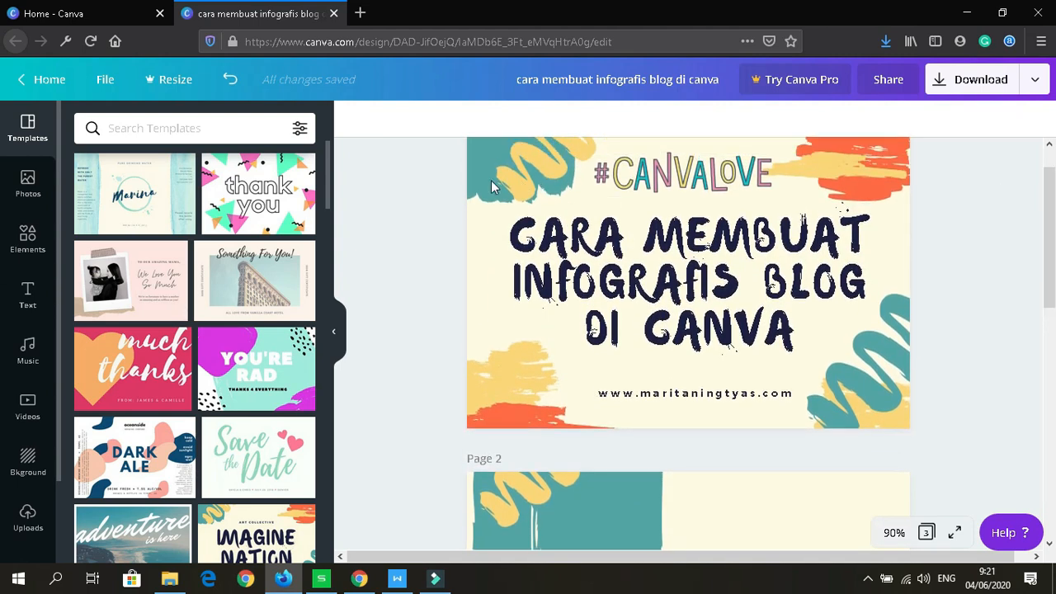
left_click(465, 174)
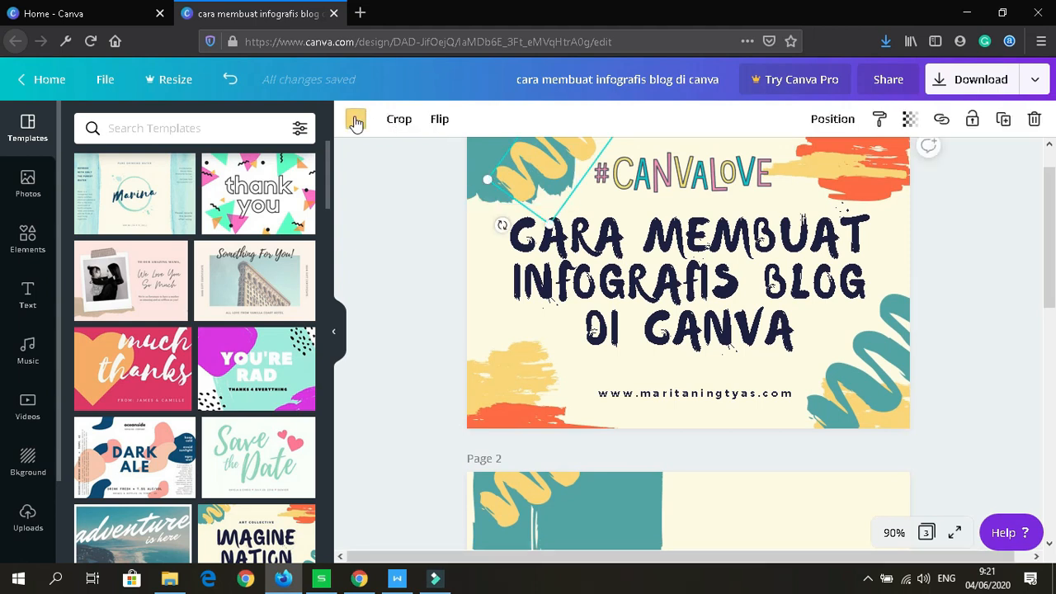
left_click(356, 121)
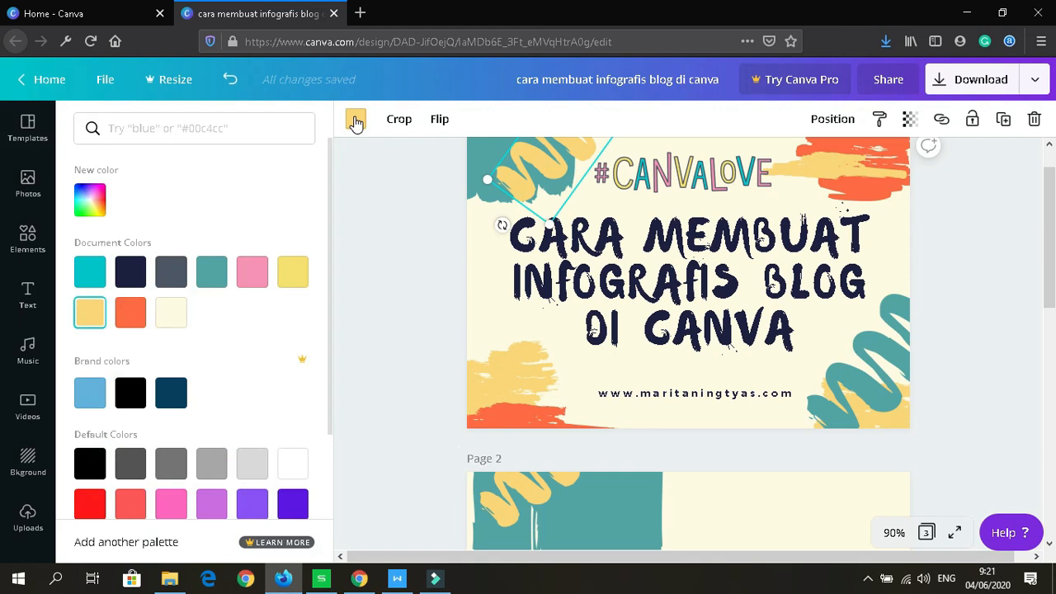
left_click(513, 392)
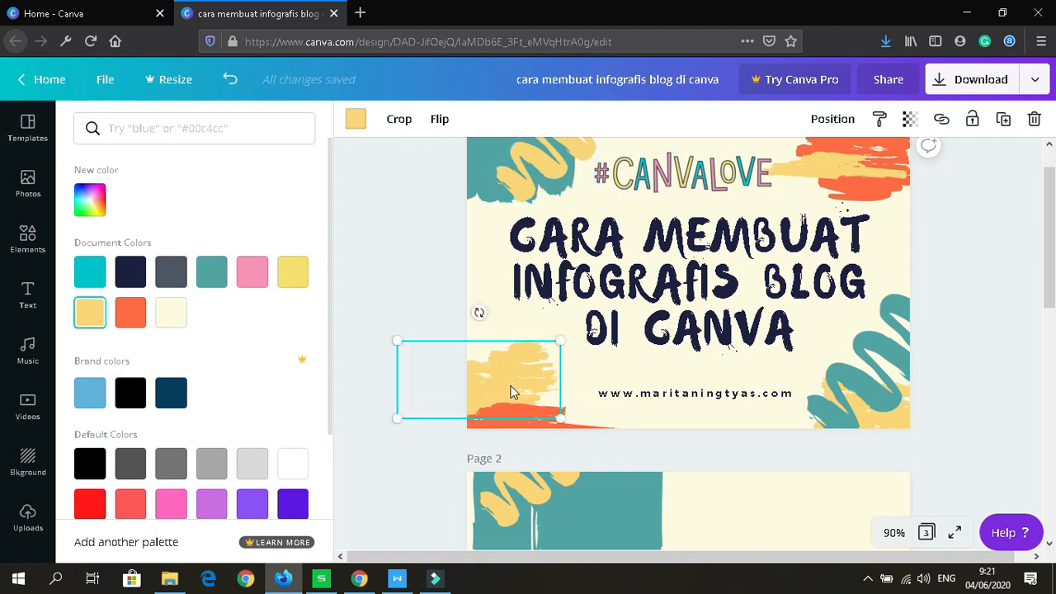
left_click(731, 290)
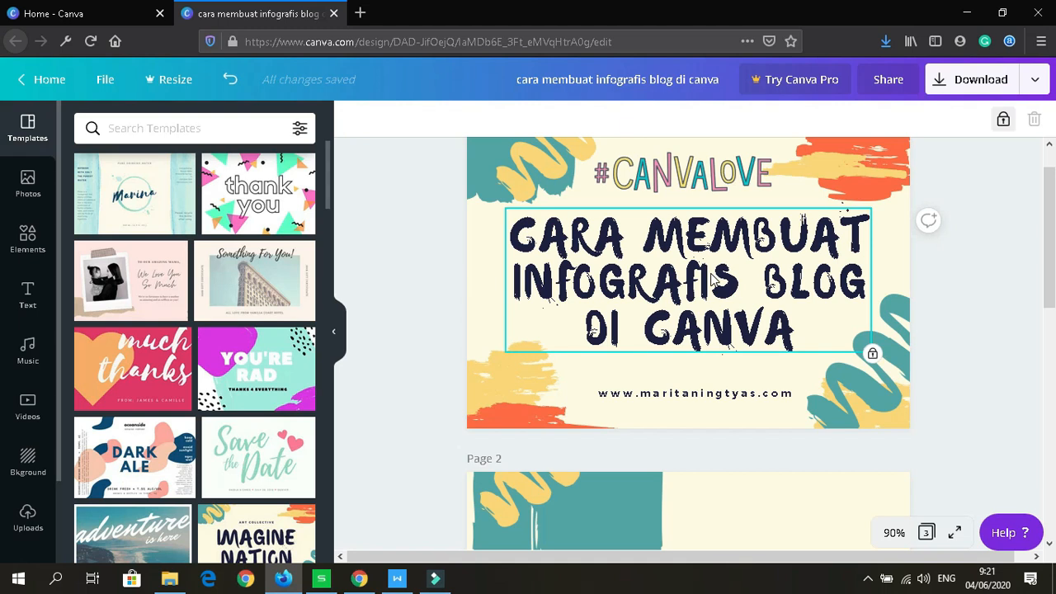
Step: Unlock the page-1 title, try mixed case then revert to capitals, relock it, and scroll to page 2
left_click(1003, 121)
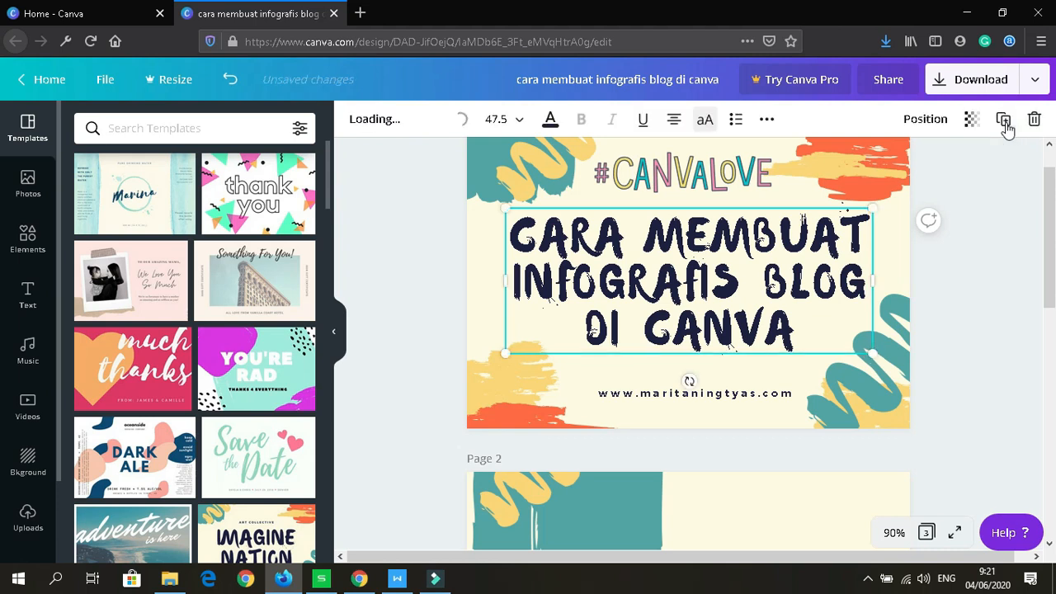
left_click(628, 279)
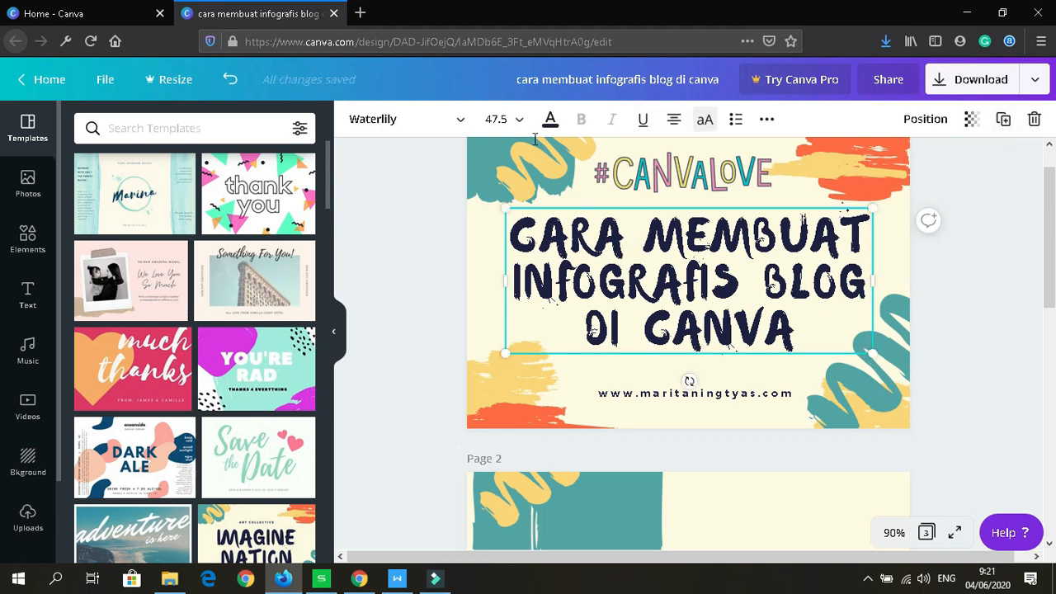
left_click(457, 124)
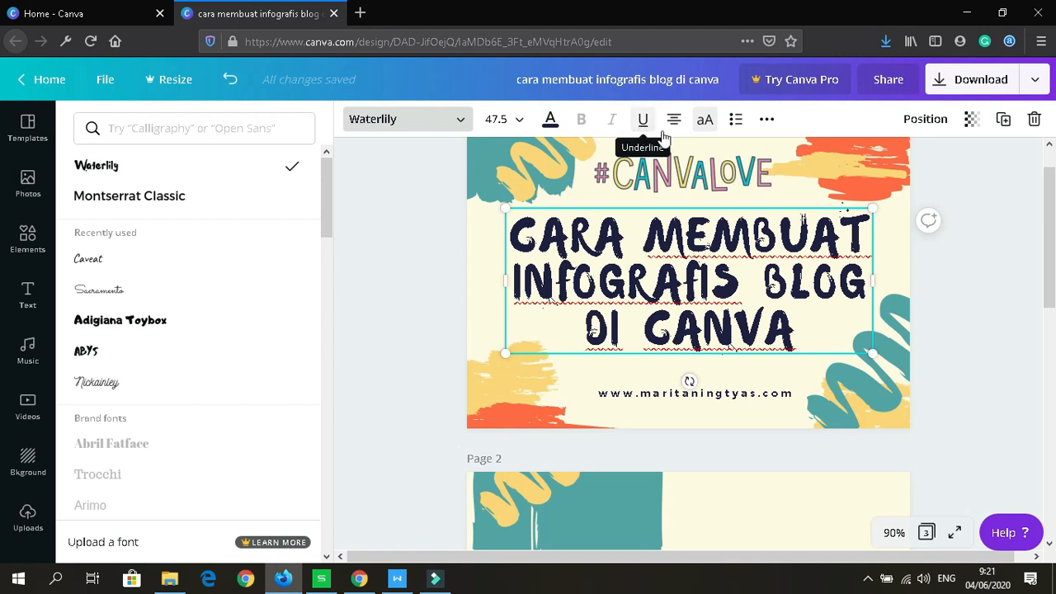
left_click(705, 122)
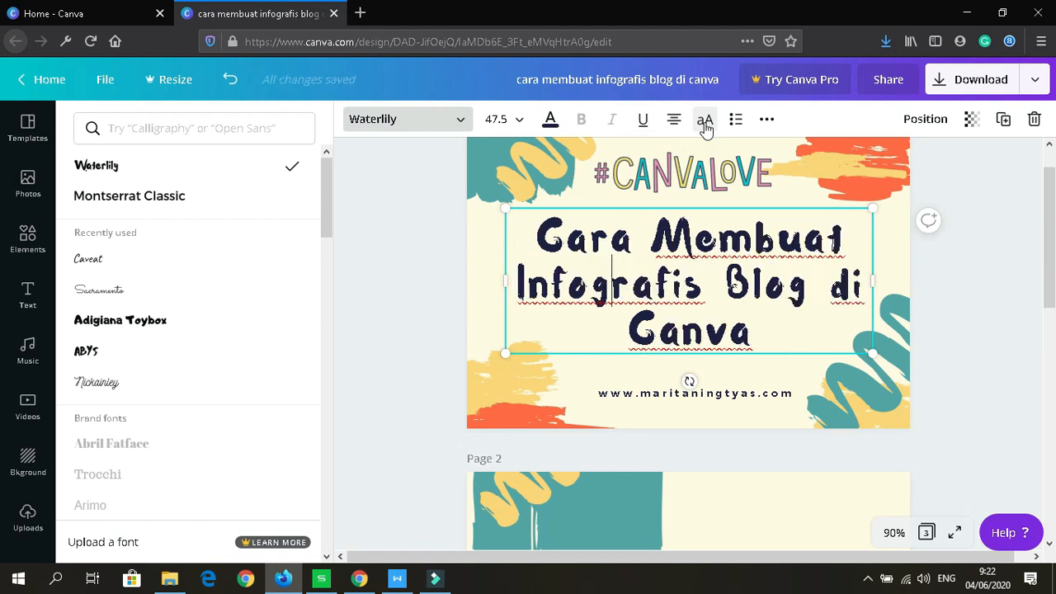
left_click(705, 121)
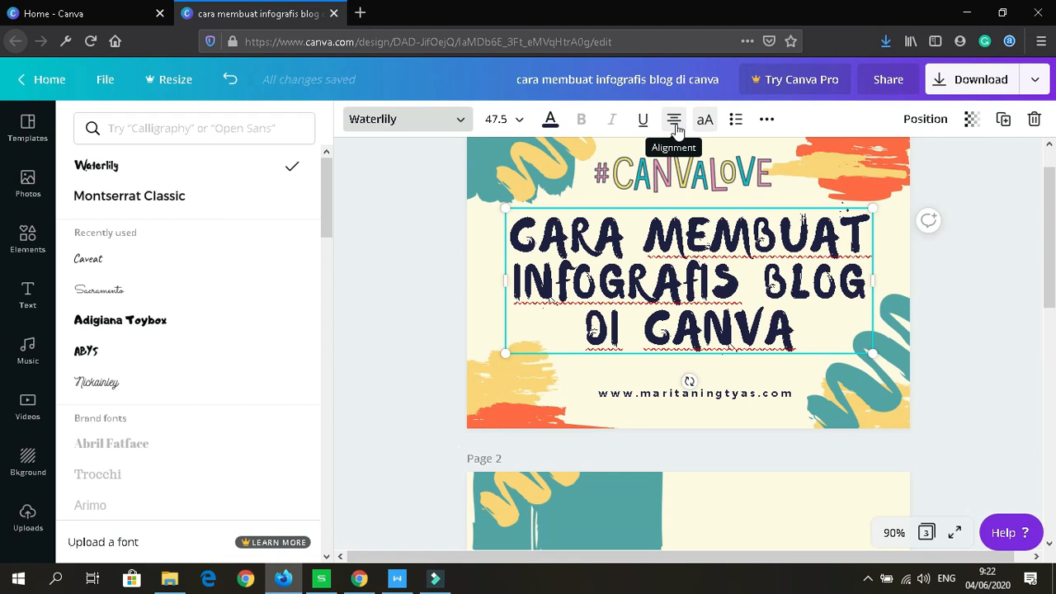
left_click(767, 122)
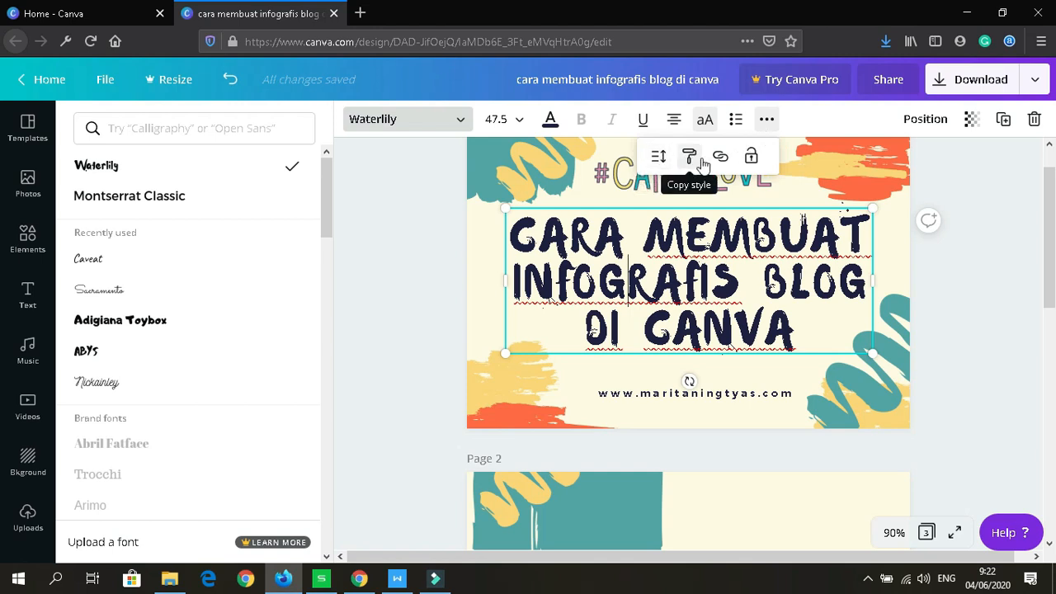
left_click(751, 159)
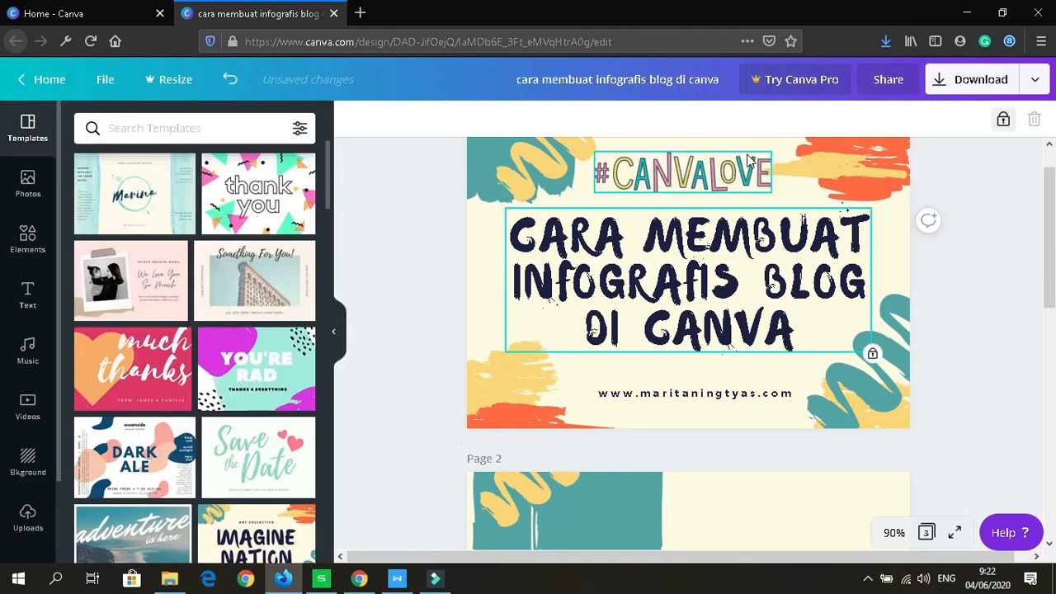
left_click(969, 287)
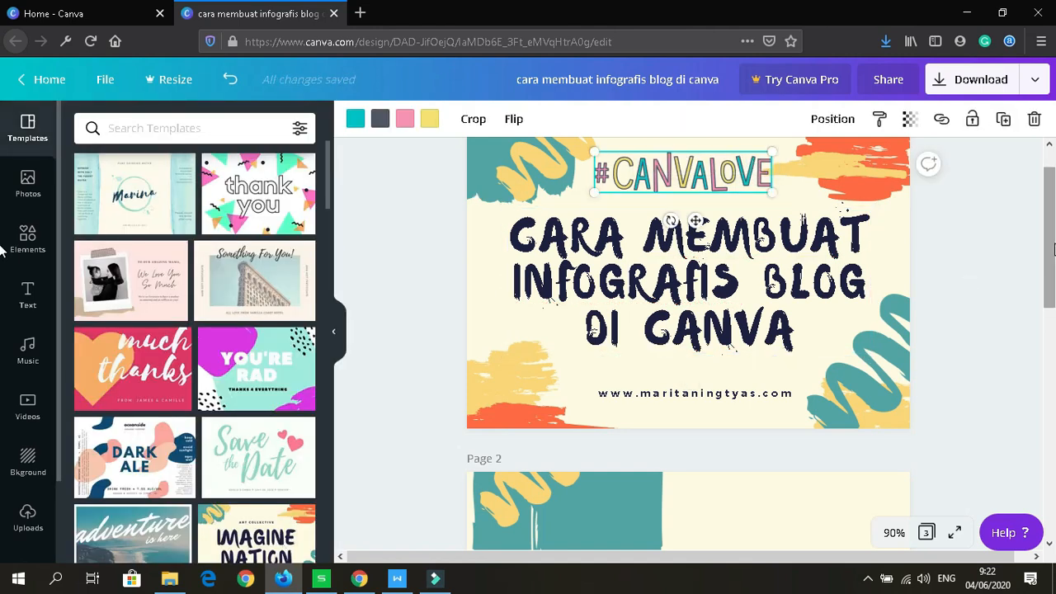
left_click_drag(1055, 245, 1054, 349)
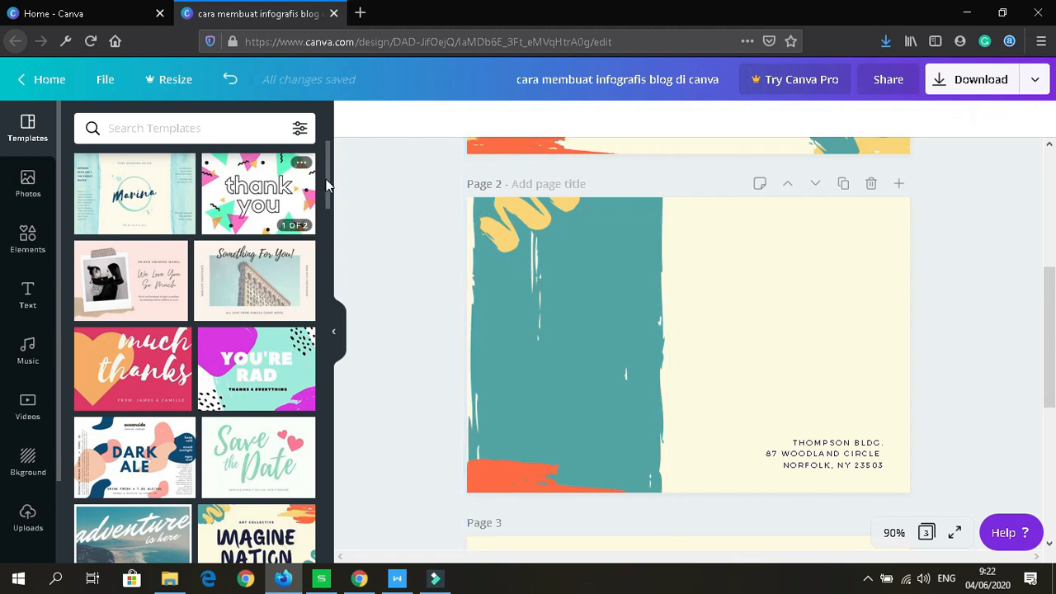
Step: Add the premium painted-table photo from the Photos library to page 2
scroll(327, 189, "down", 1)
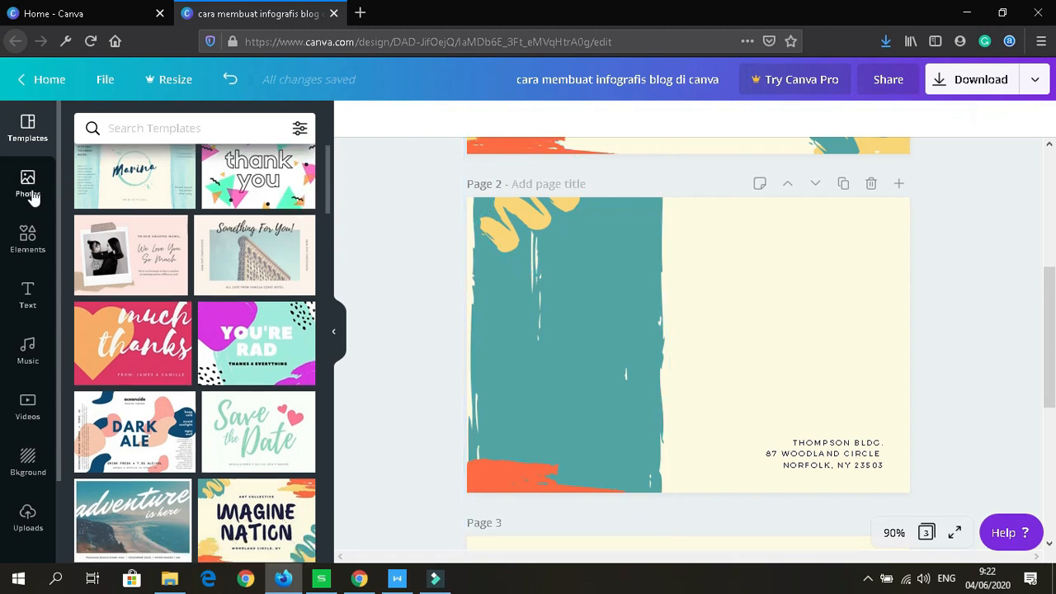
left_click(30, 192)
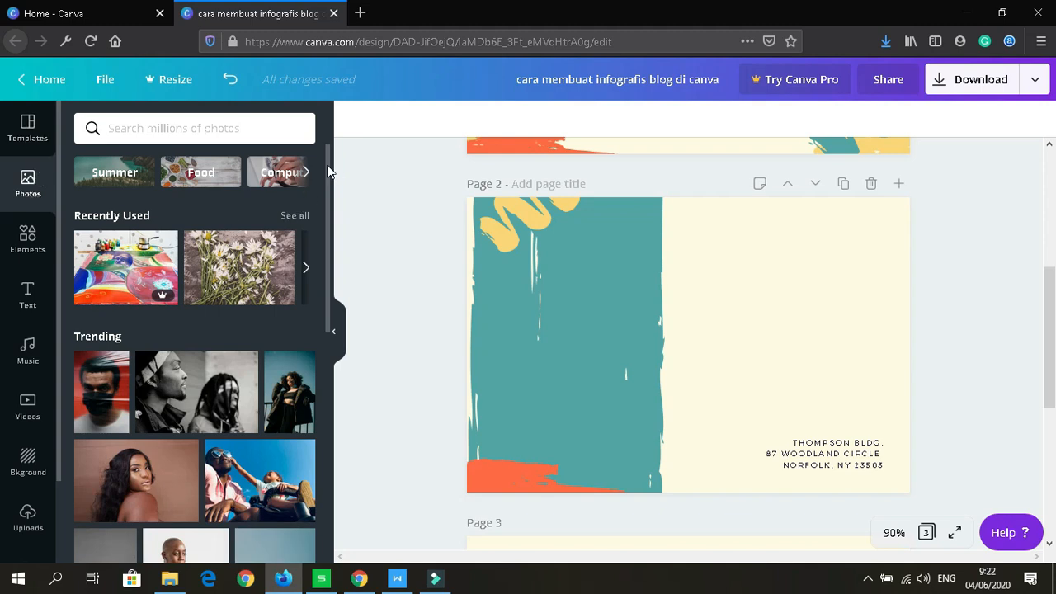
left_click_drag(328, 170, 328, 217)
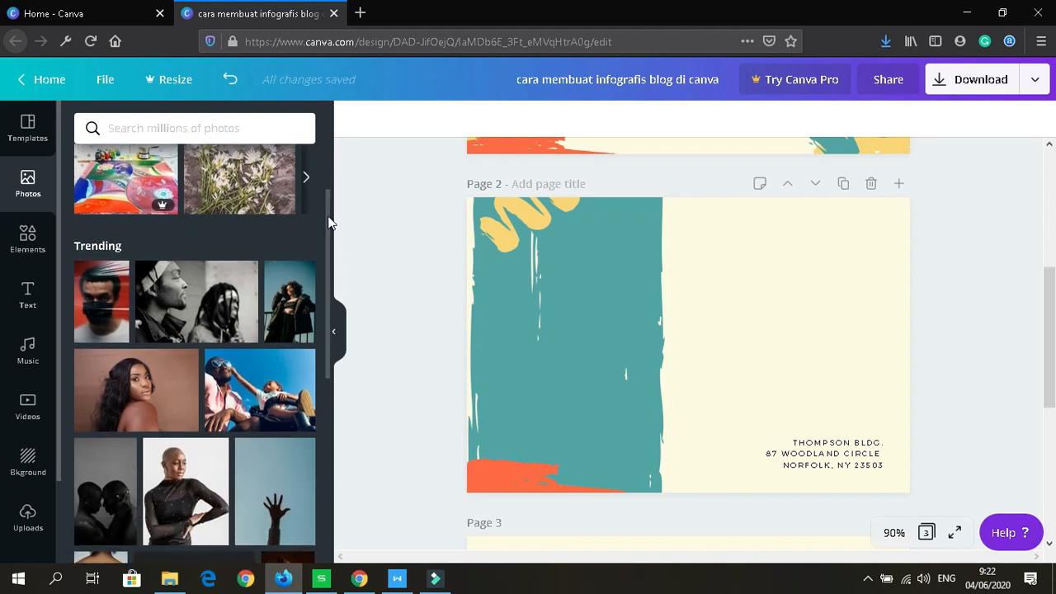
mouse_move(166, 205)
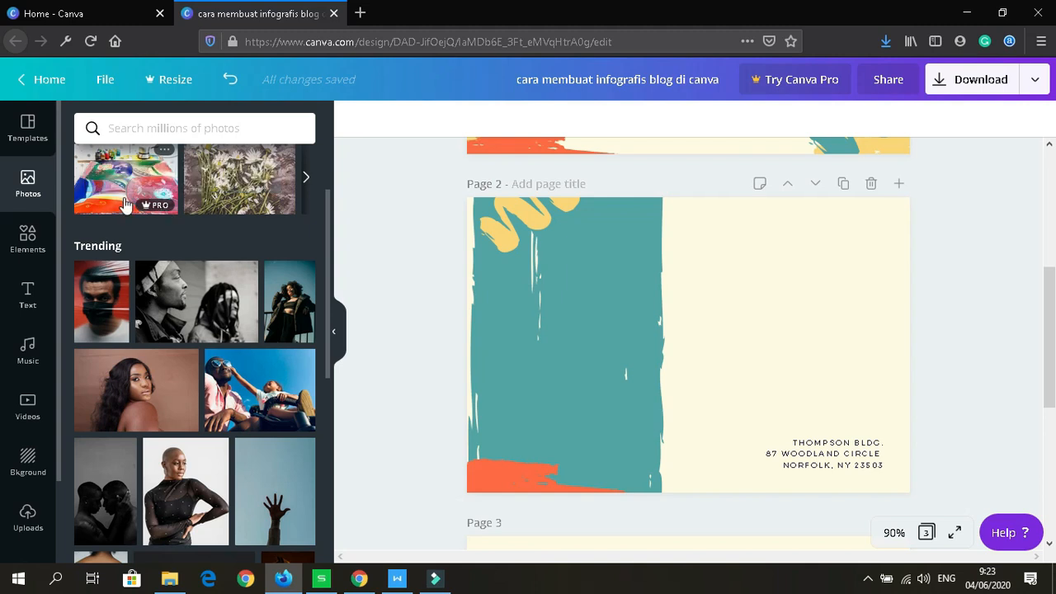
left_click(123, 204)
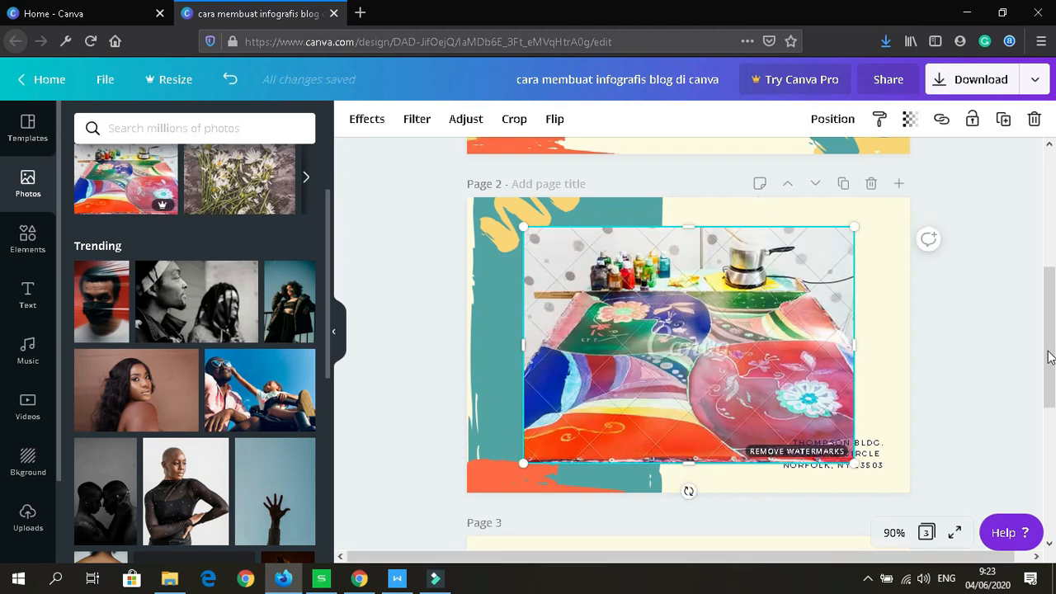
left_click(786, 462)
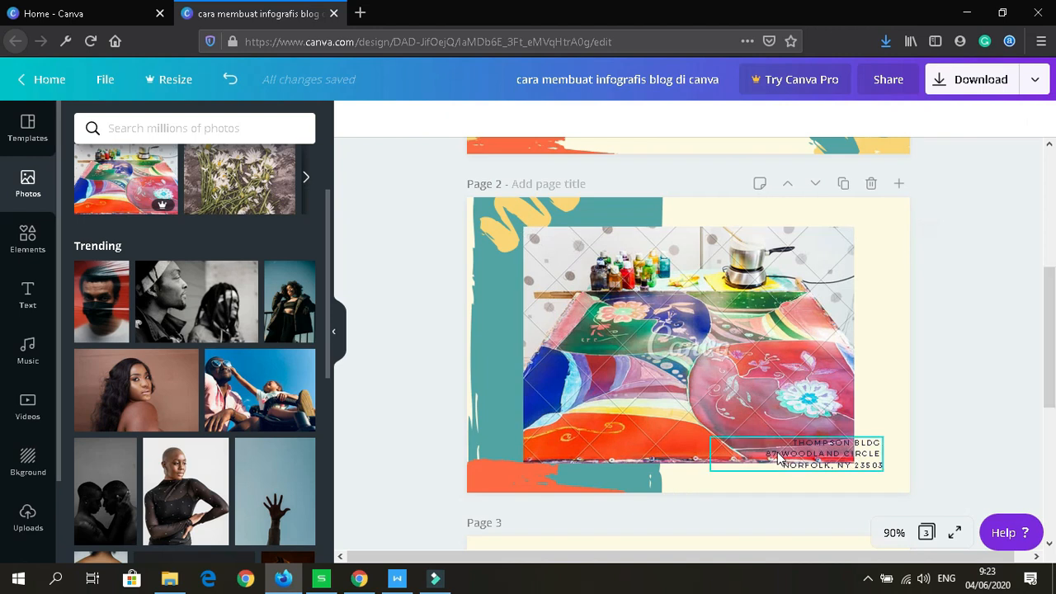
left_click(695, 429)
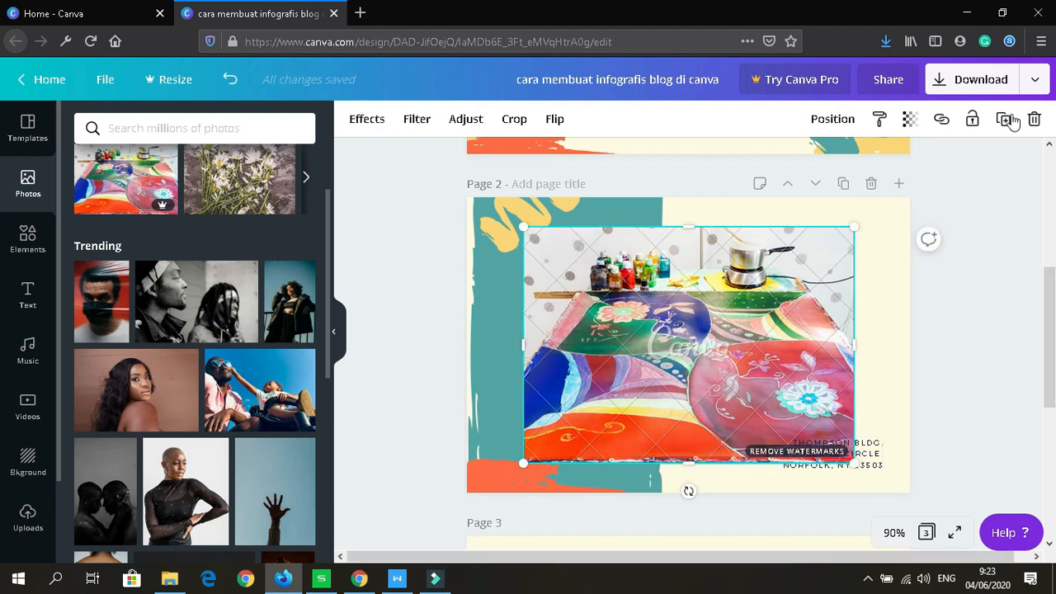
Step: Check the $1 download charge, then delete the premium photo from page 2
left_click(980, 80)
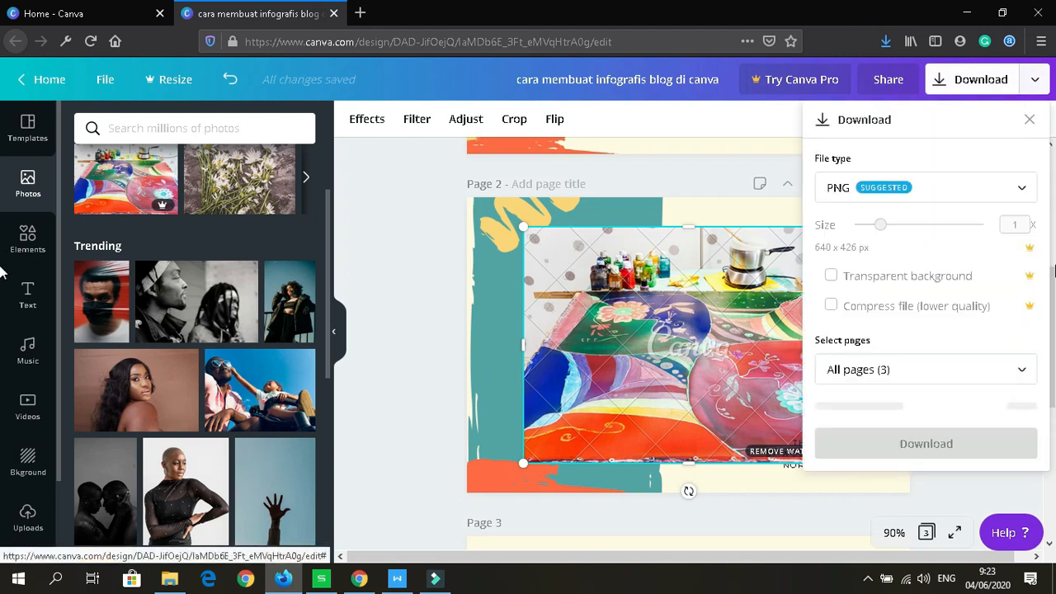
mouse_move(1054, 285)
left_mouse_down()
mouse_move(1054, 332)
mouse_move(1055, 273)
left_mouse_up()
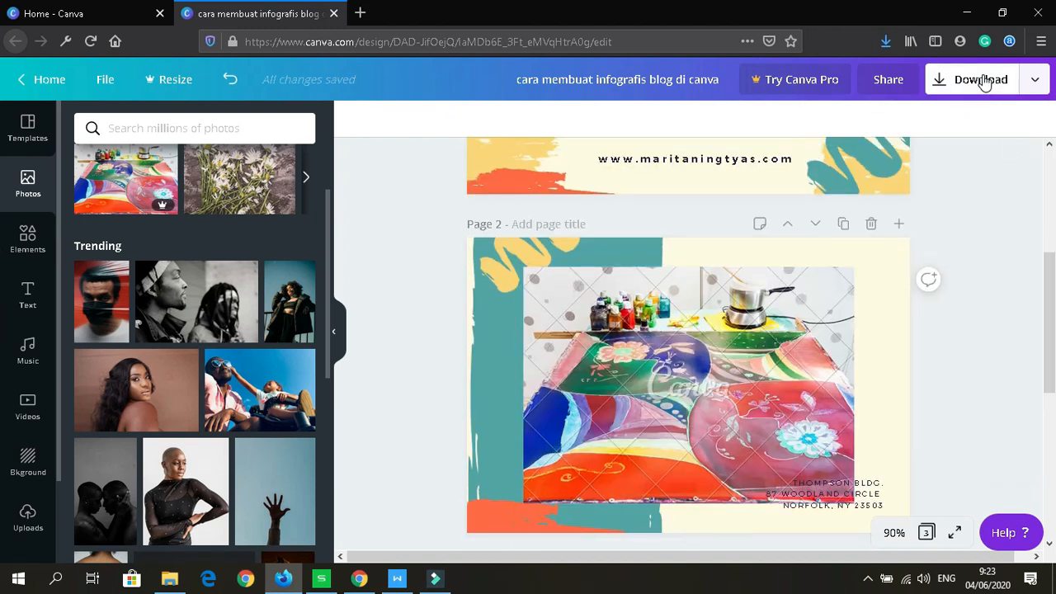
left_click(984, 76)
left_click_drag(1046, 299, 1038, 412)
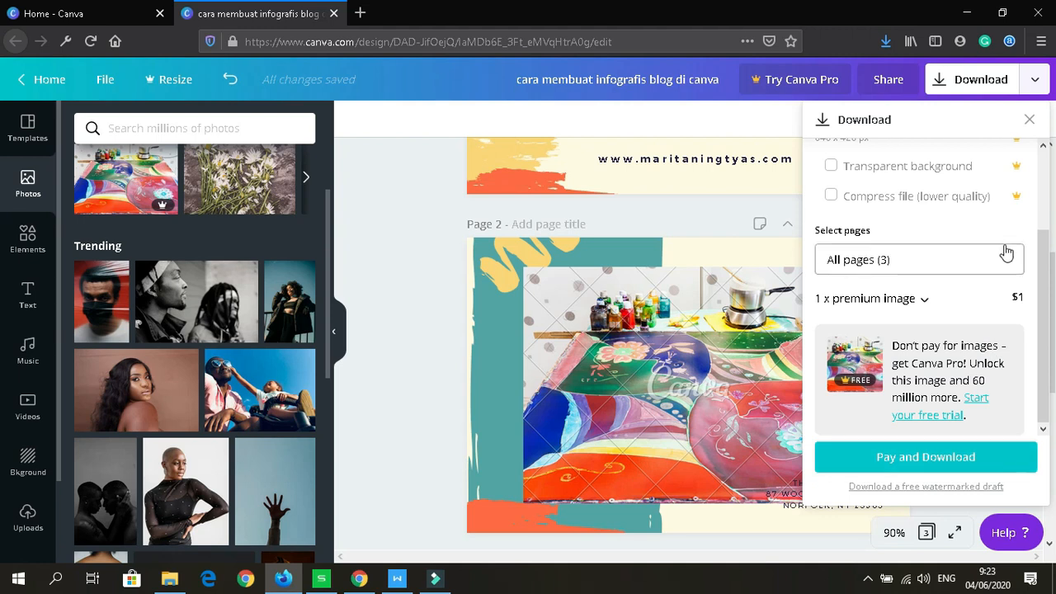
left_click(717, 215)
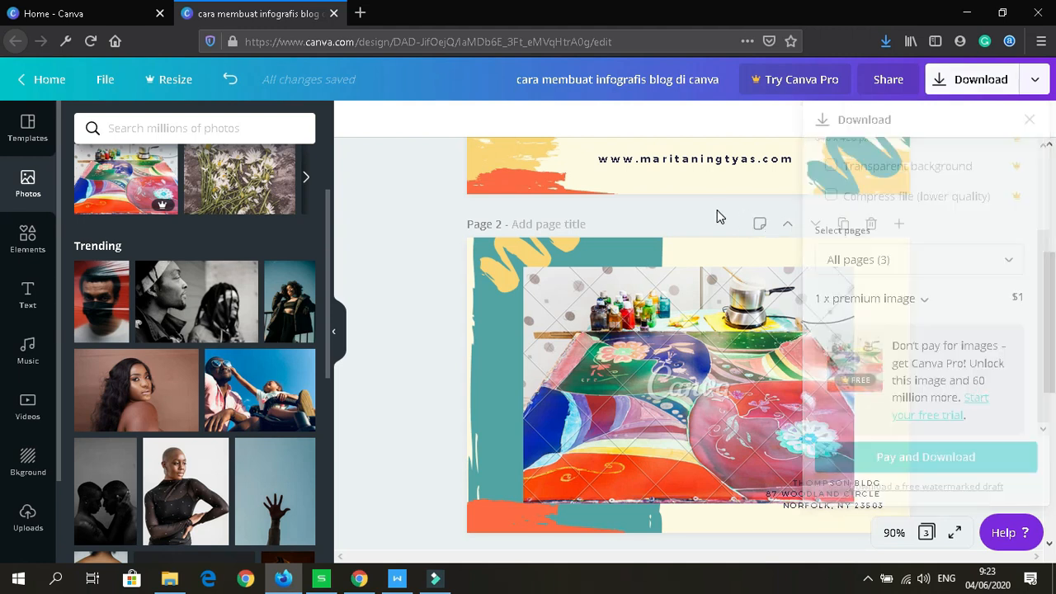
left_click(728, 356)
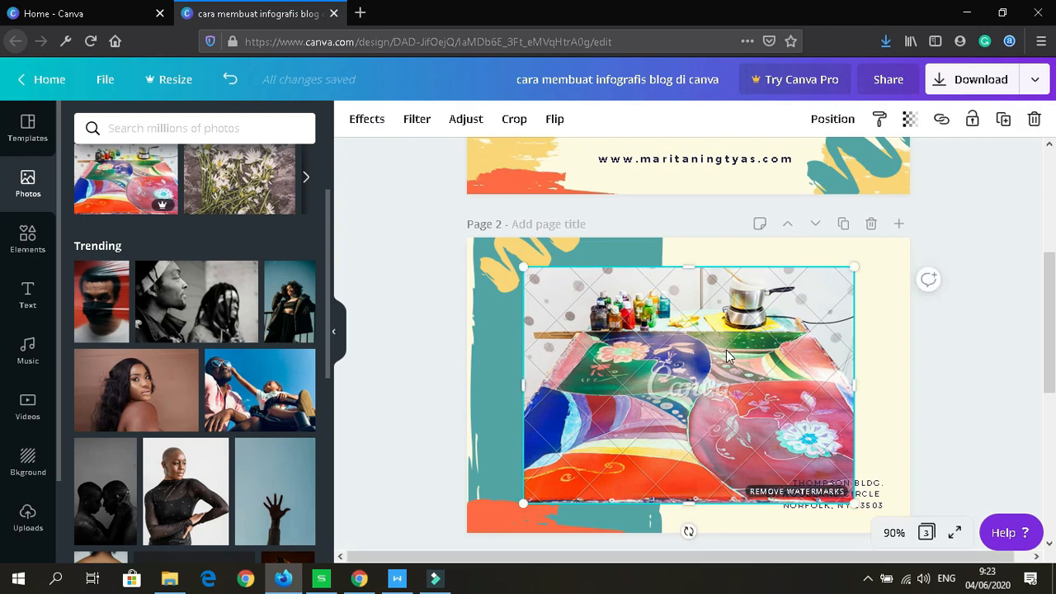
key("Delete")
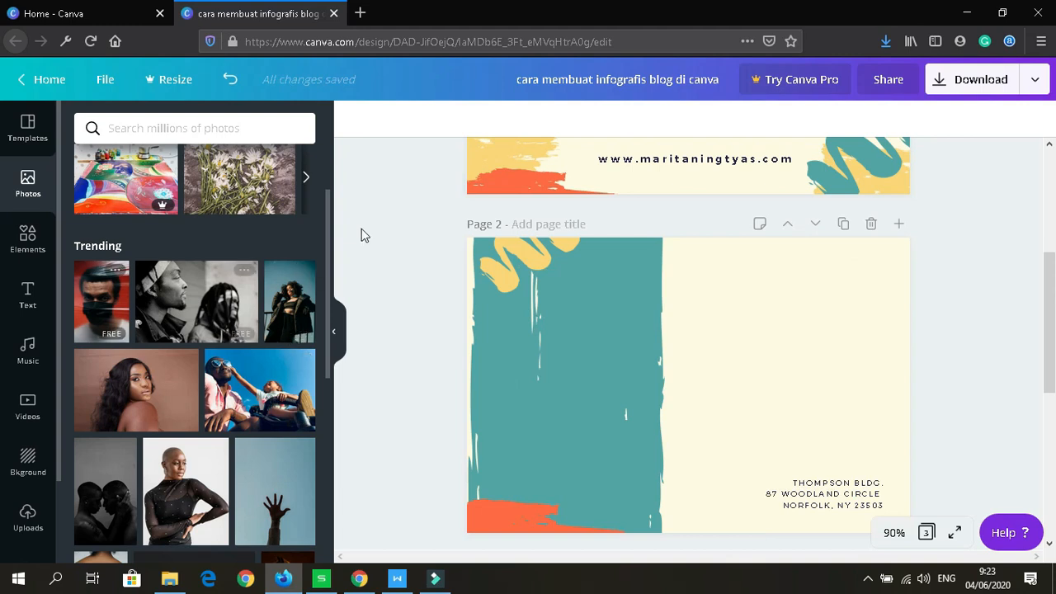
Step: Browse the Elements library and show all available photo frames
left_click_drag(328, 219, 329, 348)
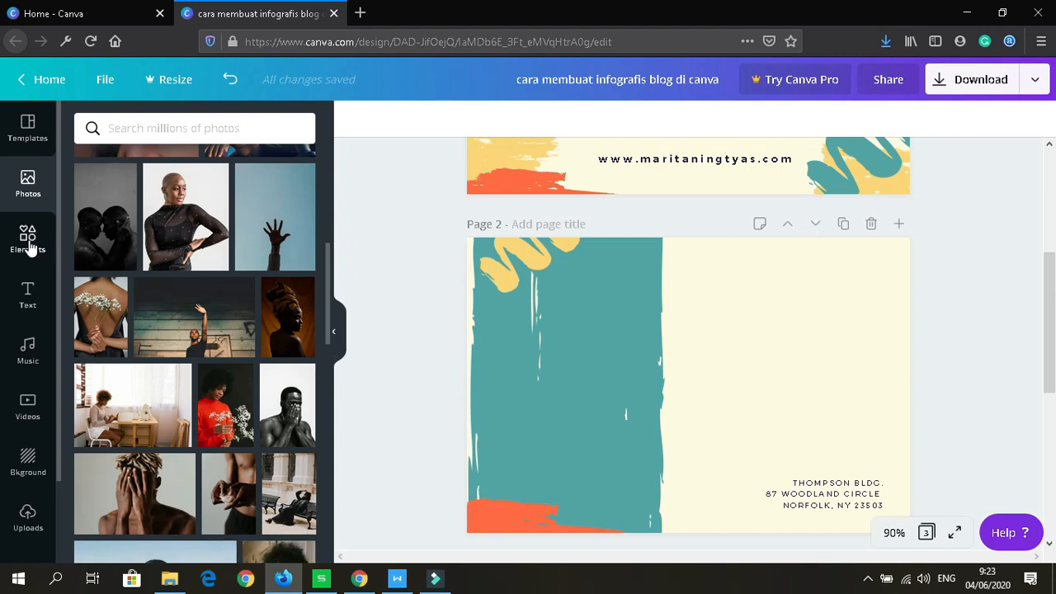
left_click(28, 248)
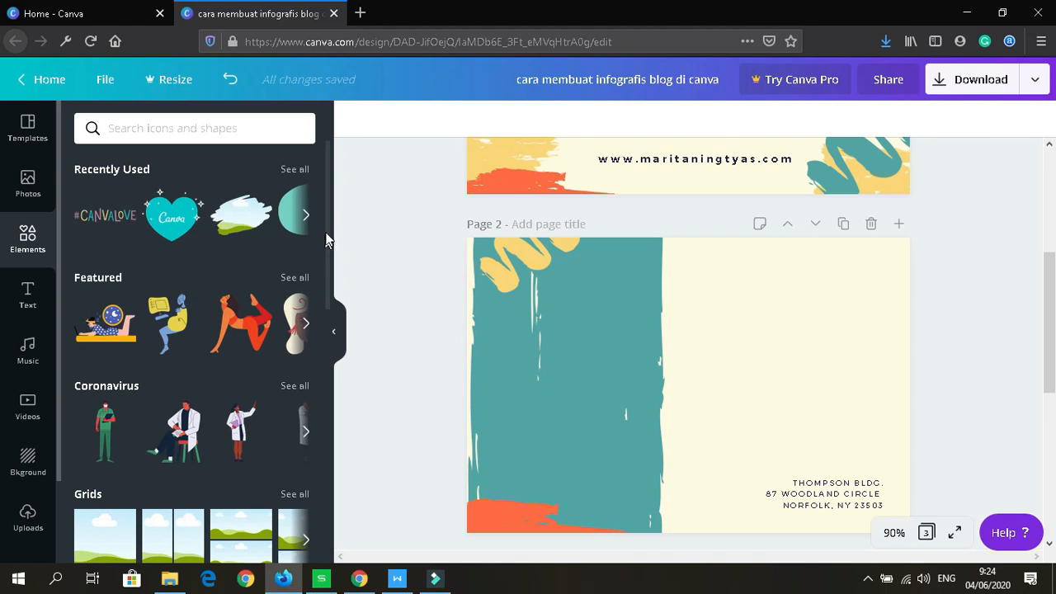
scroll(327, 302, "down", 2)
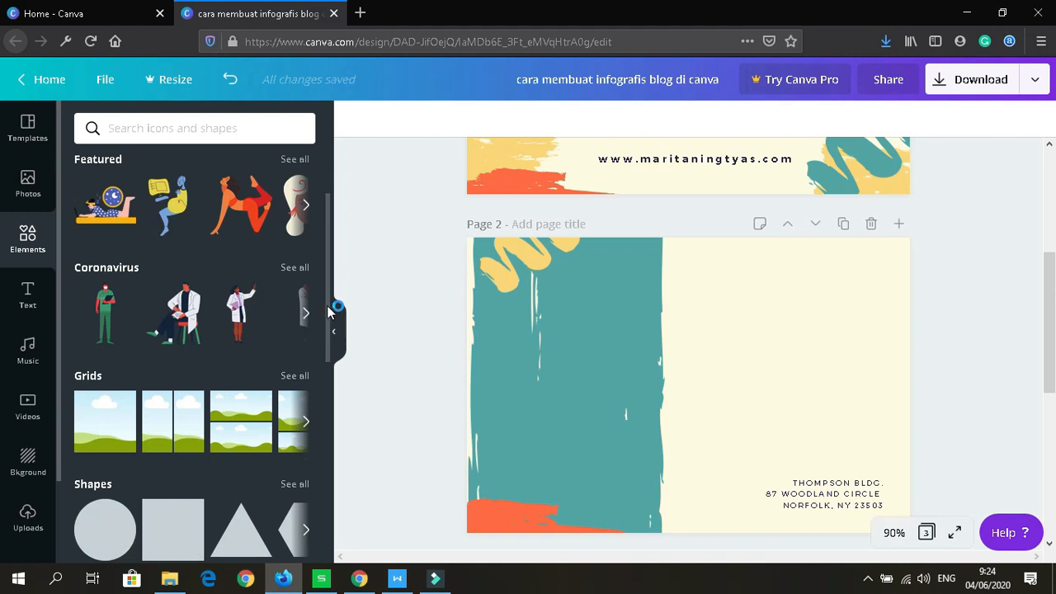
scroll(329, 311, "up", 1)
scroll(334, 380, "down", 5)
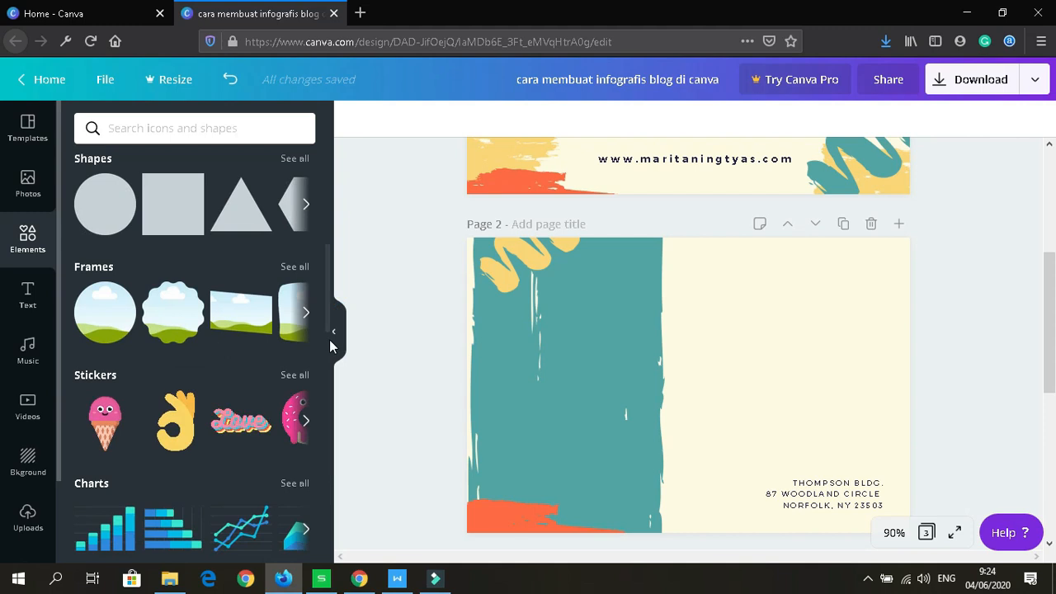
left_click(295, 268)
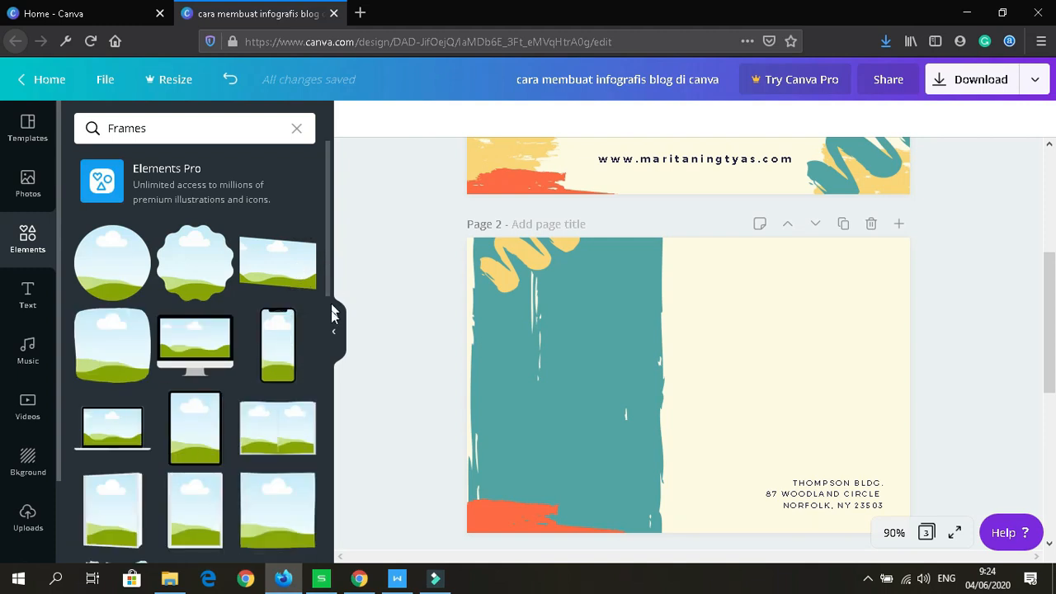
Step: Add the brush-stroke frame to page 2, enlarge it and centre it over the teal stripe
scroll(328, 371, "down", 3)
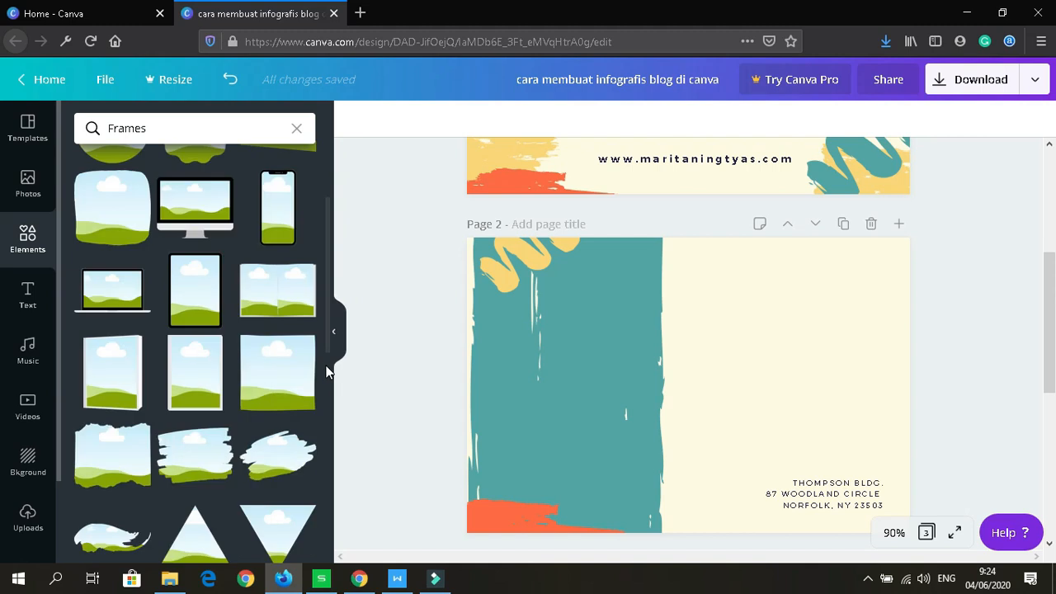
left_click_drag(327, 394, 327, 405)
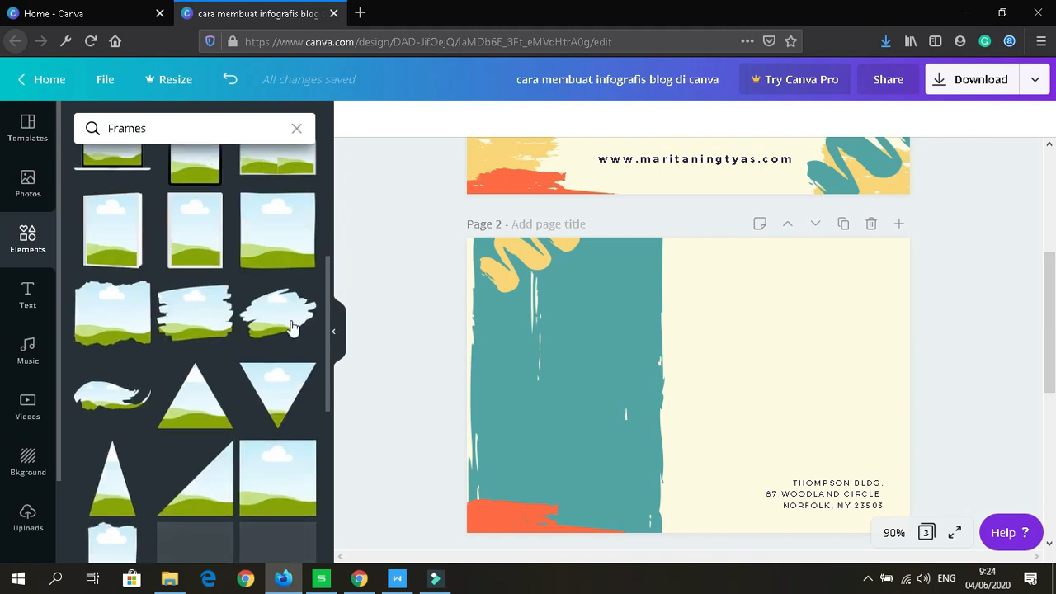
left_click(291, 323)
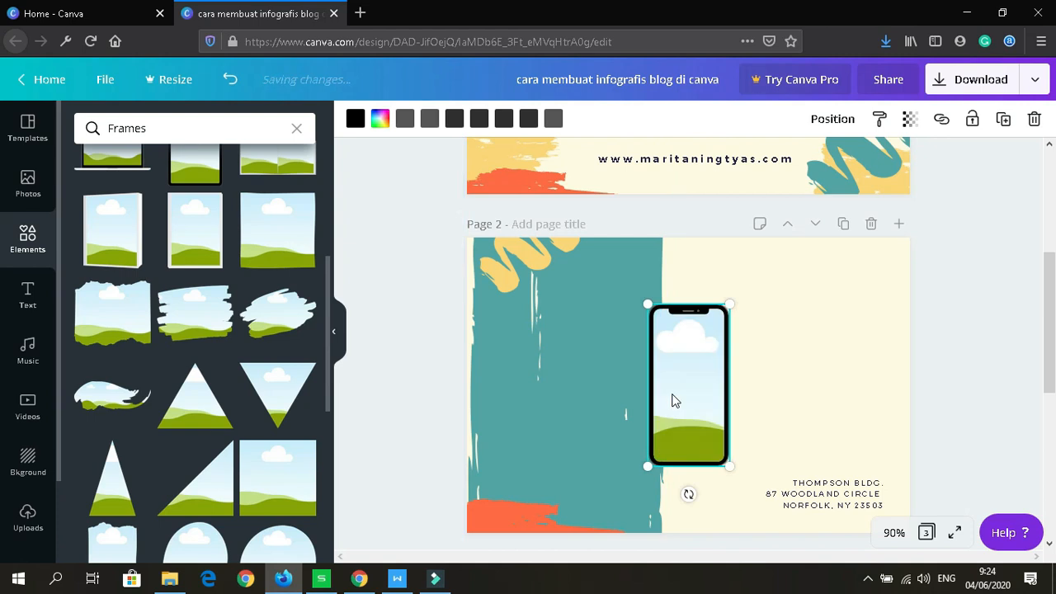
key("Delete")
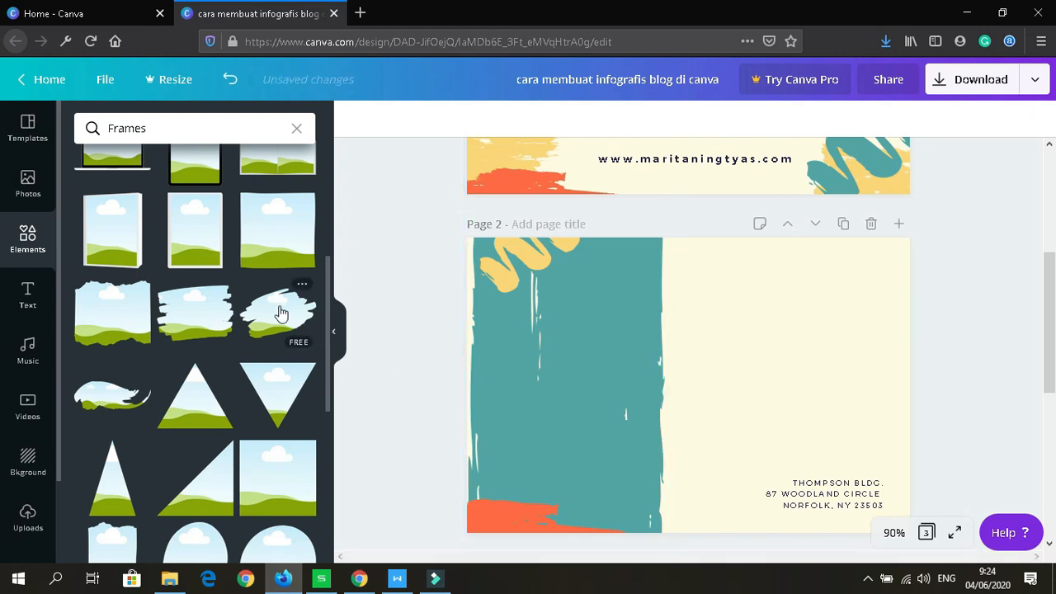
left_click(277, 319)
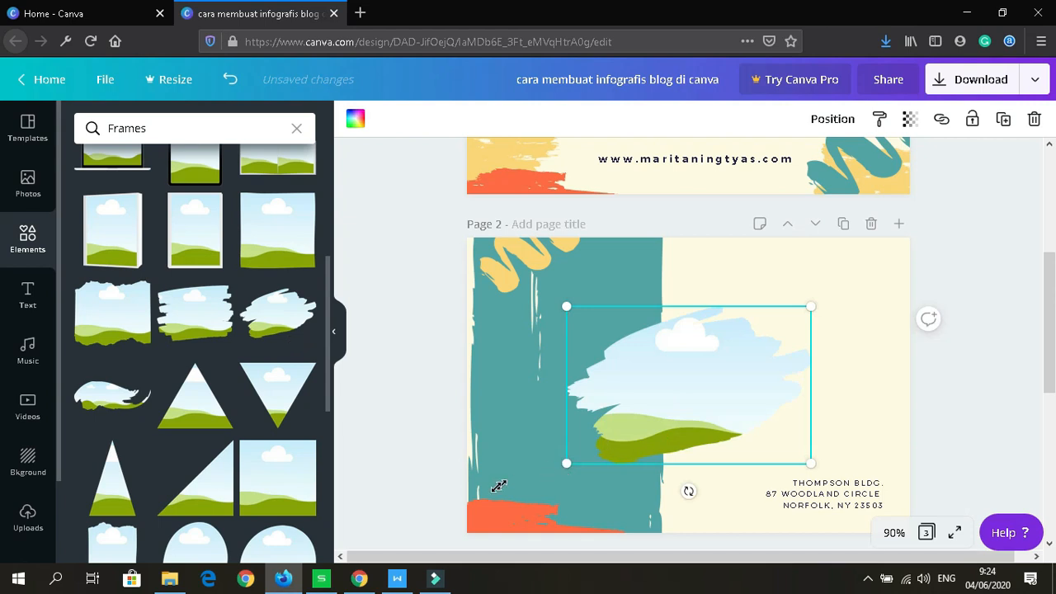
left_click_drag(486, 492, 497, 507)
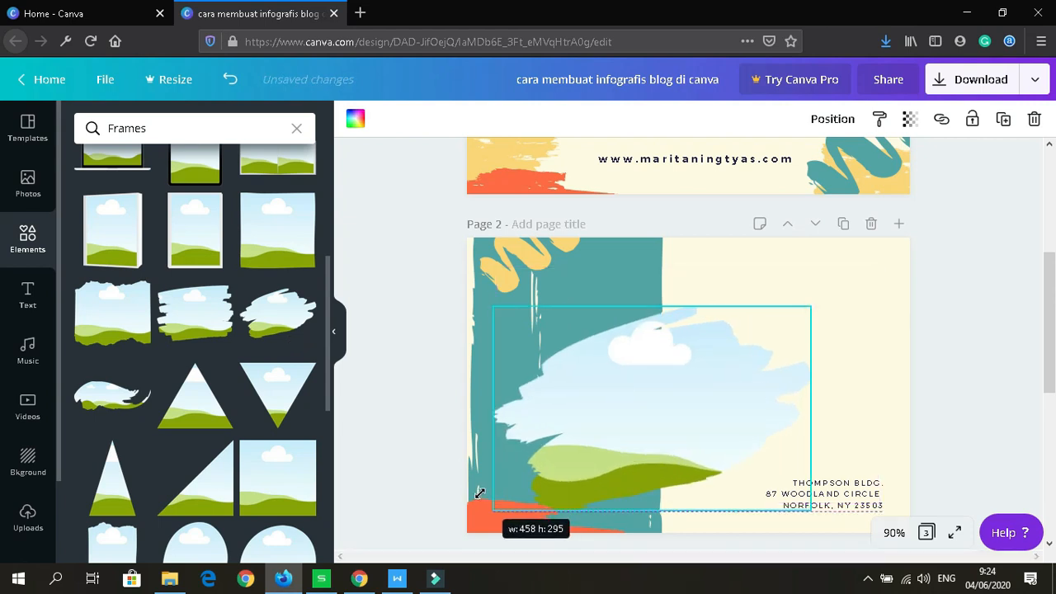
left_click_drag(770, 365, 761, 371)
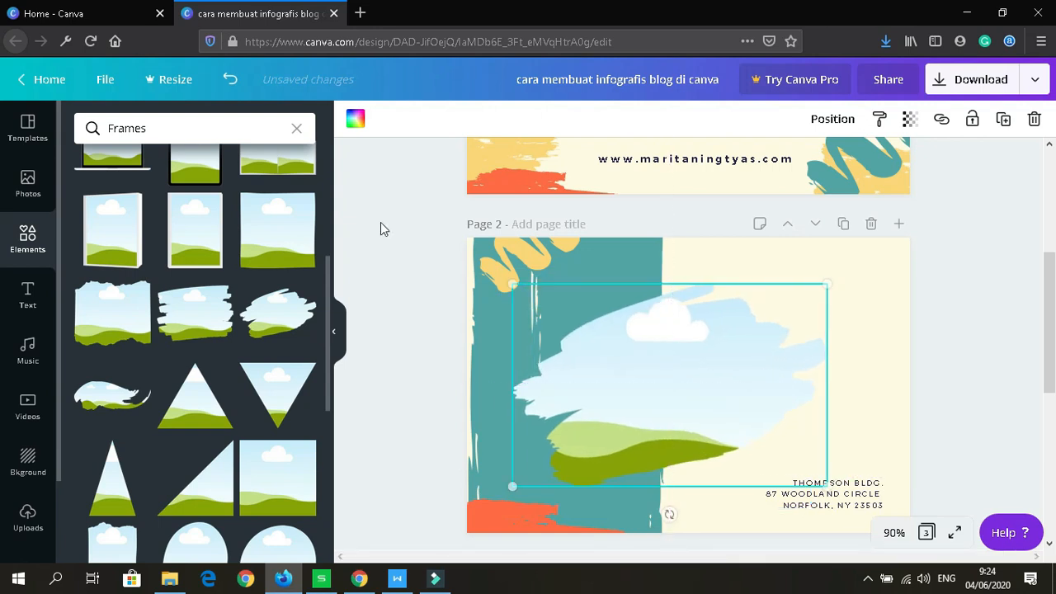
Step: Search Elements for 'canva' and add a small heart Canva sticker at page 2's top right
left_click(295, 132)
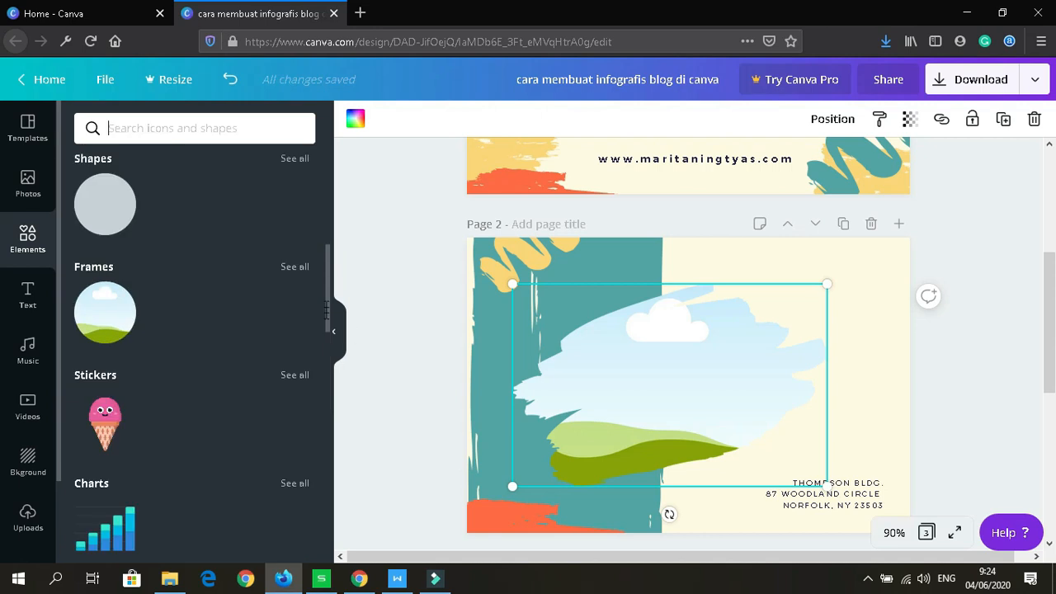
scroll(326, 283, "up", 1)
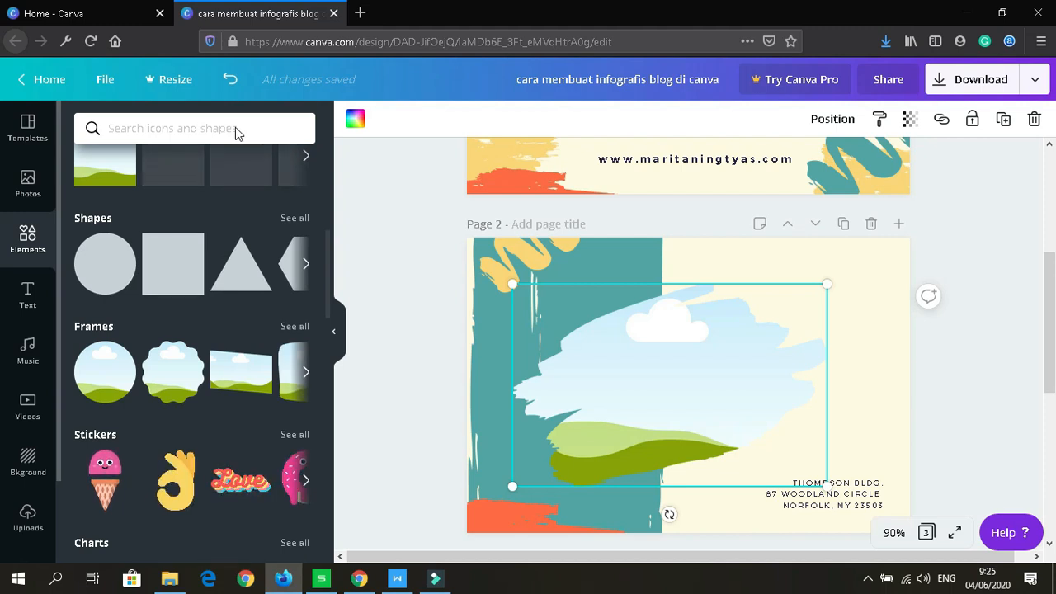
left_click(134, 128)
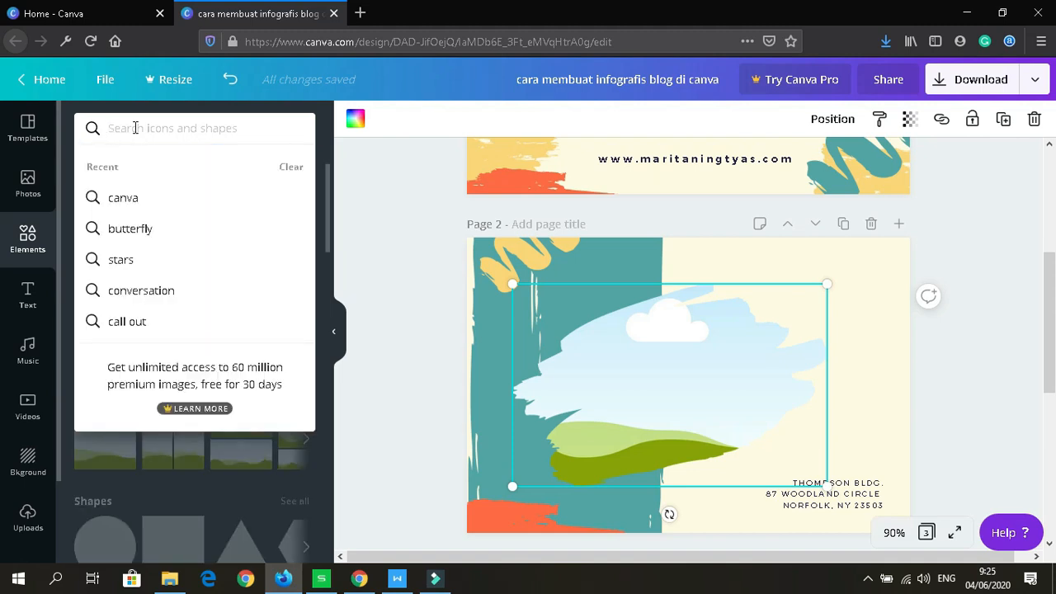
type("canva")
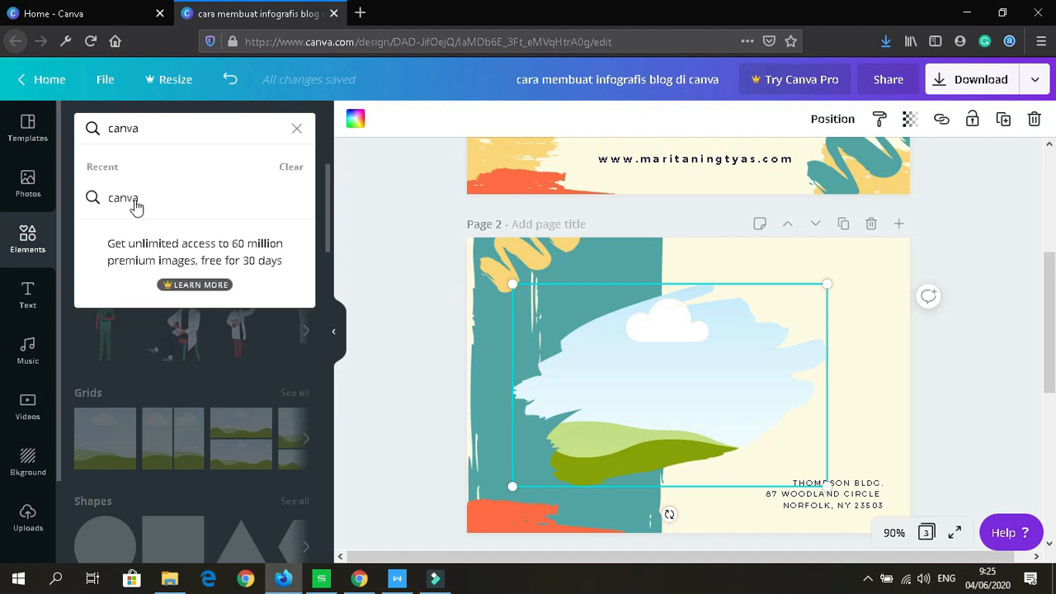
left_click(123, 198)
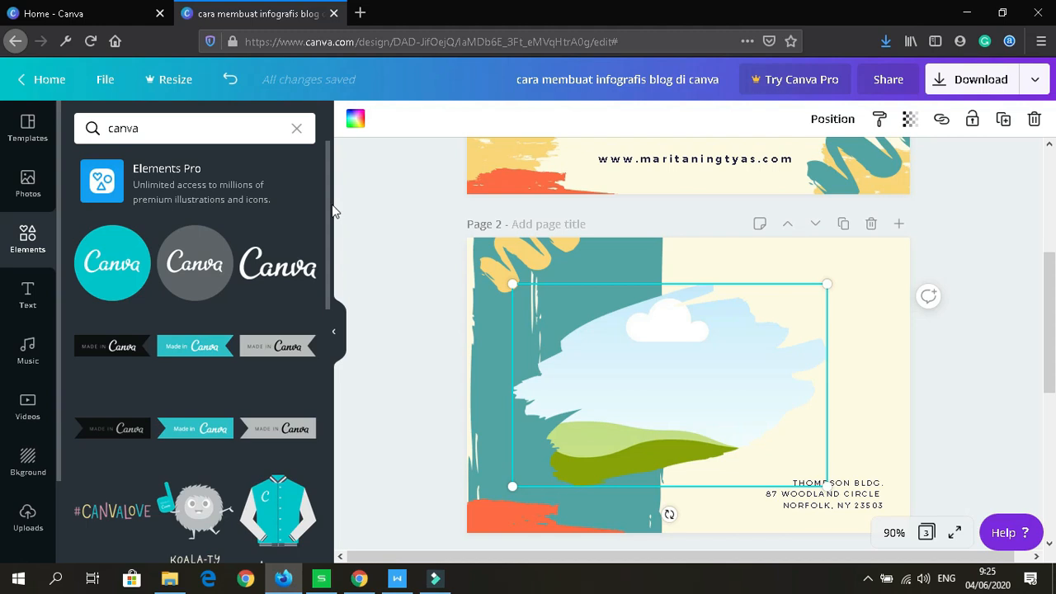
left_click_drag(333, 221, 334, 337)
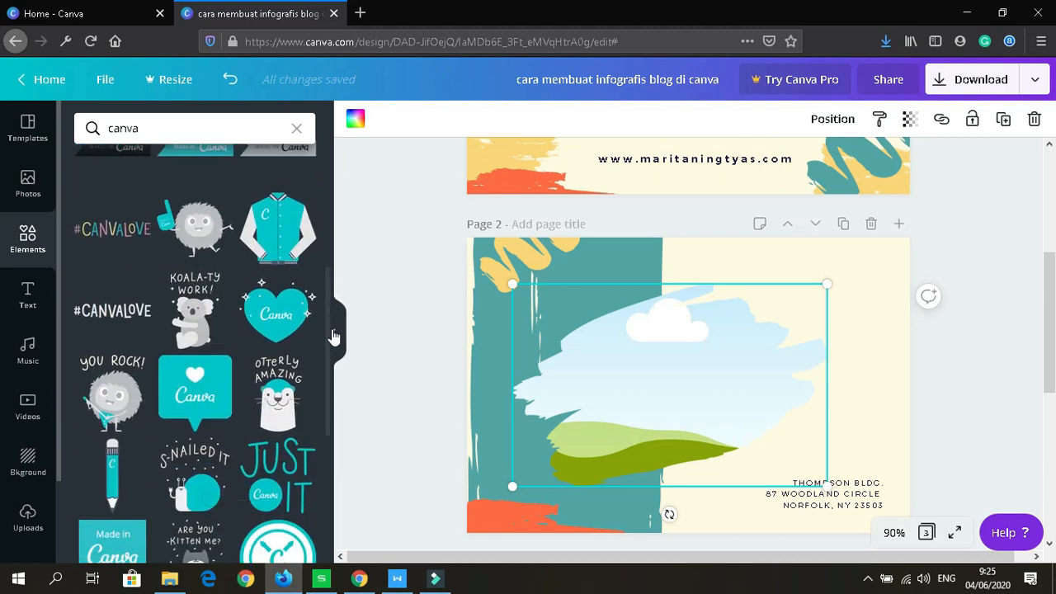
left_click(279, 319)
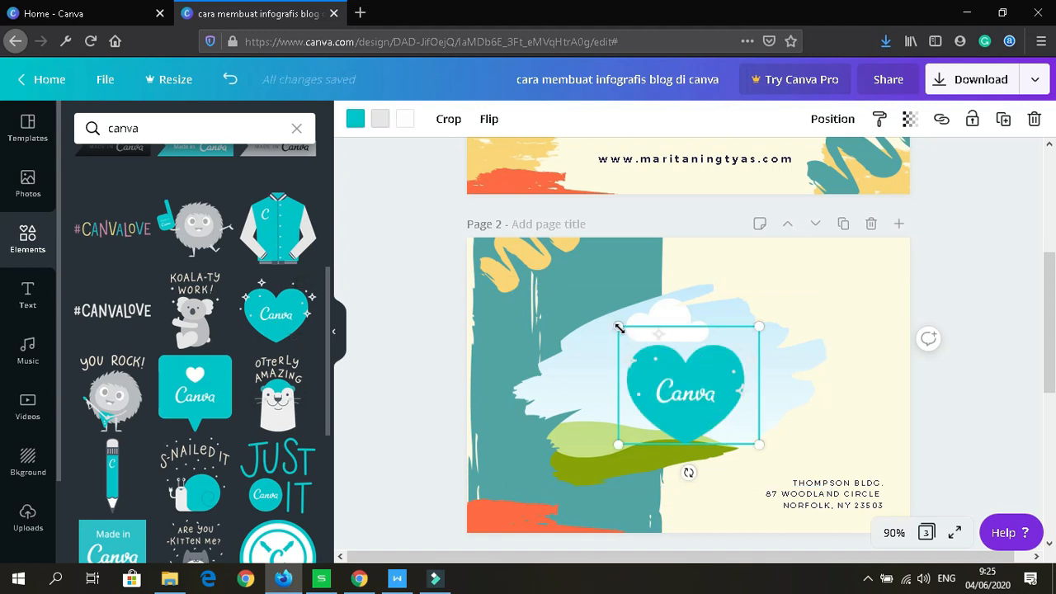
left_click_drag(656, 364, 822, 285)
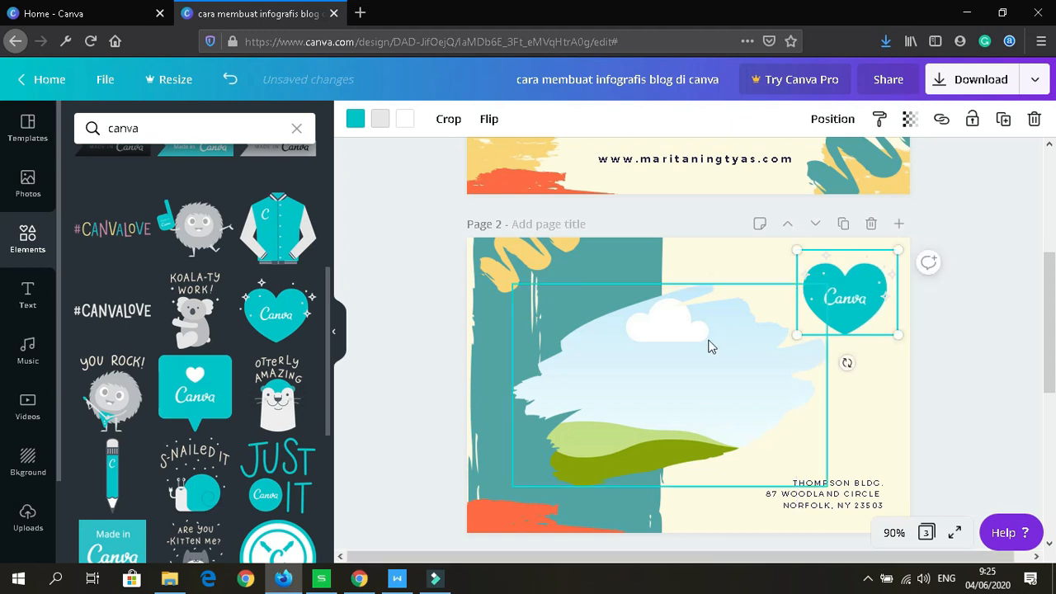
Step: Enlarge the sky image in the brush frame slightly and nudge it left
left_click(775, 390)
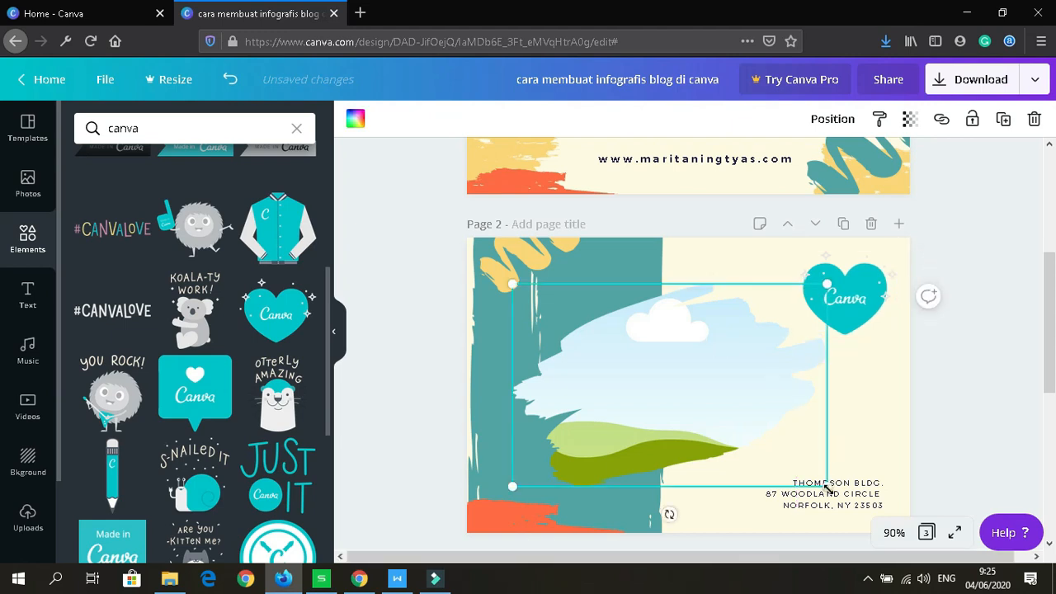
left_click_drag(845, 502, 859, 503)
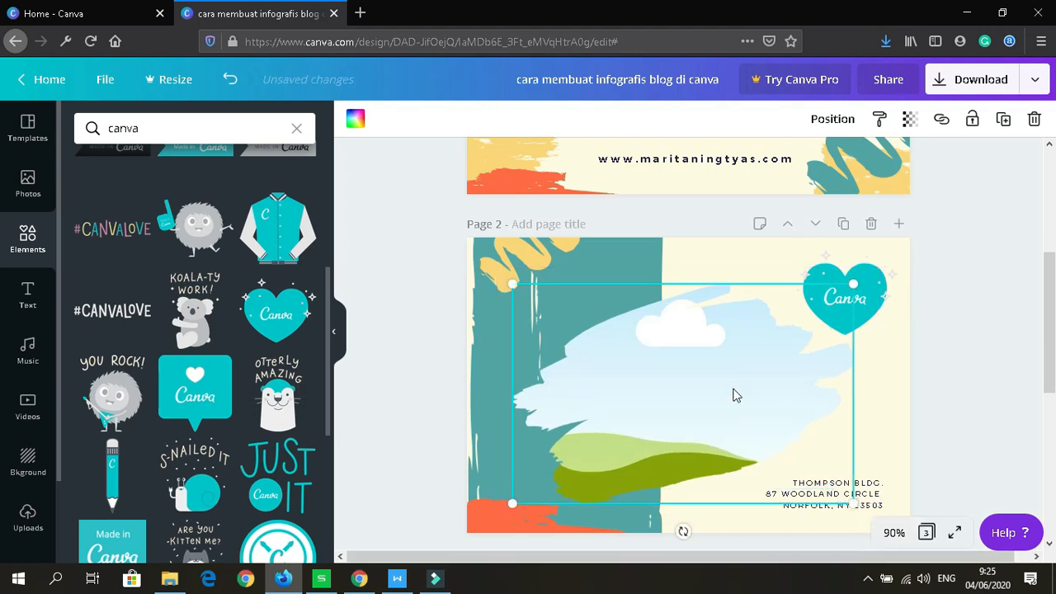
left_click_drag(733, 391, 730, 390)
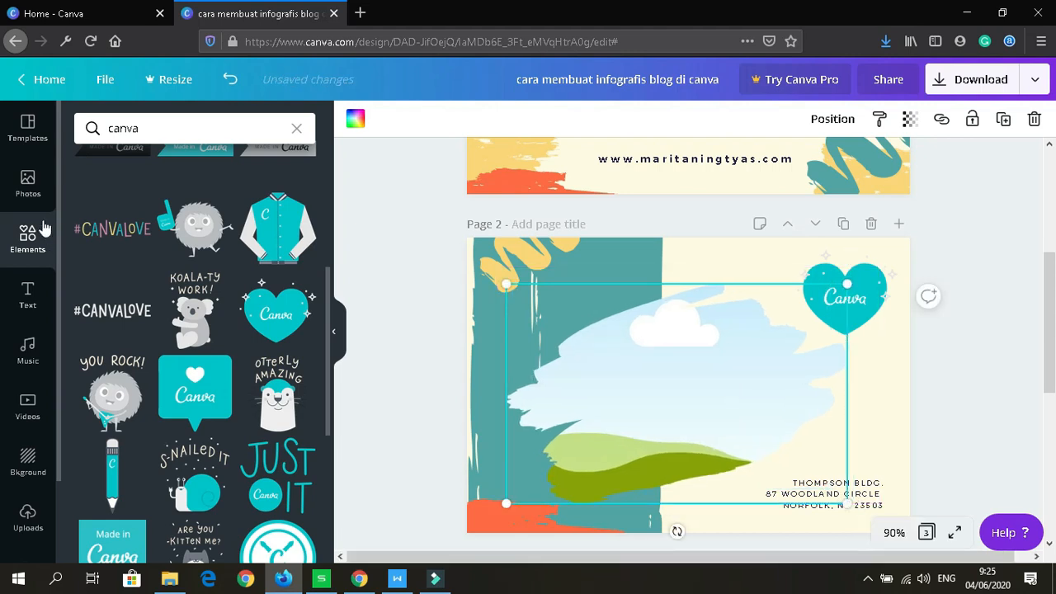
Step: Search Photos for 'design' and drop the material-samples photo into page 2's brush frame
left_click(25, 183)
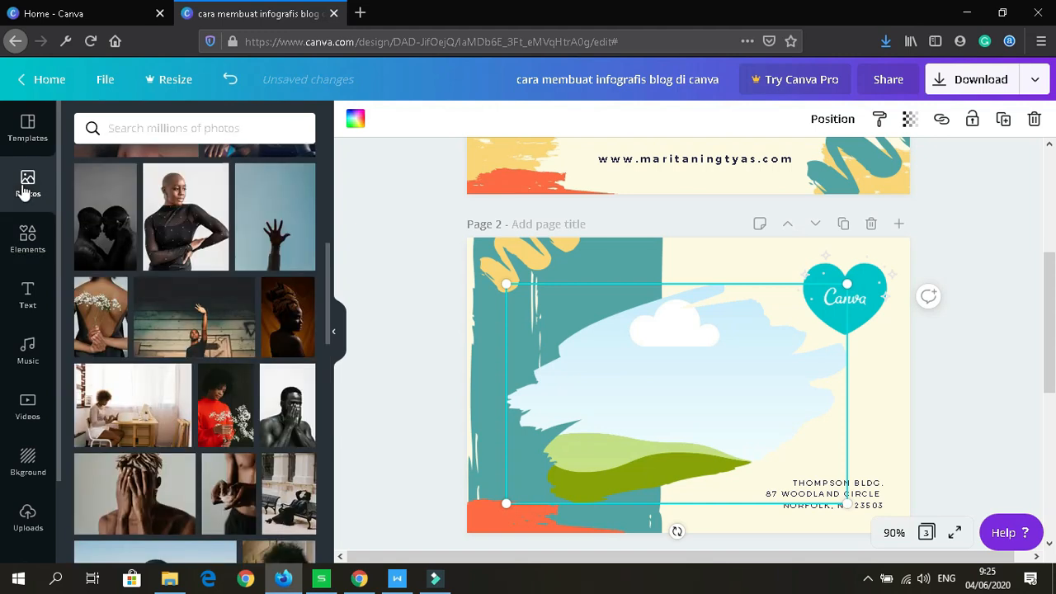
left_click(184, 127)
type("design")
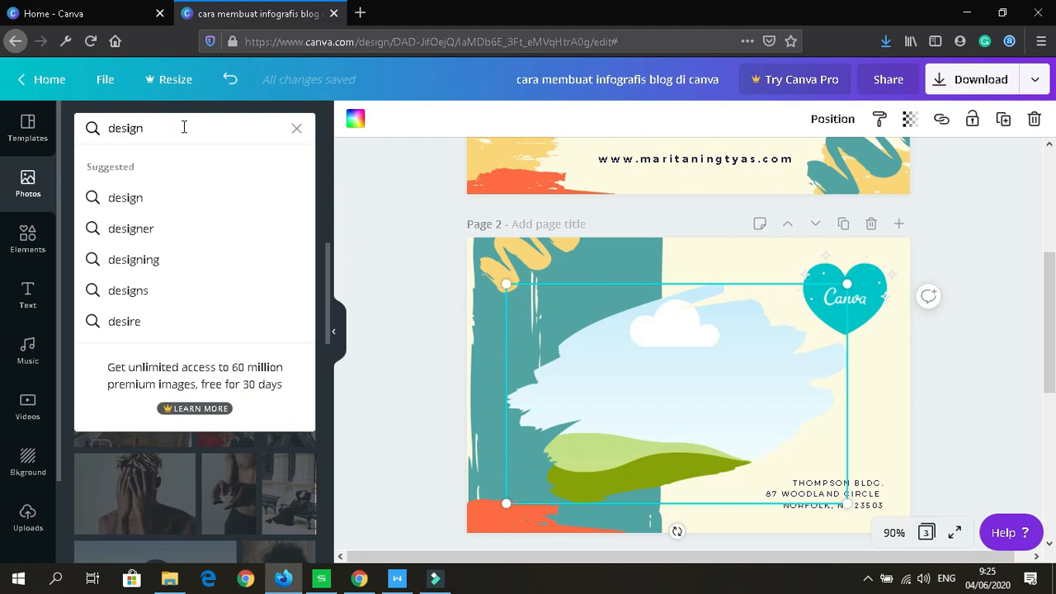
key("Return")
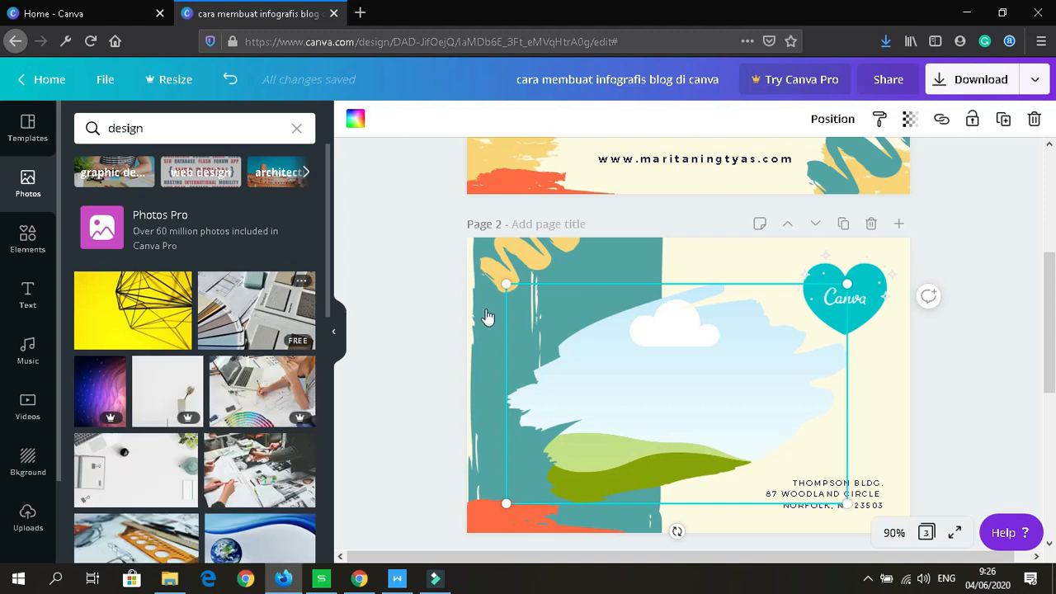
left_click_drag(632, 359, 647, 359)
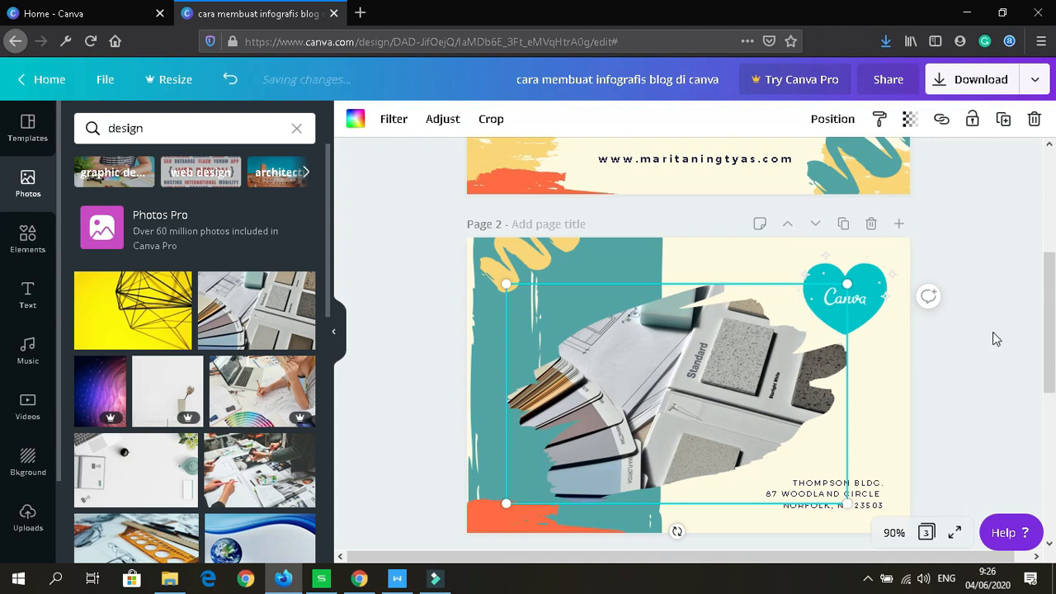
left_click_drag(1050, 360, 1054, 489)
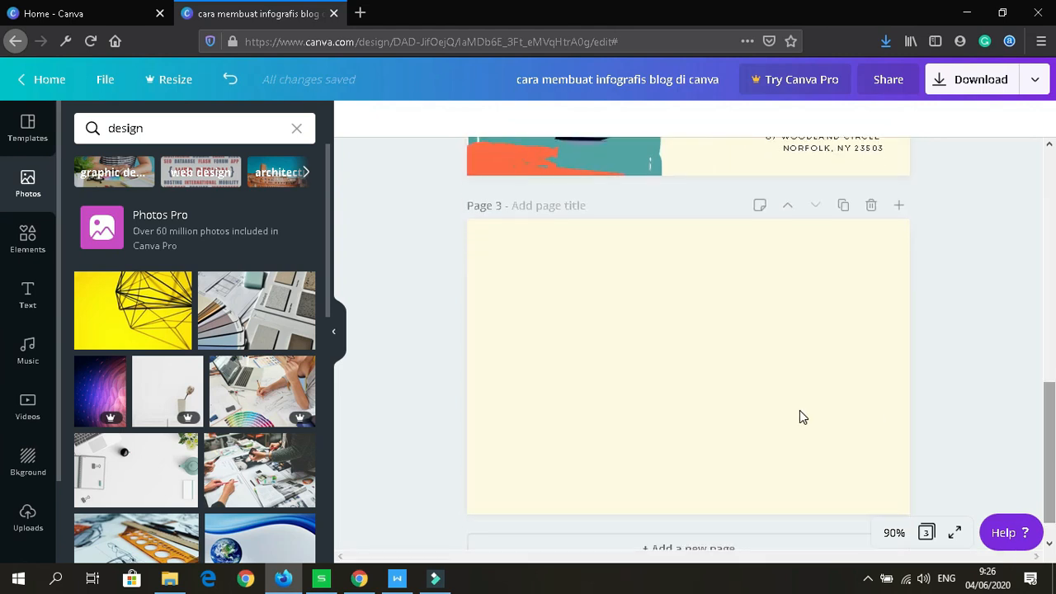
Step: Add a heading reading 'keunggulan canva' to page 3 and move it to the upper left
left_click(580, 322)
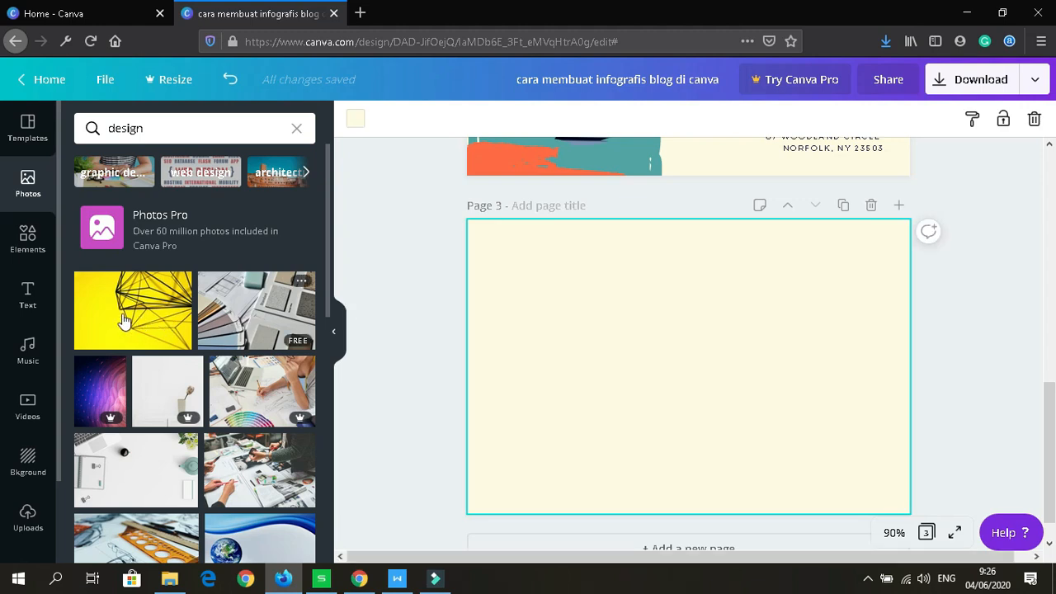
left_click(26, 295)
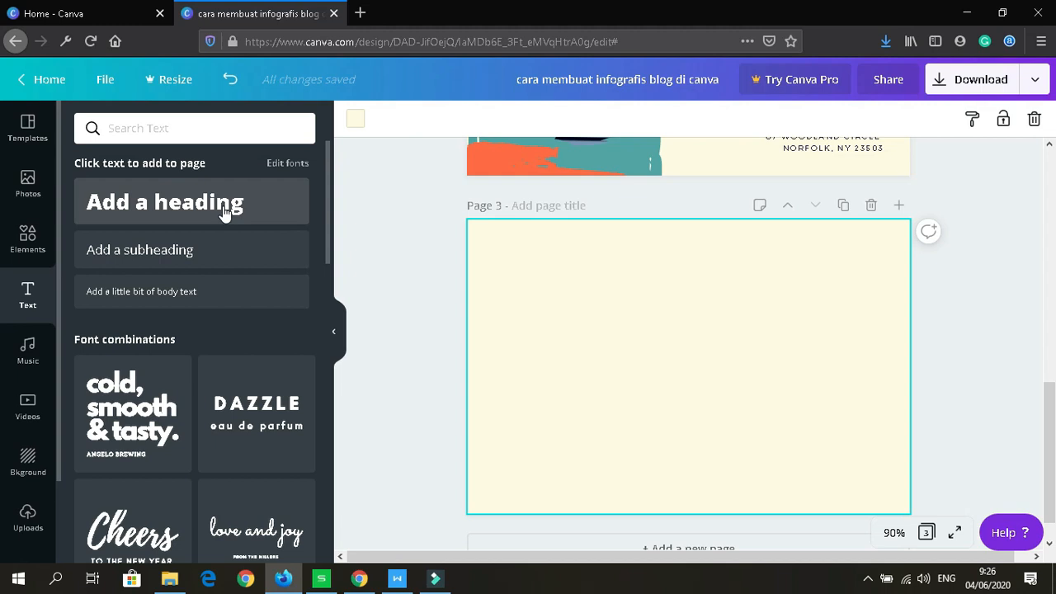
left_click(224, 213)
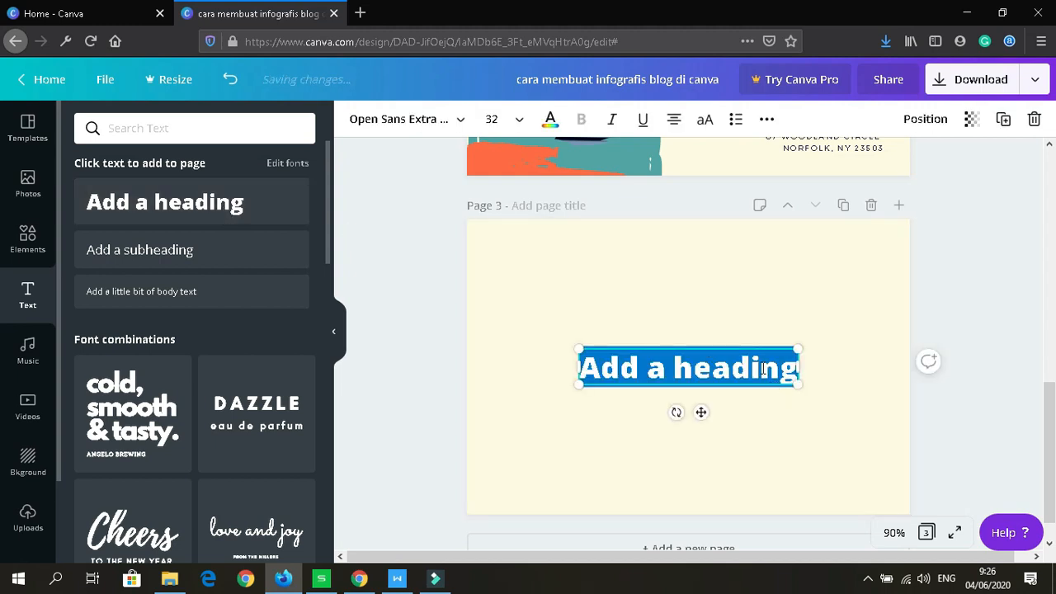
left_click(764, 368)
double_click(764, 368)
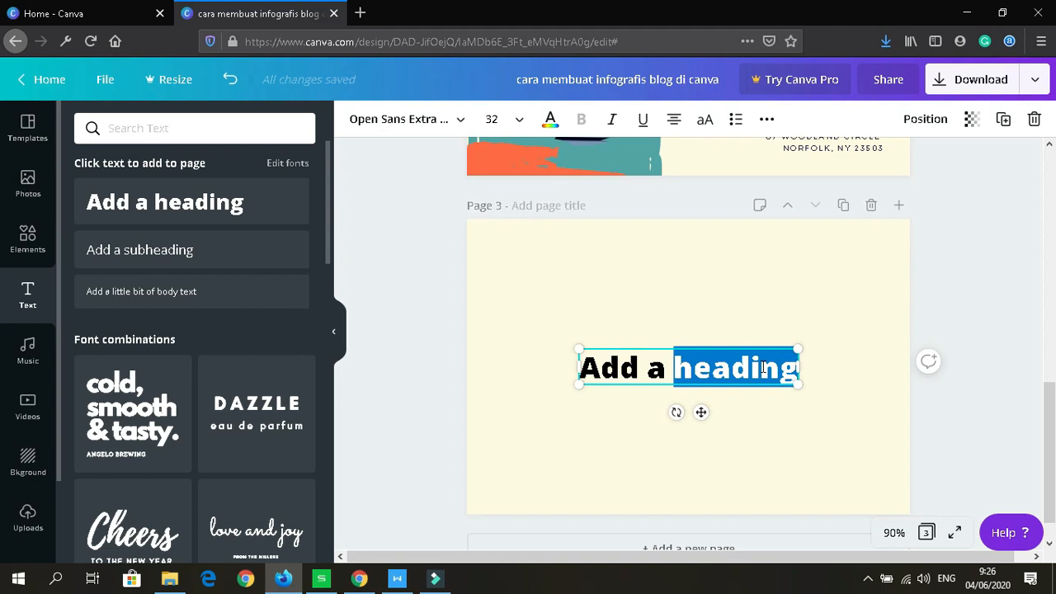
triple_click(764, 368)
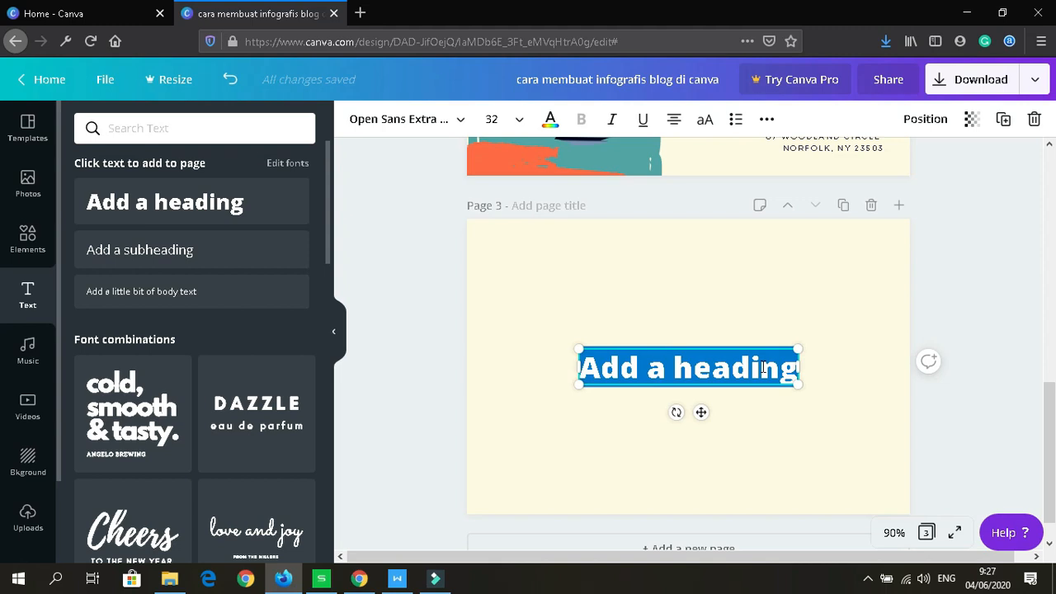
type("keungg")
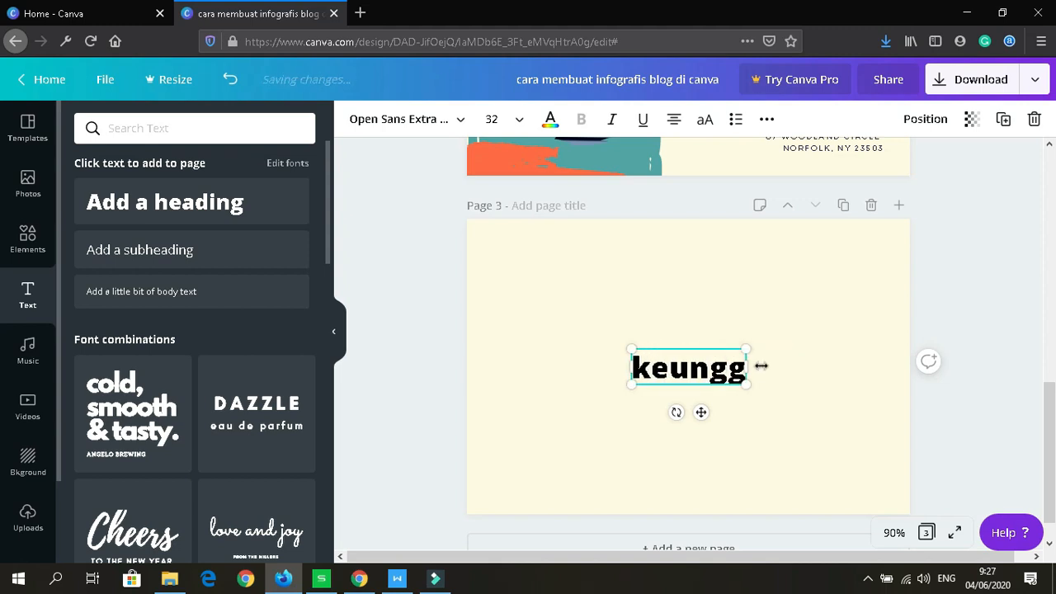
type("ulan")
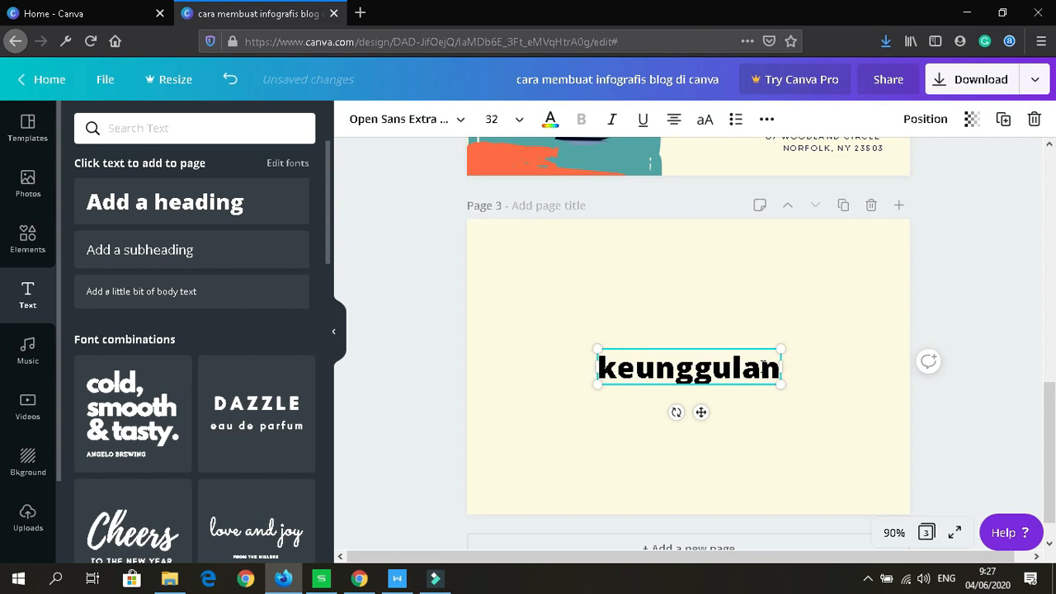
type(" can")
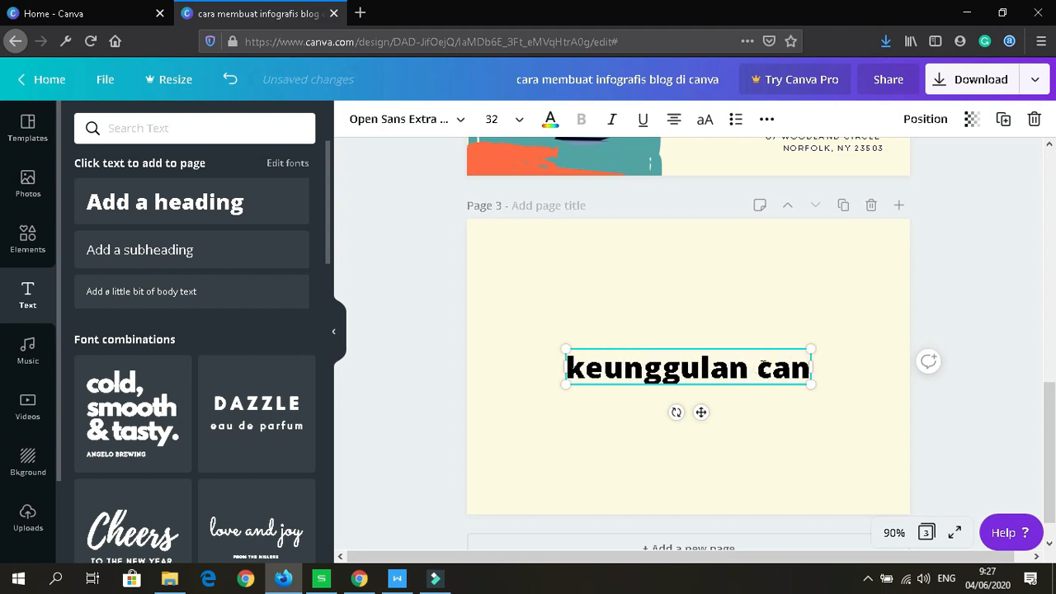
type("va")
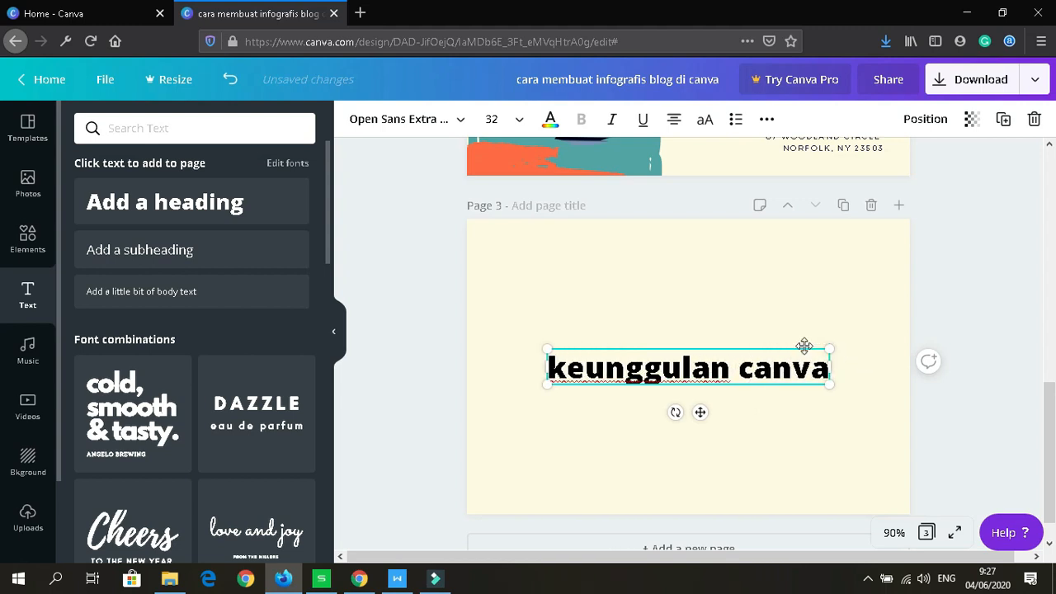
left_click_drag(803, 347, 758, 251)
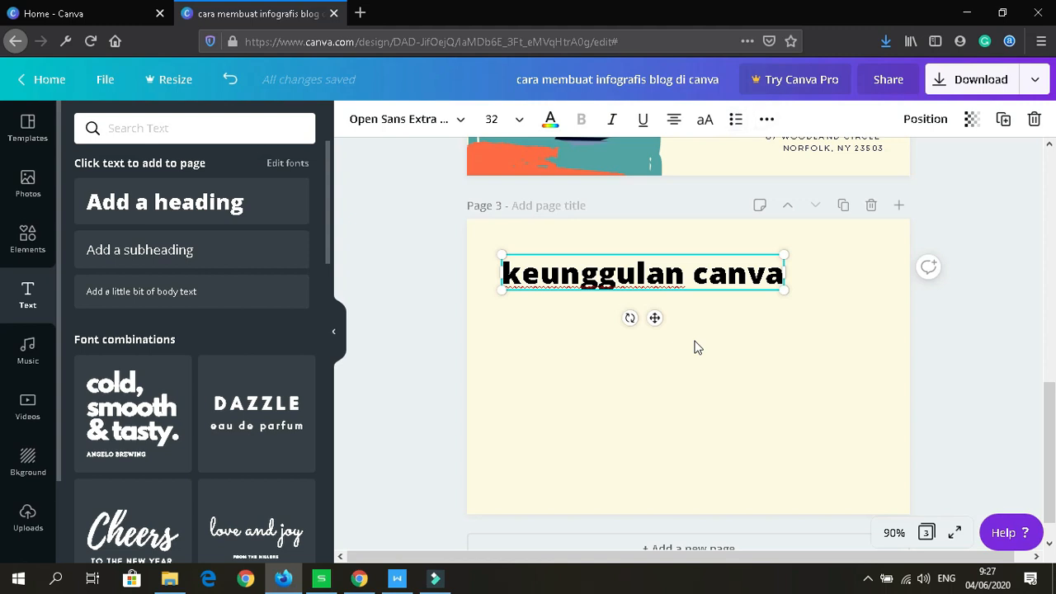
Step: Select the 'keunggulan canva' text box on page 3 and delete it
left_click(673, 266)
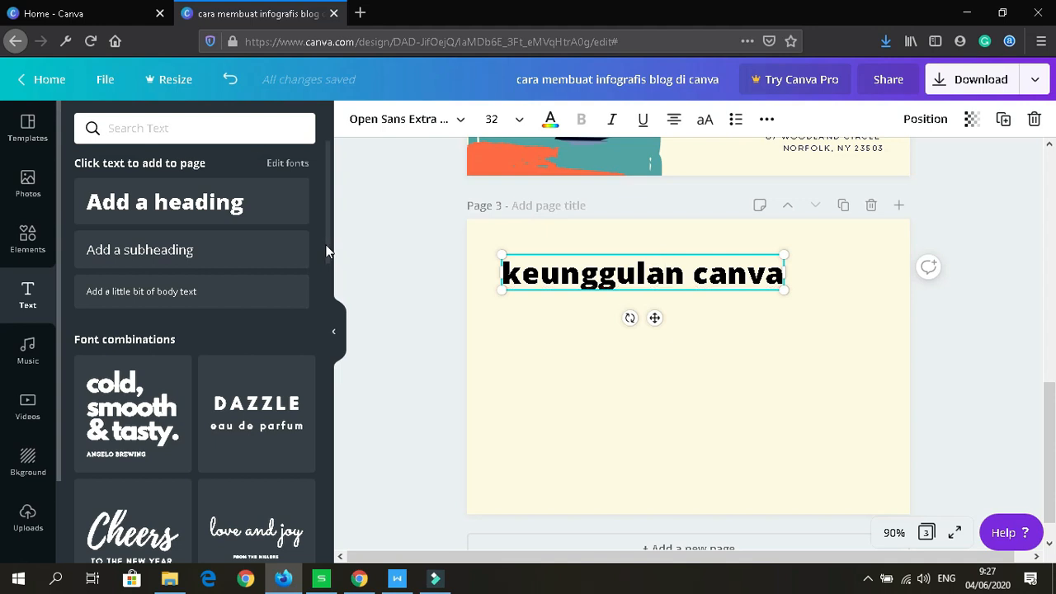
left_click_drag(326, 246, 327, 404)
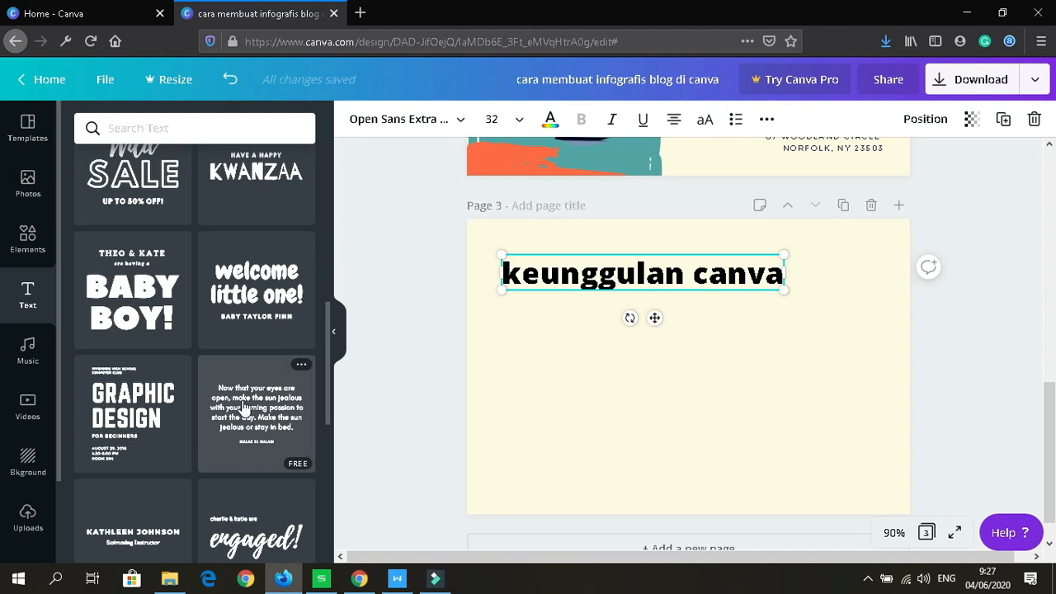
left_click_drag(329, 363, 328, 454)
scroll(326, 463, "down", 3)
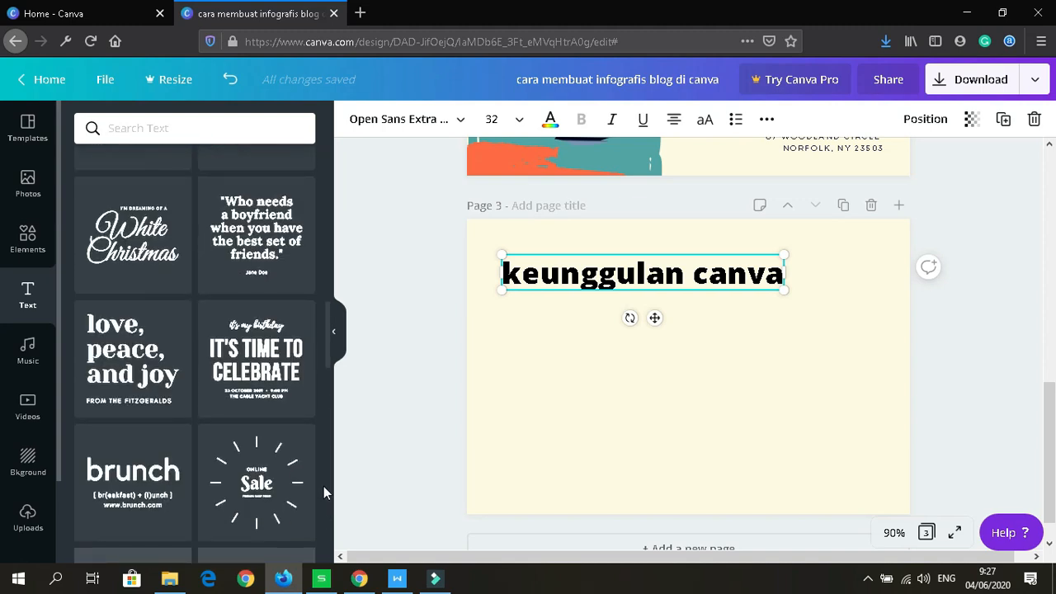
left_click_drag(326, 339, 323, 402)
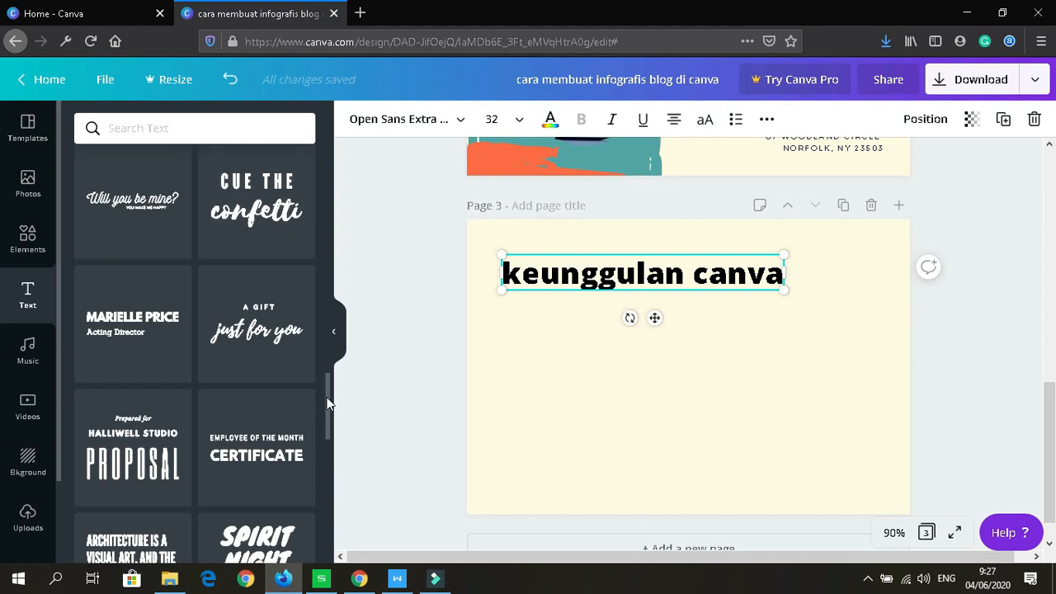
left_click_drag(328, 402, 321, 421)
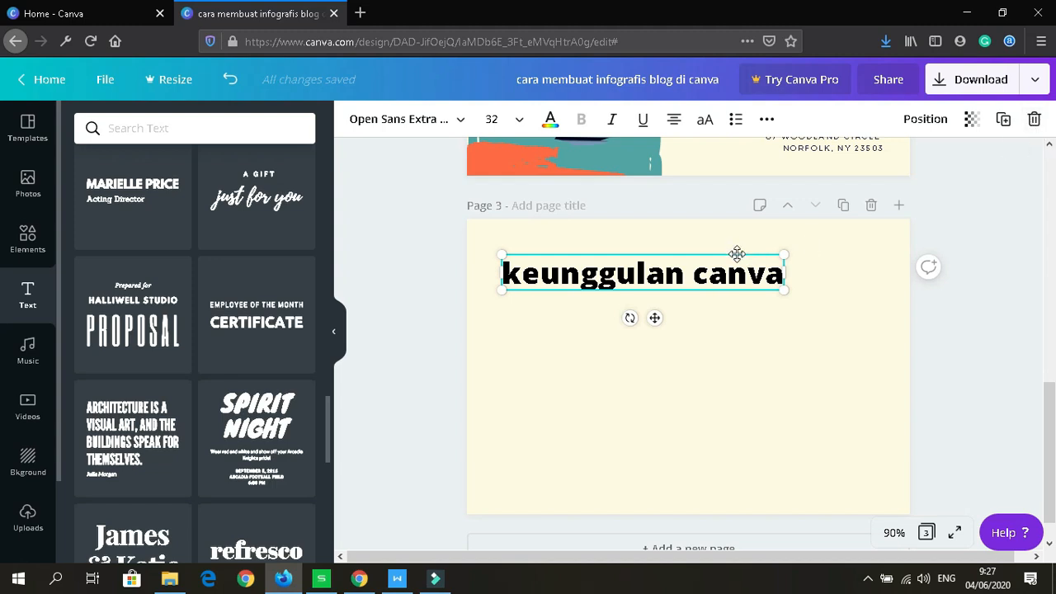
left_click(737, 259)
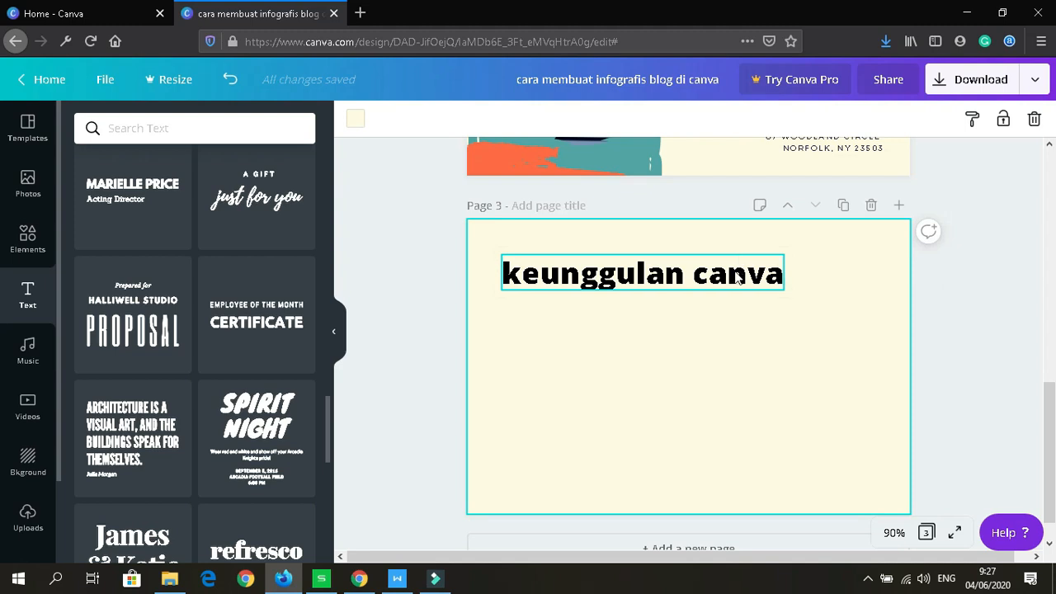
left_click(739, 279)
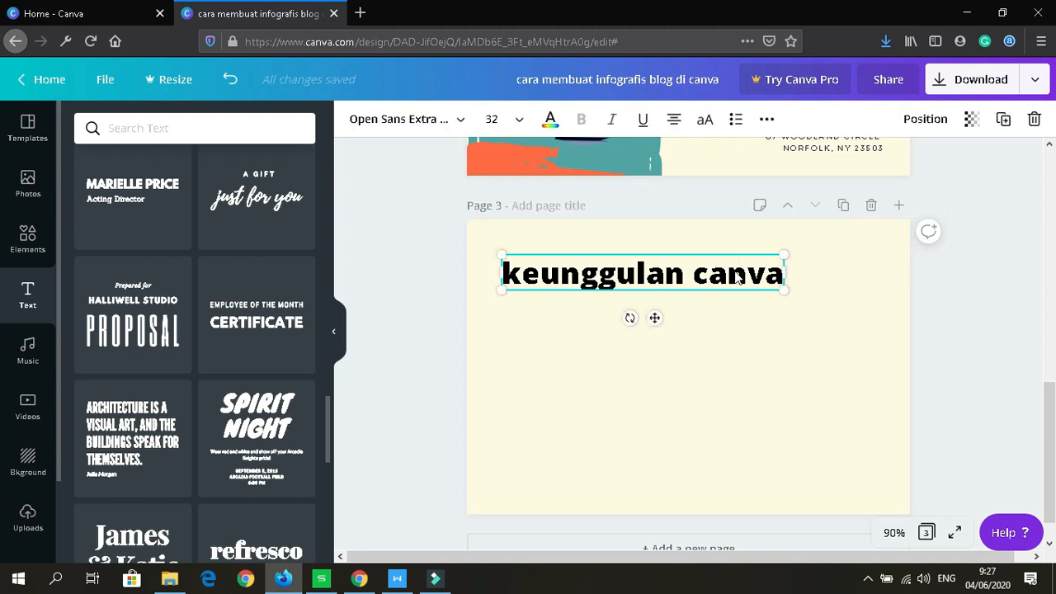
left_click(1036, 120)
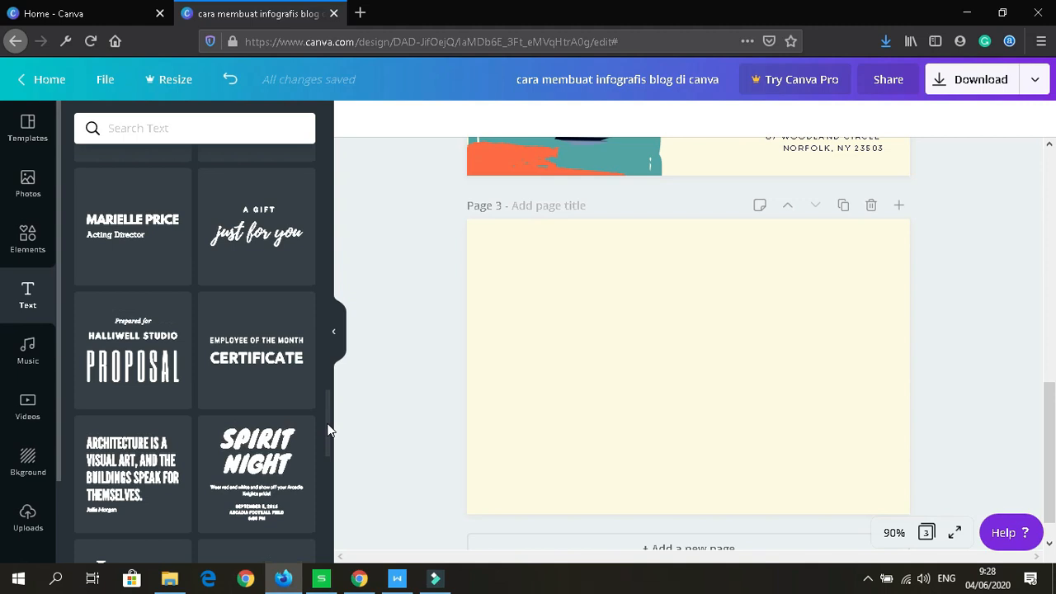
Step: Add the 'A gift just for you' combo to page 3, replacing 'just for you' with 'Keunggulan Canva'
scroll(297, 417, "up", 2)
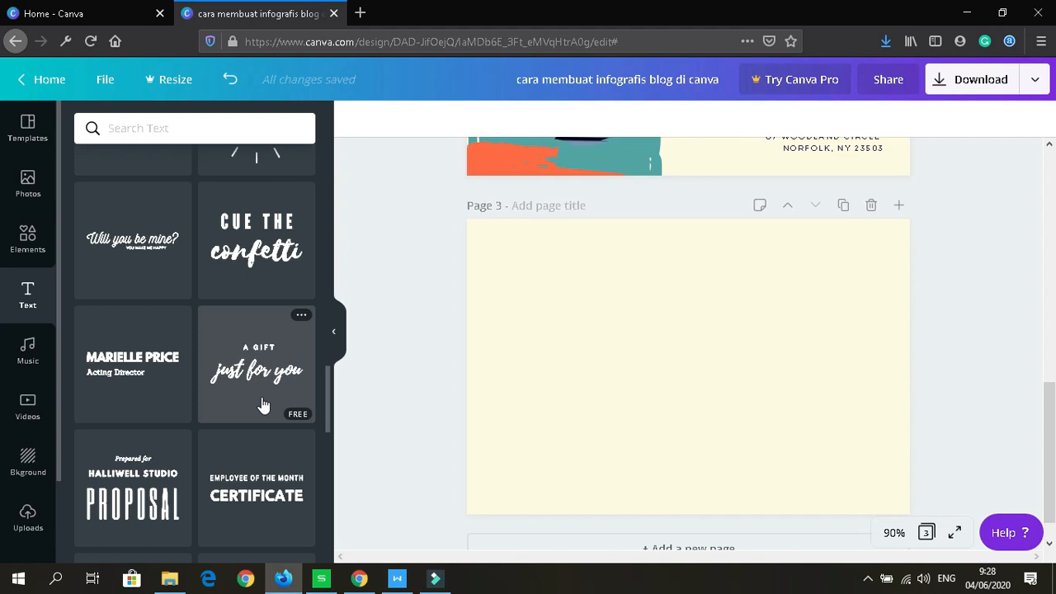
left_click(262, 404)
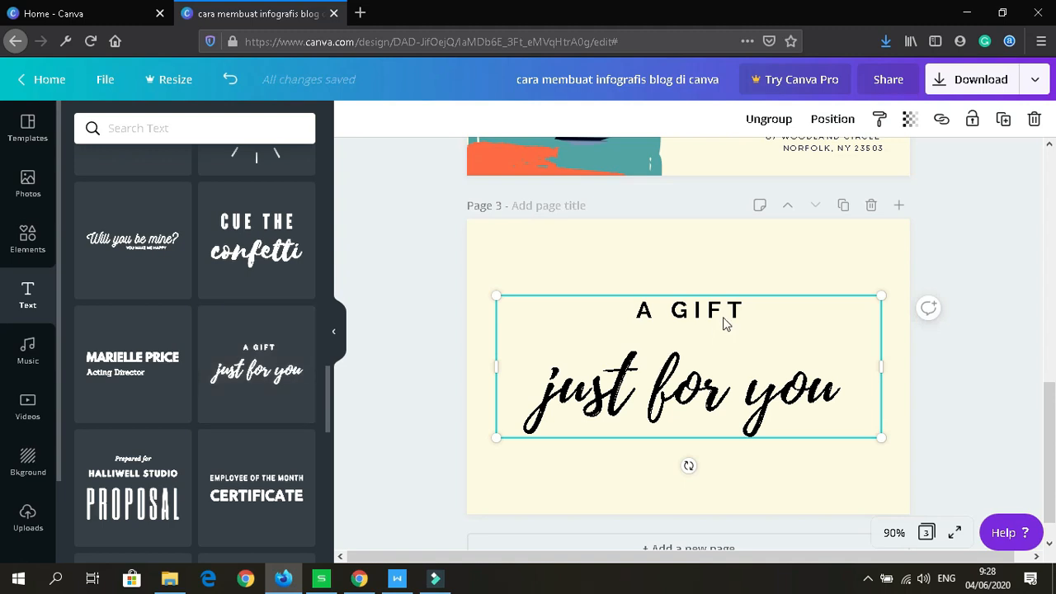
left_click(689, 391)
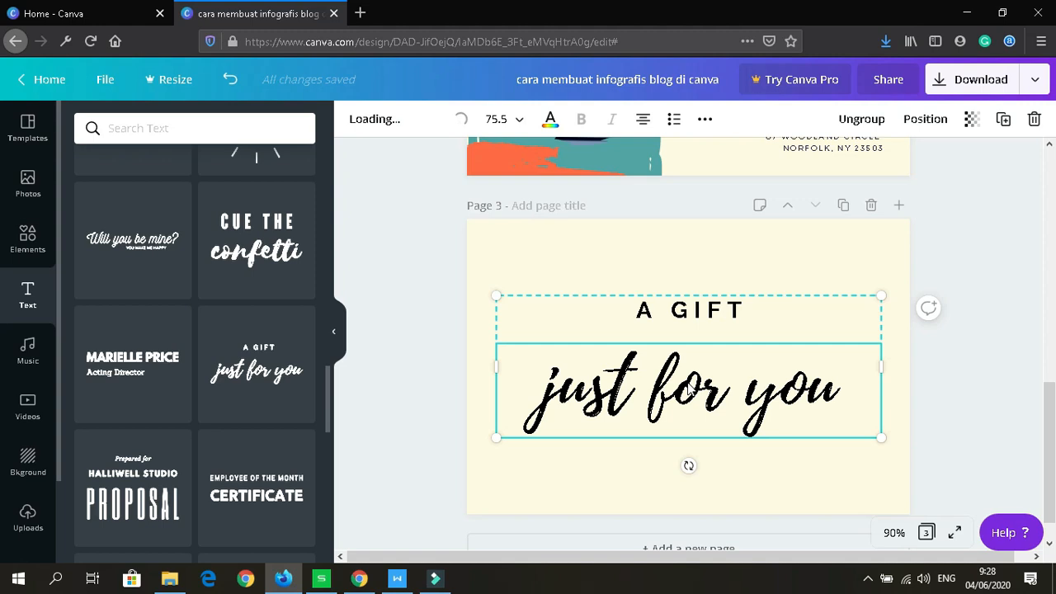
double_click(690, 386)
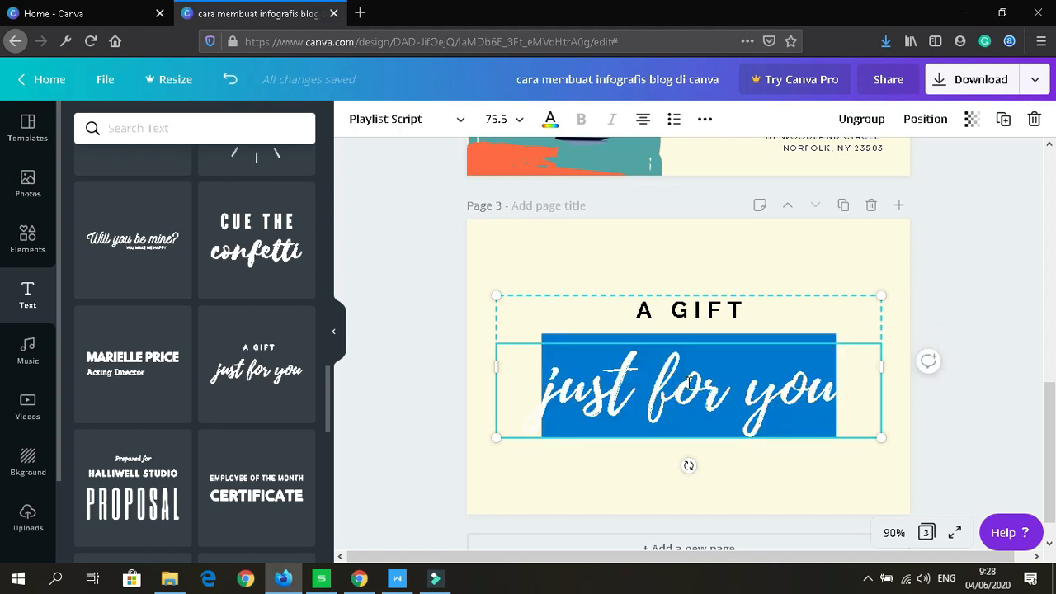
type("keung")
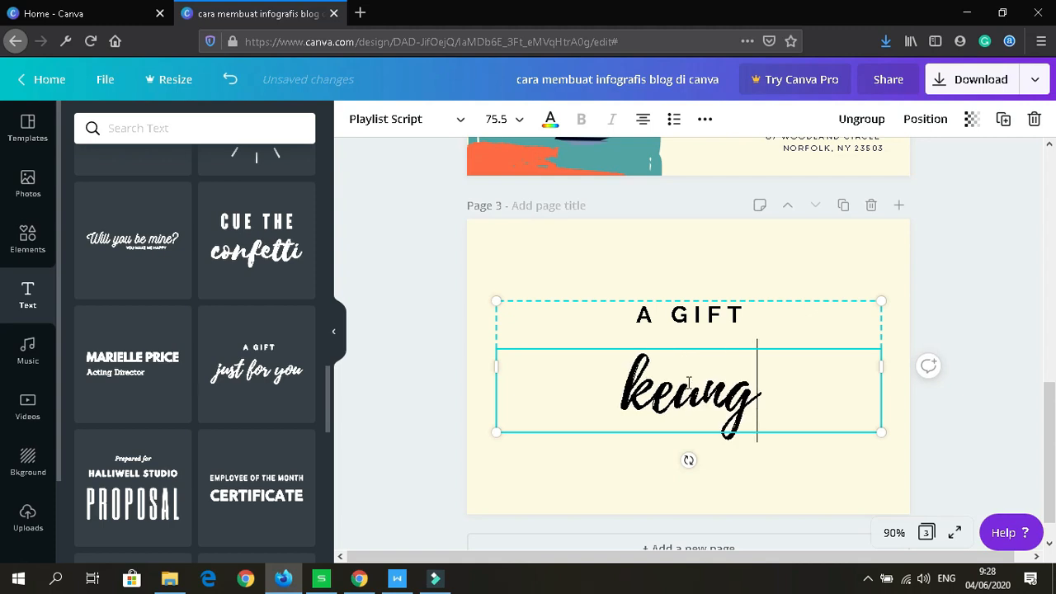
type("gulan ")
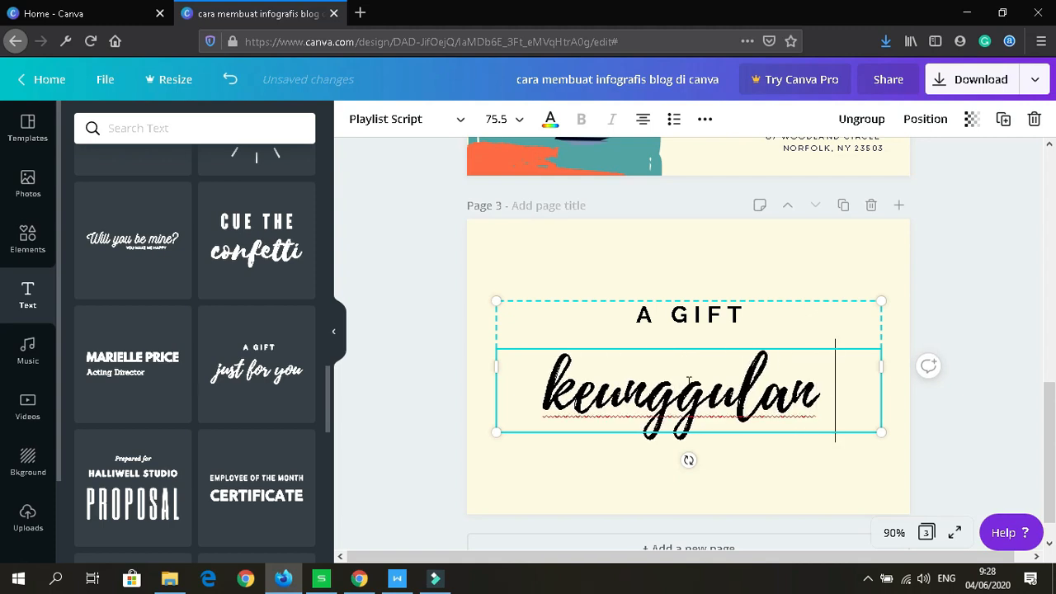
type("Can")
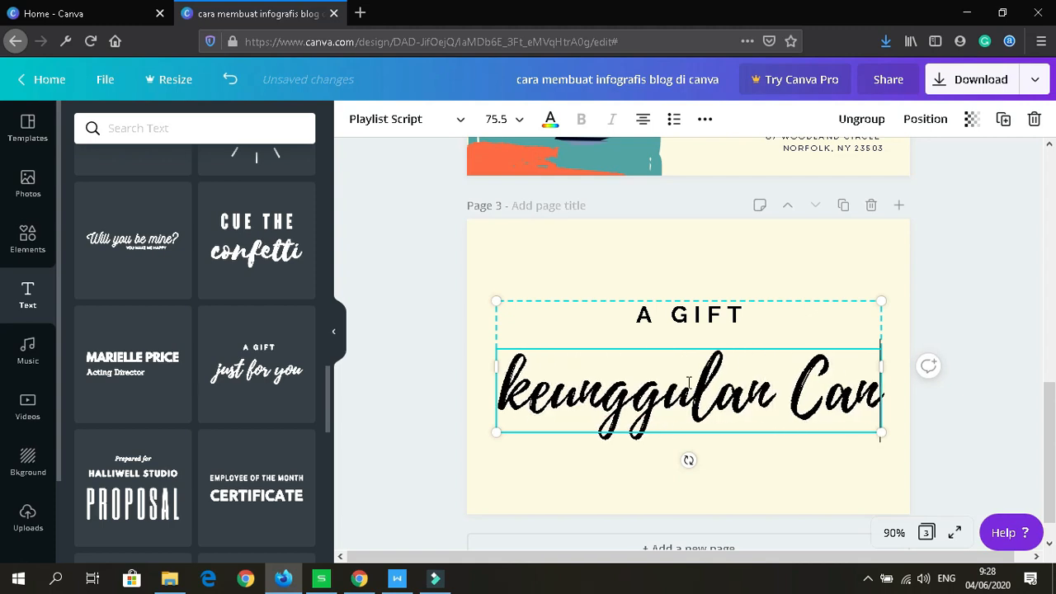
type("va")
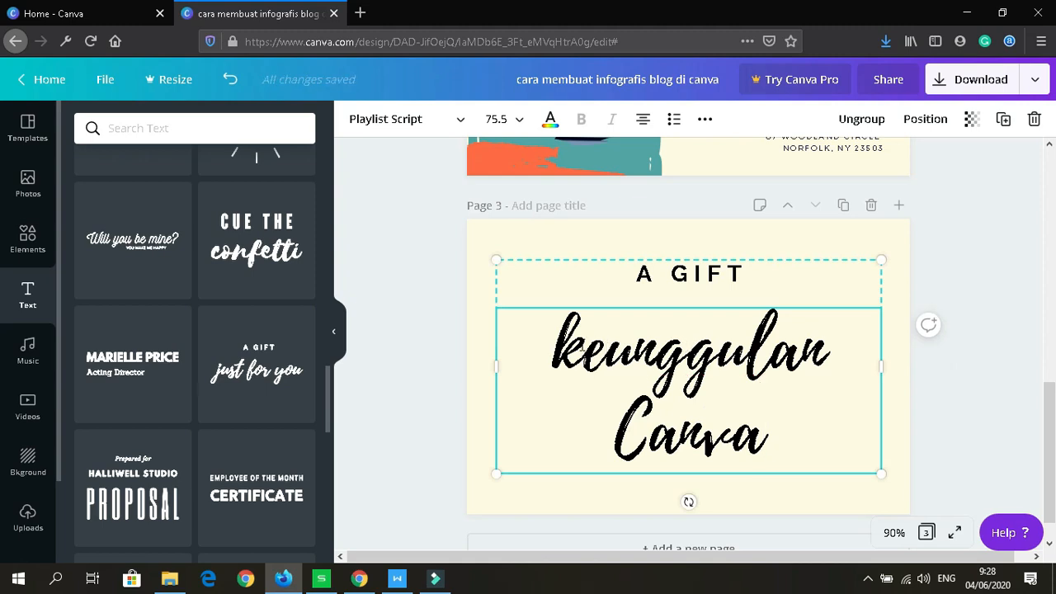
left_click(583, 348)
key("BackSpace")
type("K")
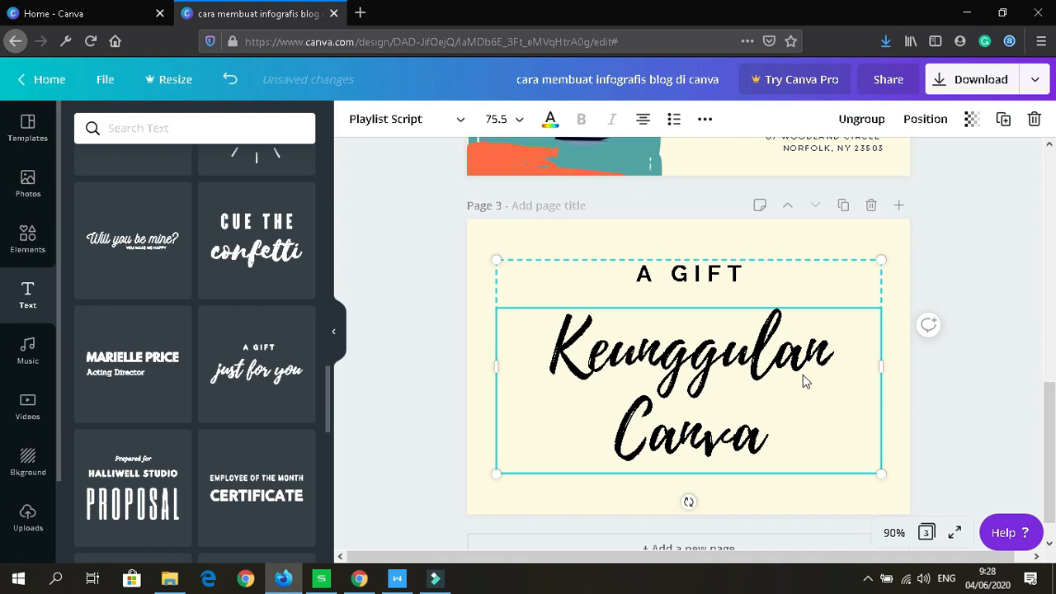
key("Escape")
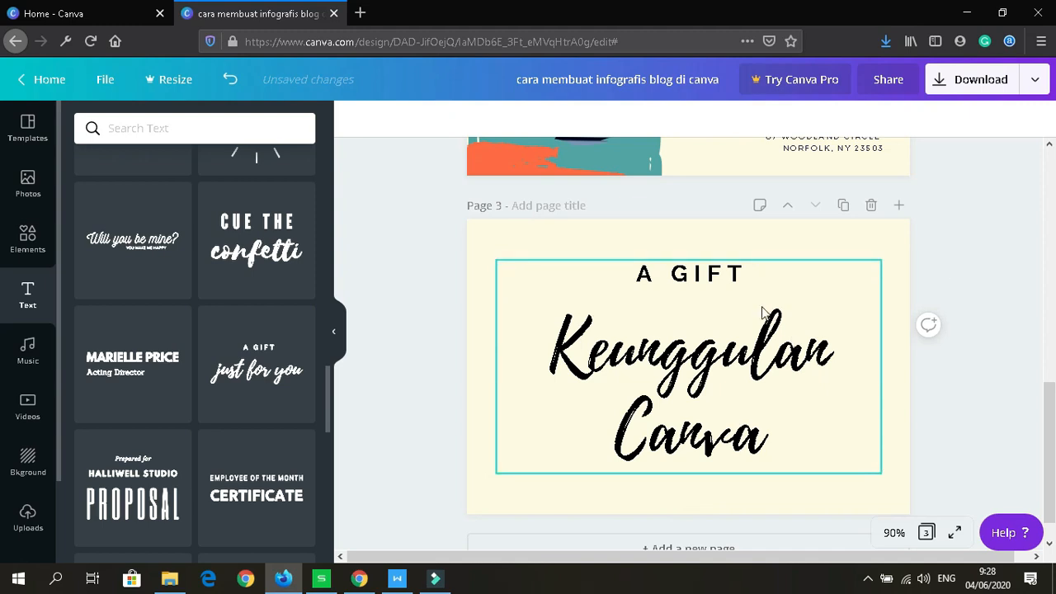
Step: Ungroup the text combo and delete only the 'A GIFT' line
left_click(724, 276)
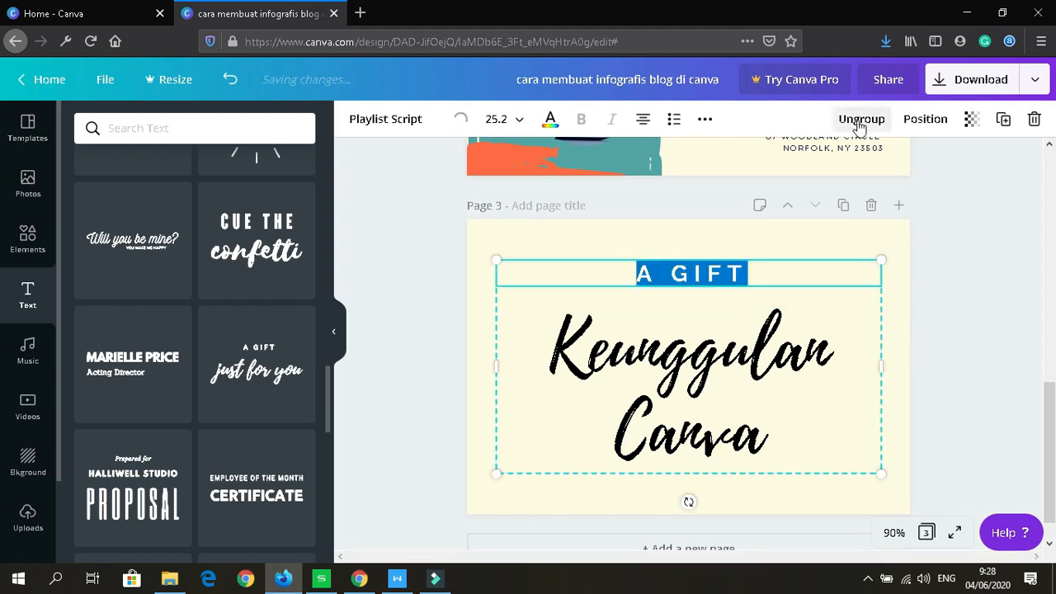
left_click(859, 120)
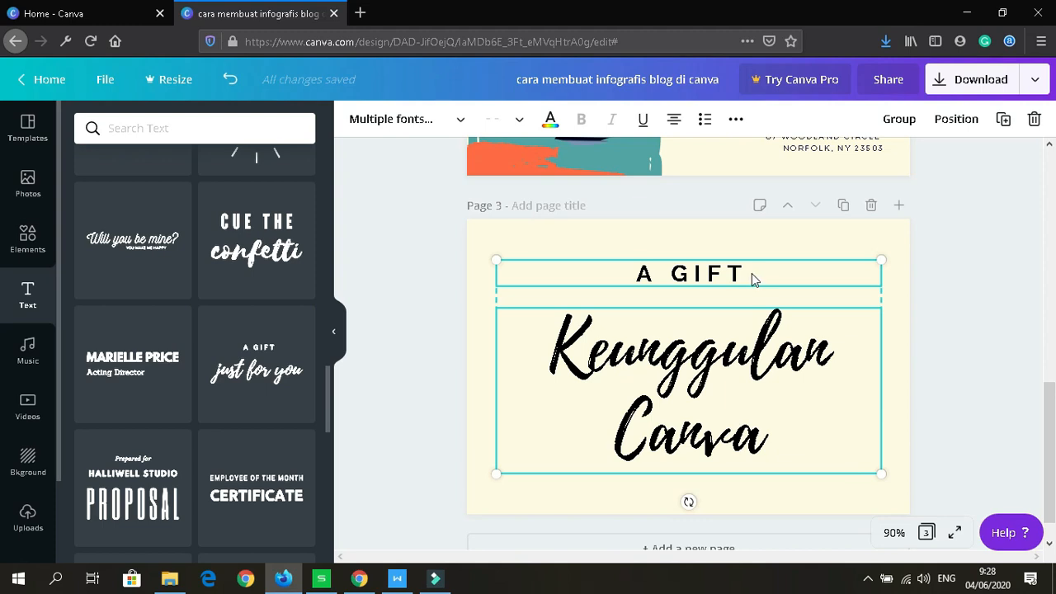
left_click(1035, 121)
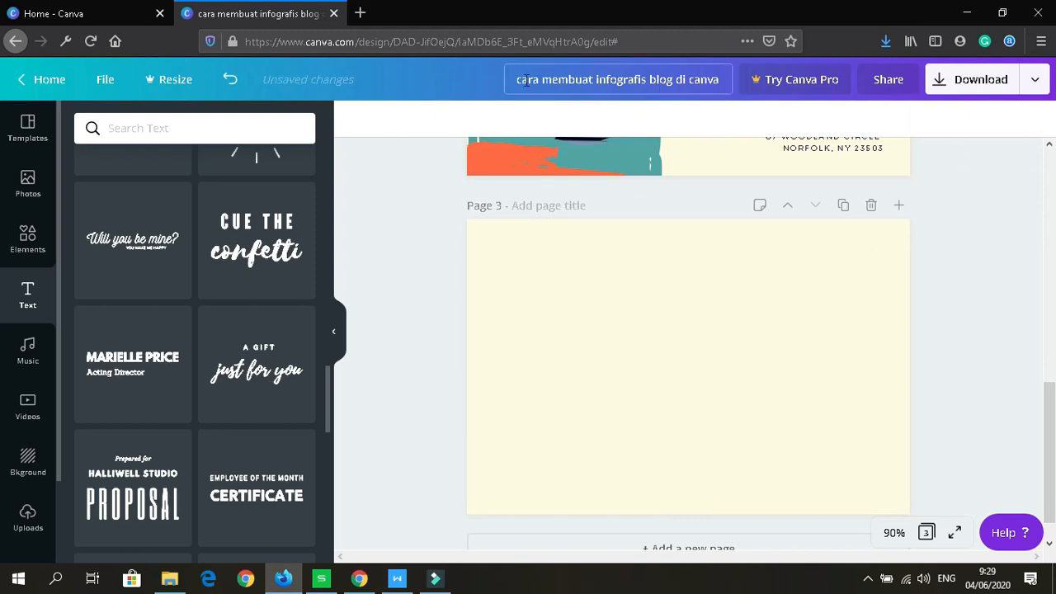
left_click(231, 80)
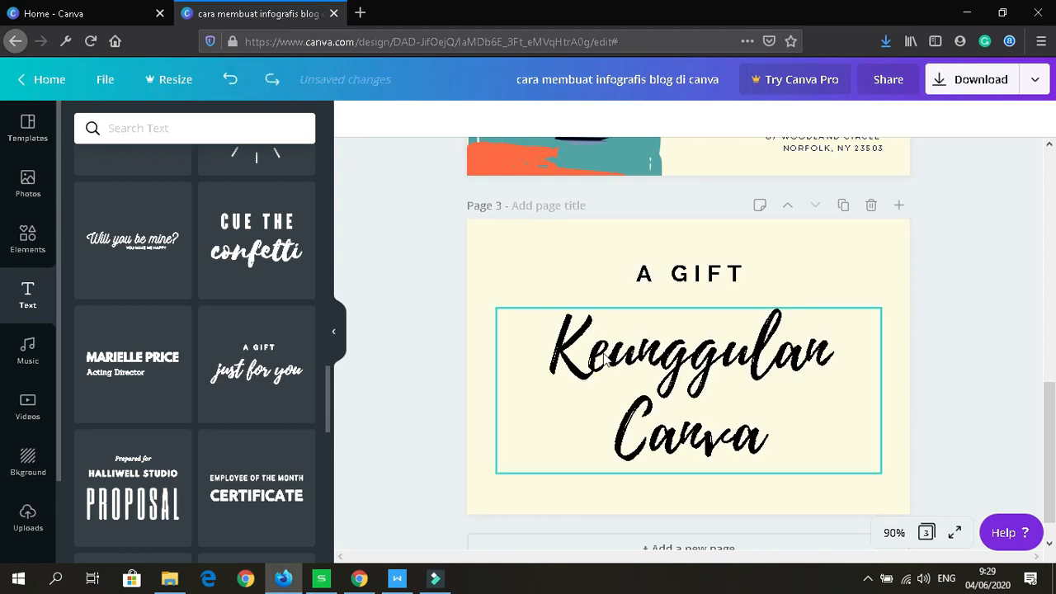
left_click(743, 277)
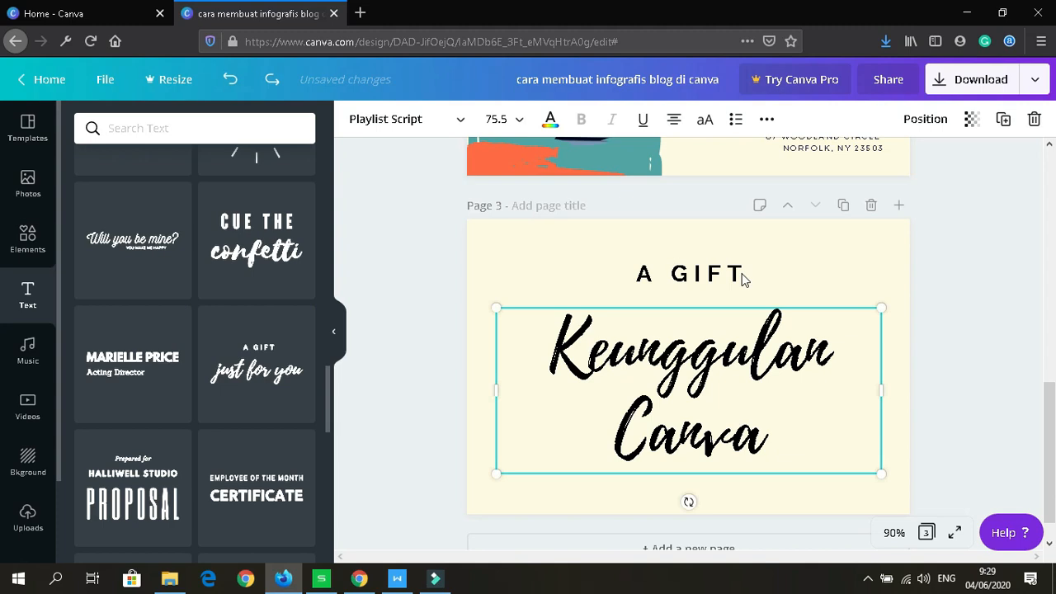
left_click(729, 273)
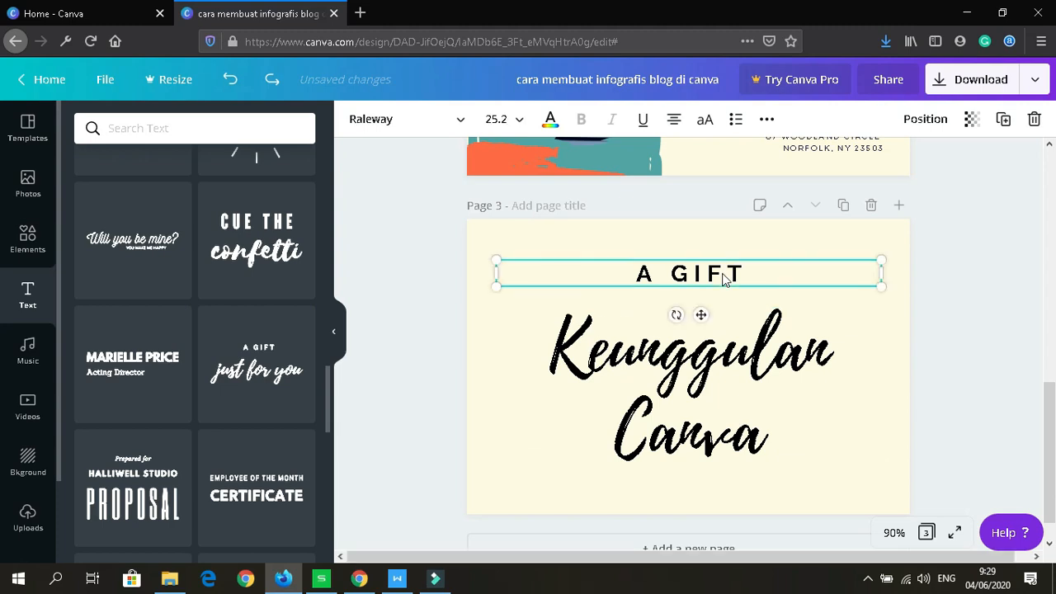
left_click(1035, 121)
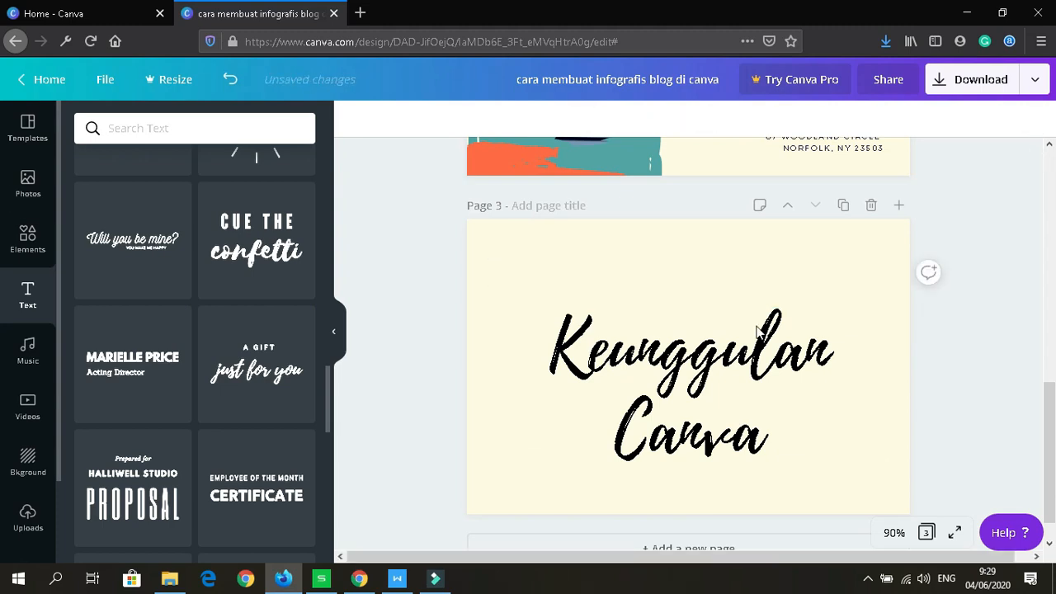
Step: Move the 'Keunggulan Canva' heading up near the top centre of page 3
left_click(702, 360)
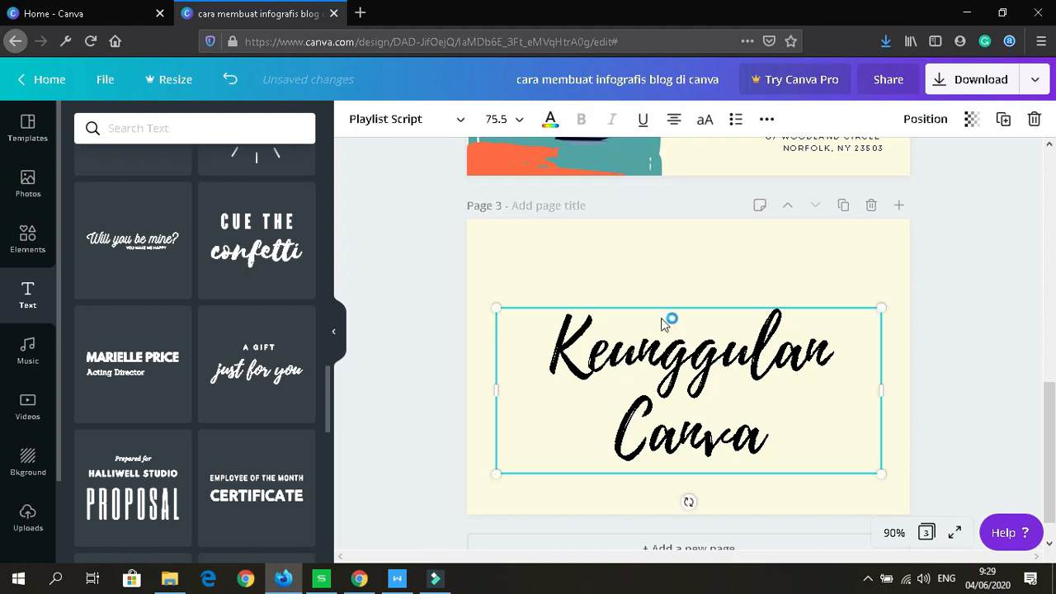
left_click_drag(707, 368, 633, 293)
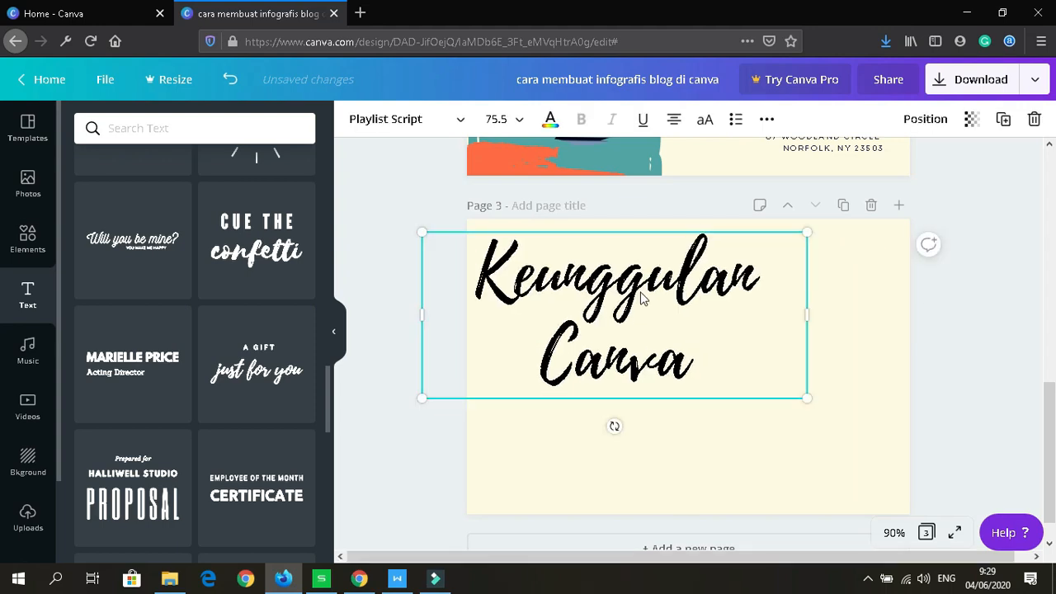
left_click_drag(720, 294, 657, 297)
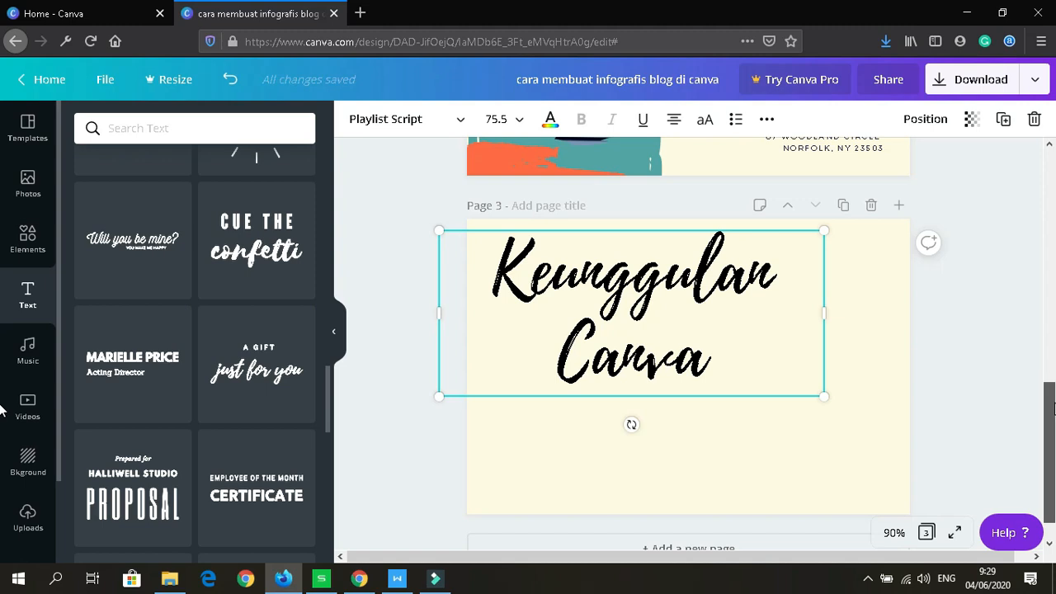
Step: Deselect the heading and show the Music tracks in the side panel
key("Escape")
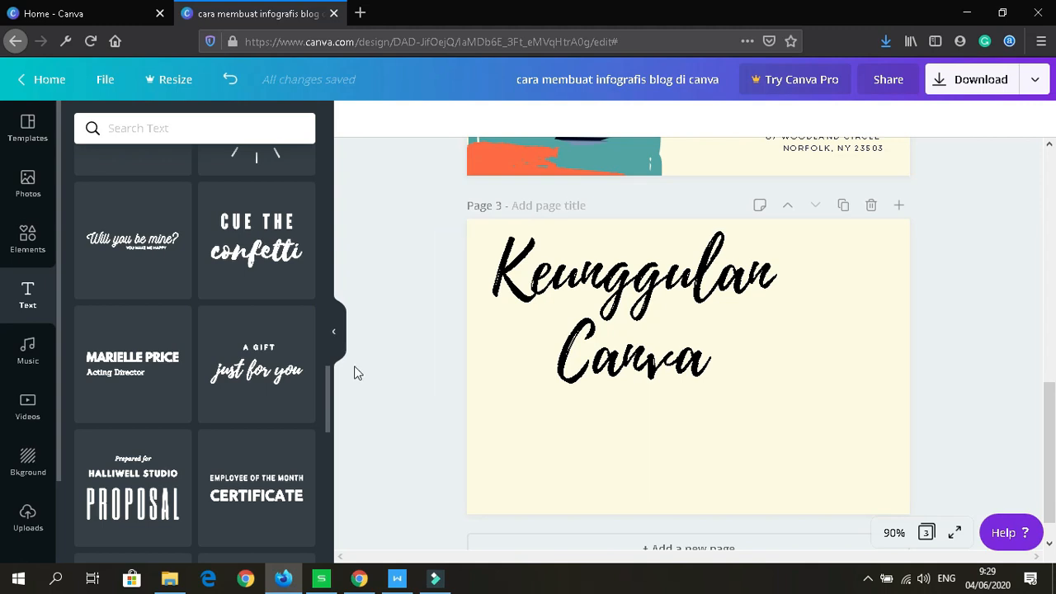
left_click_drag(327, 380, 330, 398)
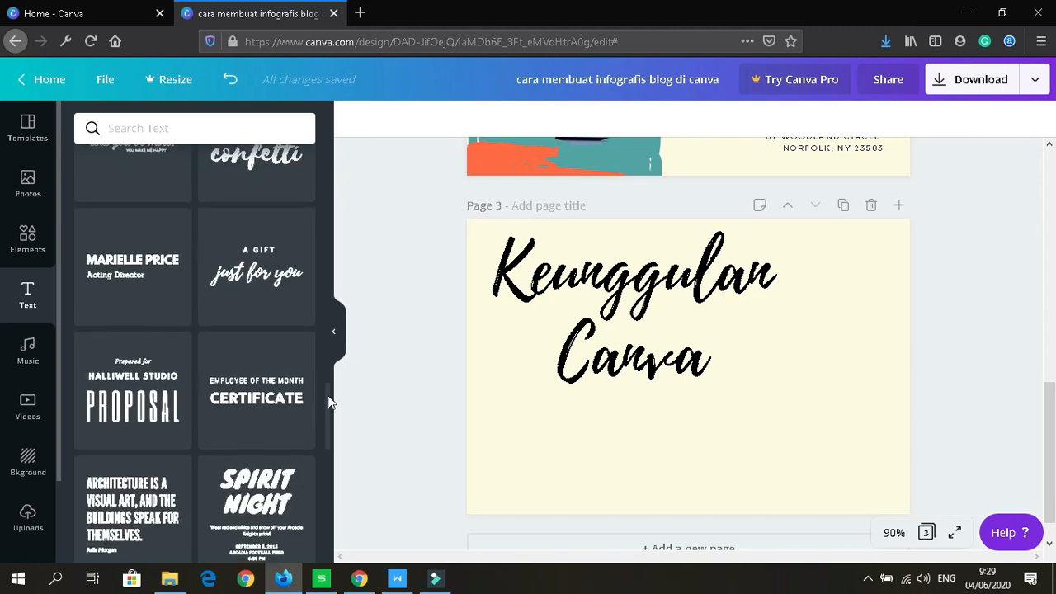
left_click(27, 353)
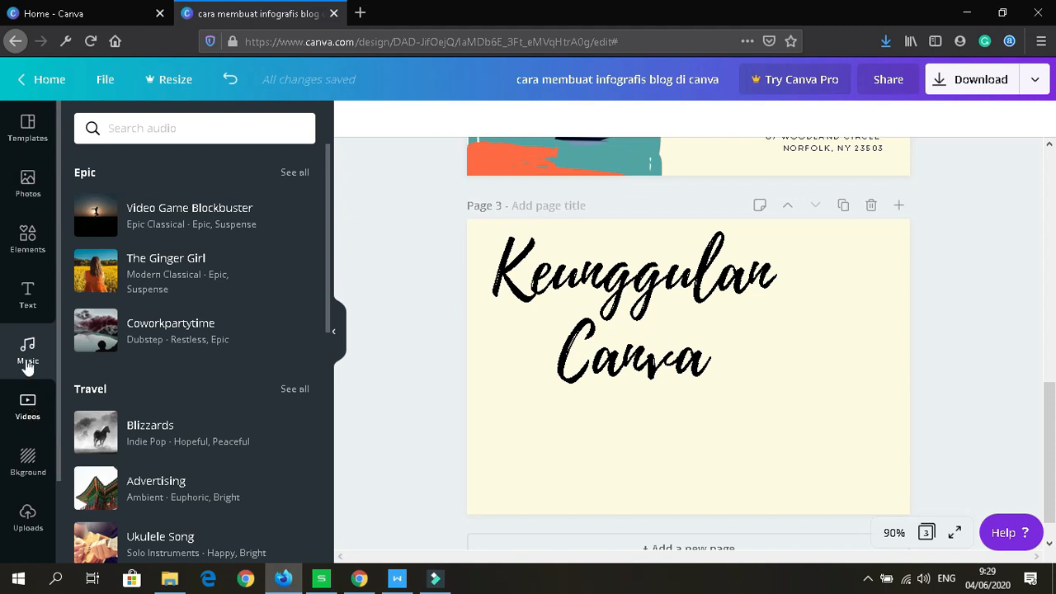
Step: Look through the video library, then browse the photo and texture backgrounds
left_click(26, 423)
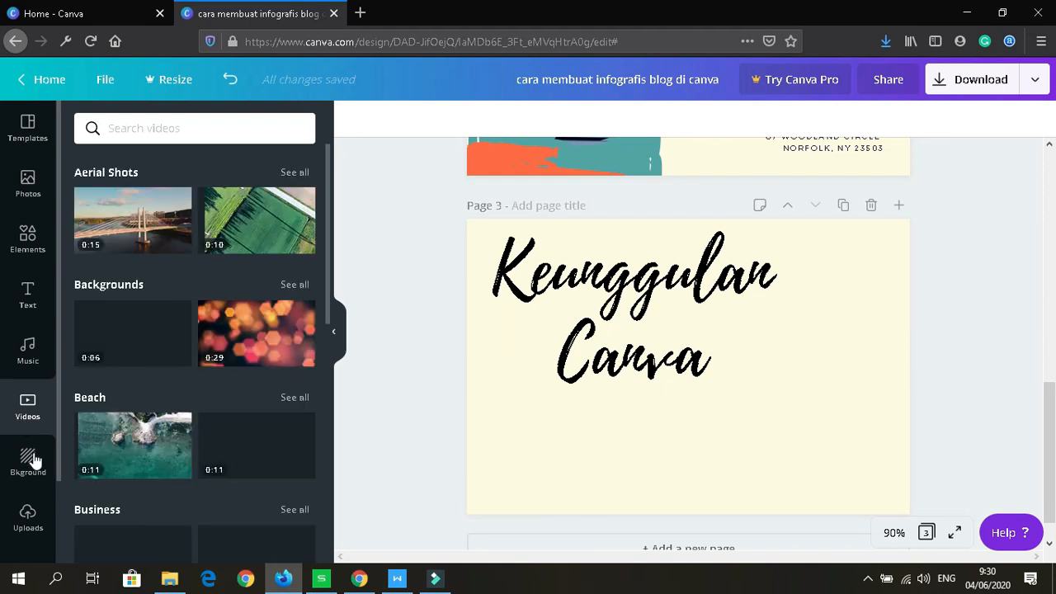
left_click(33, 462)
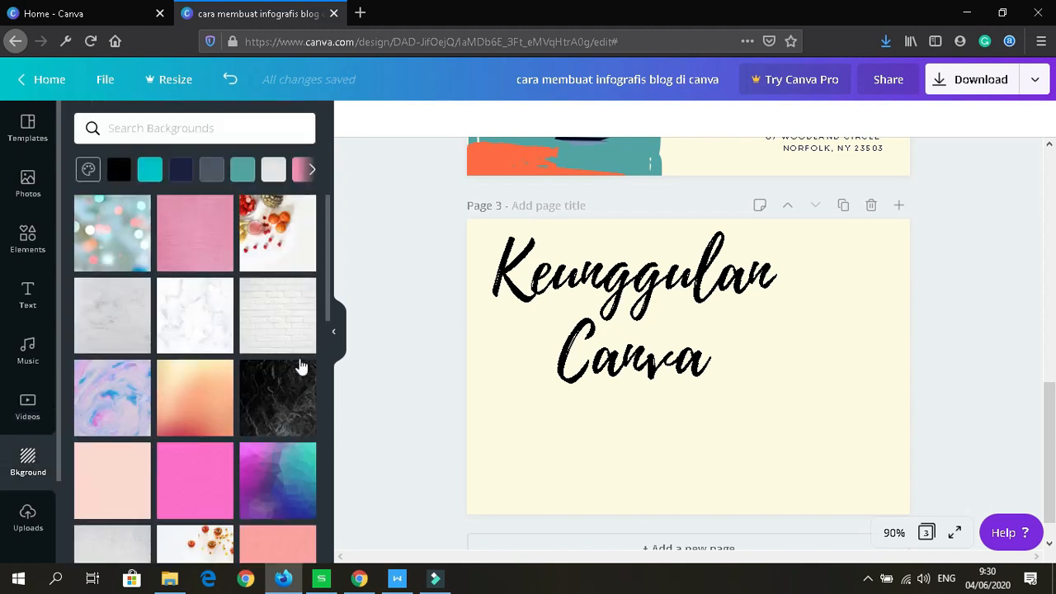
scroll(328, 266, "down", 2)
left_click_drag(328, 266, 318, 454)
scroll(318, 455, "down", 3)
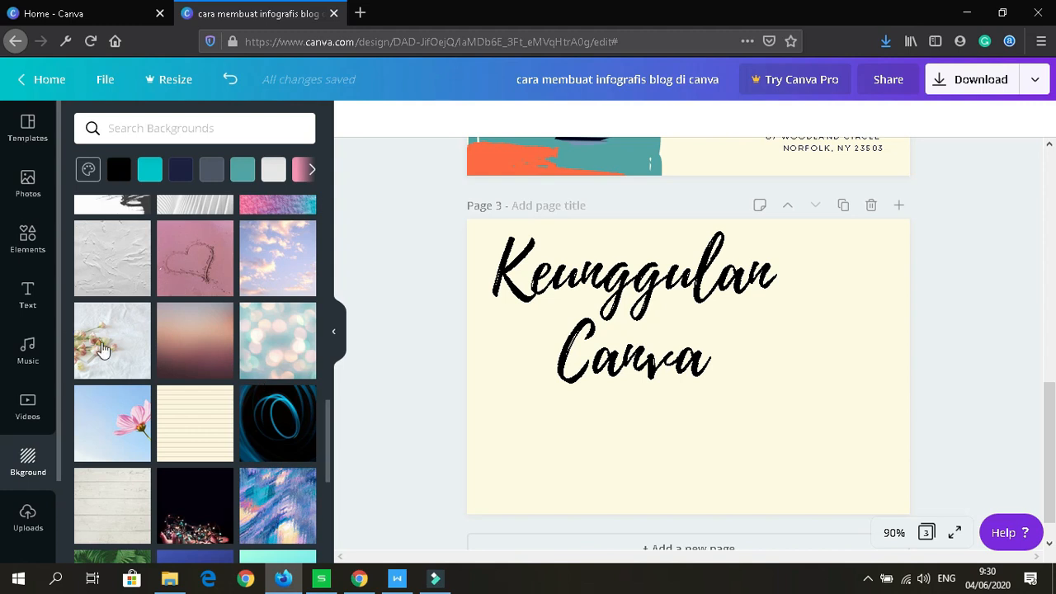
mouse_move(103, 350)
mouse_move(118, 433)
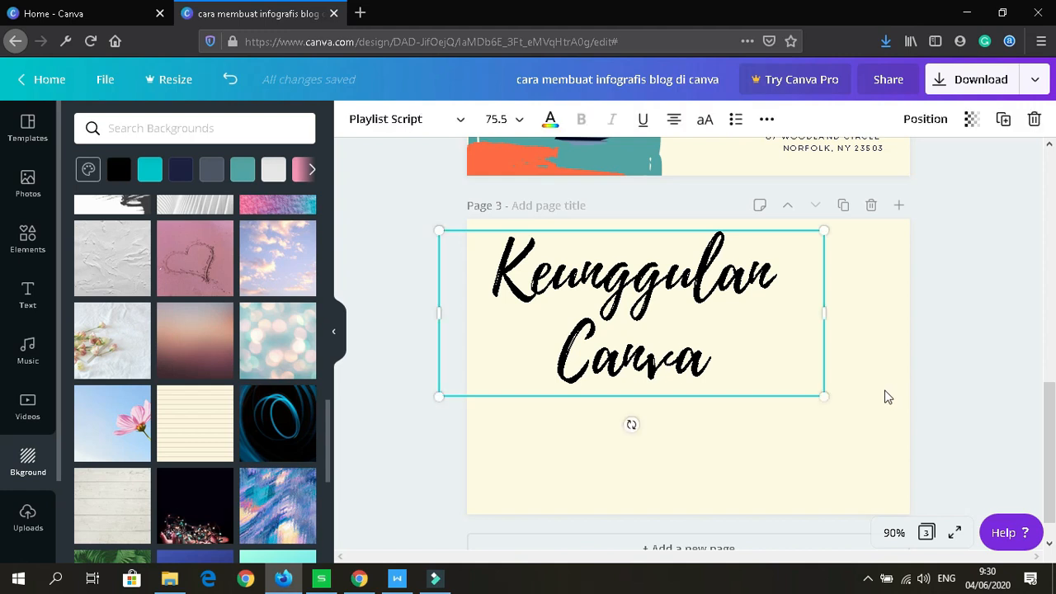
Step: Set page 3's background to the dark fairy-lights photo
left_click(882, 230)
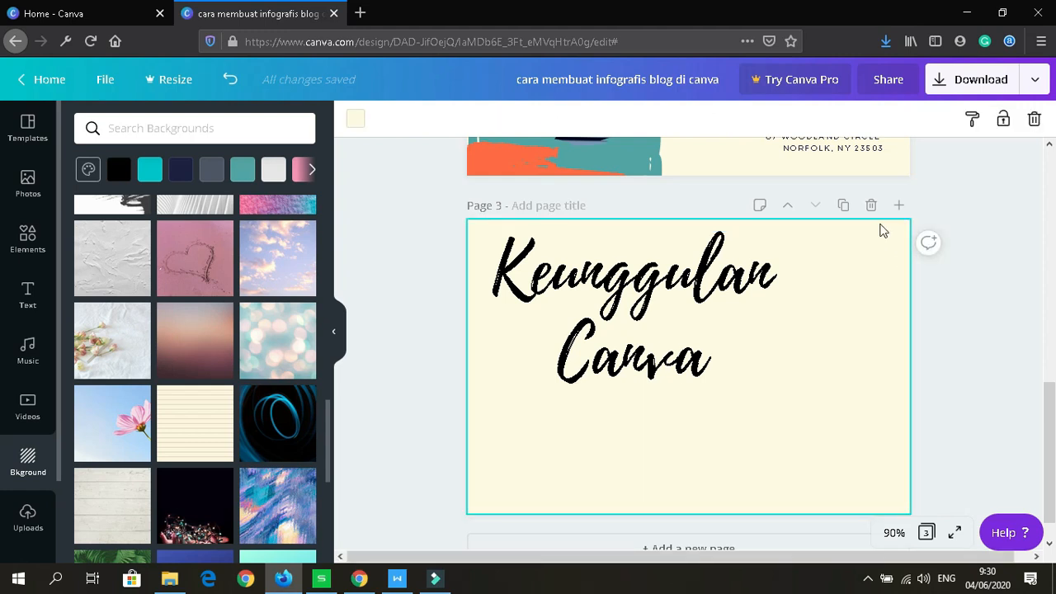
left_click(113, 422)
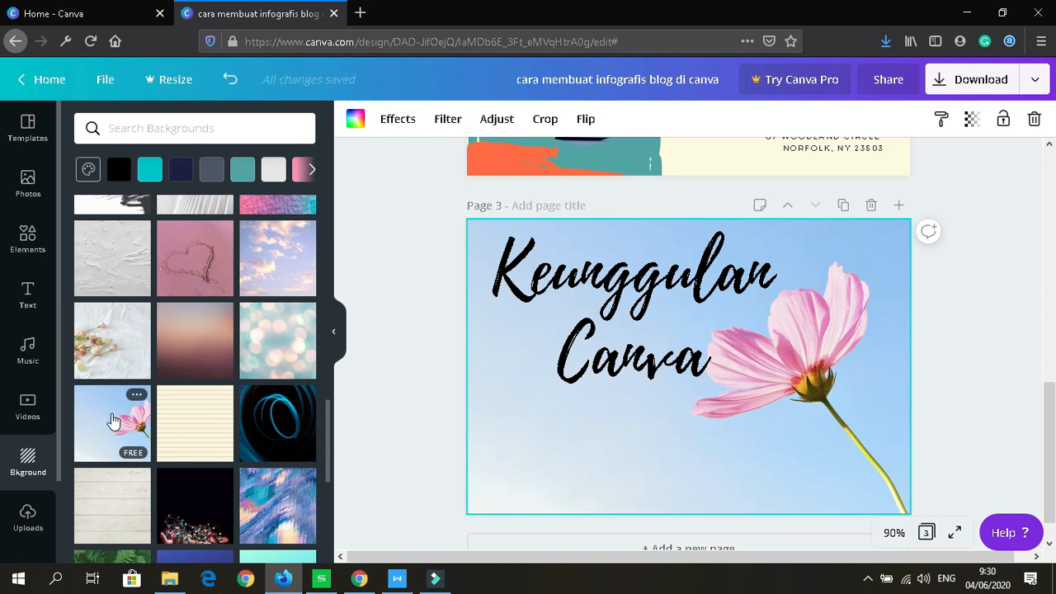
left_click(203, 502)
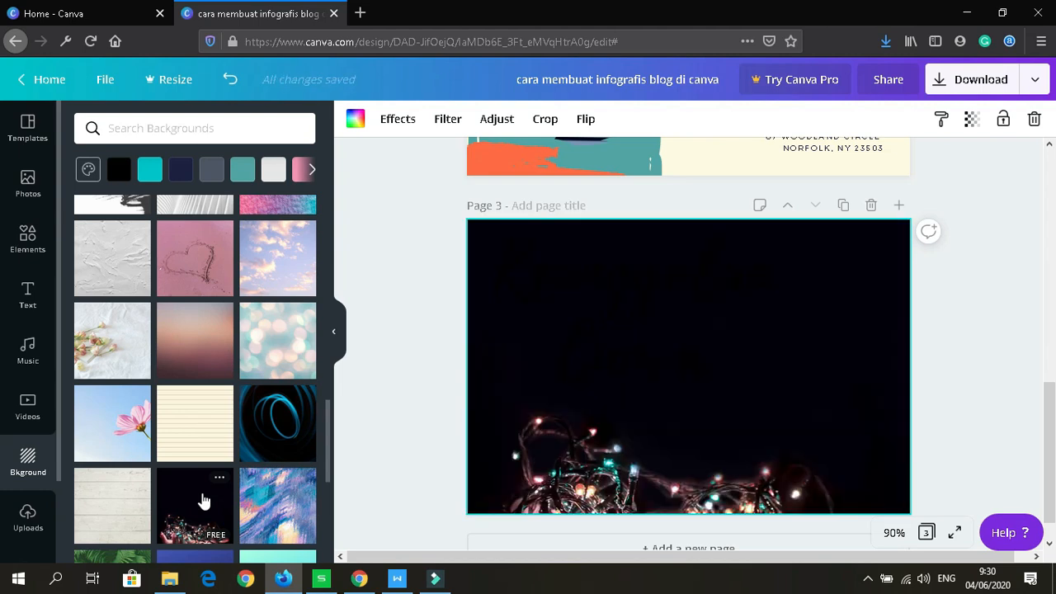
Step: Change the 'Keunggulan Canva' heading's text colour to white
left_click(603, 312)
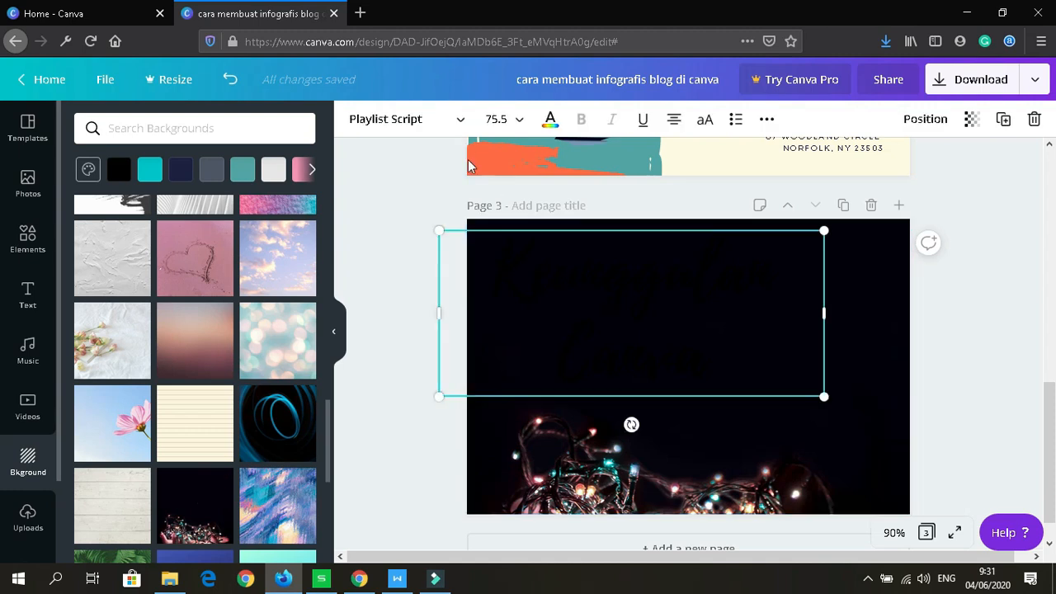
left_click(551, 120)
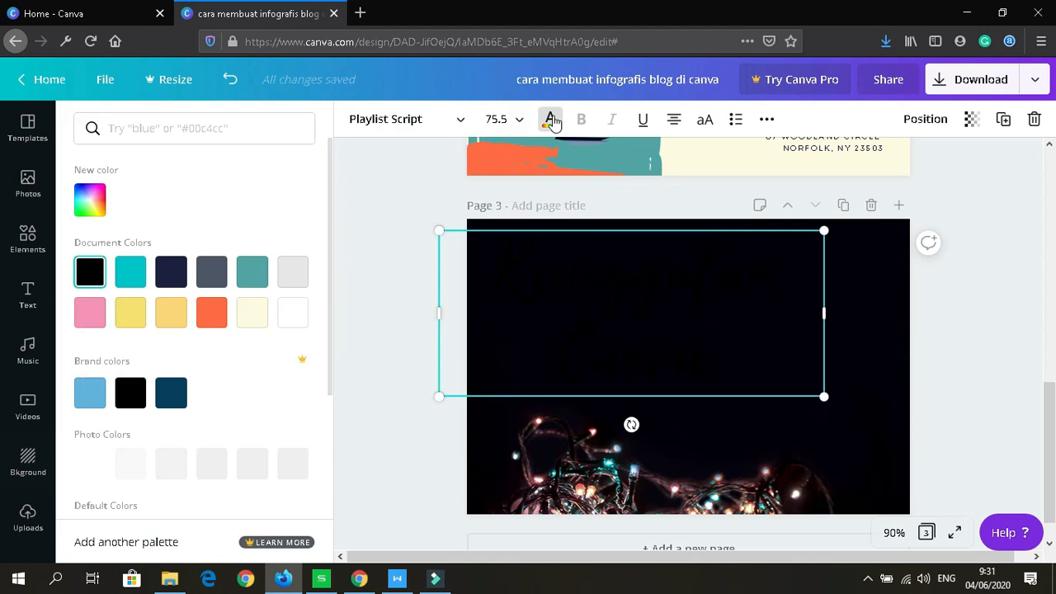
left_click(291, 319)
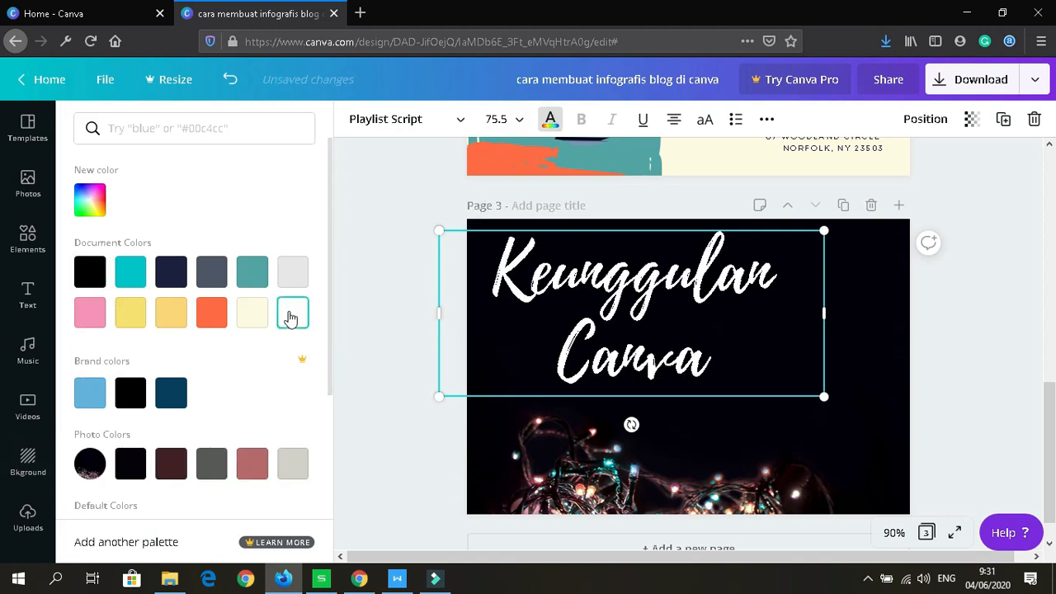
left_click(888, 437)
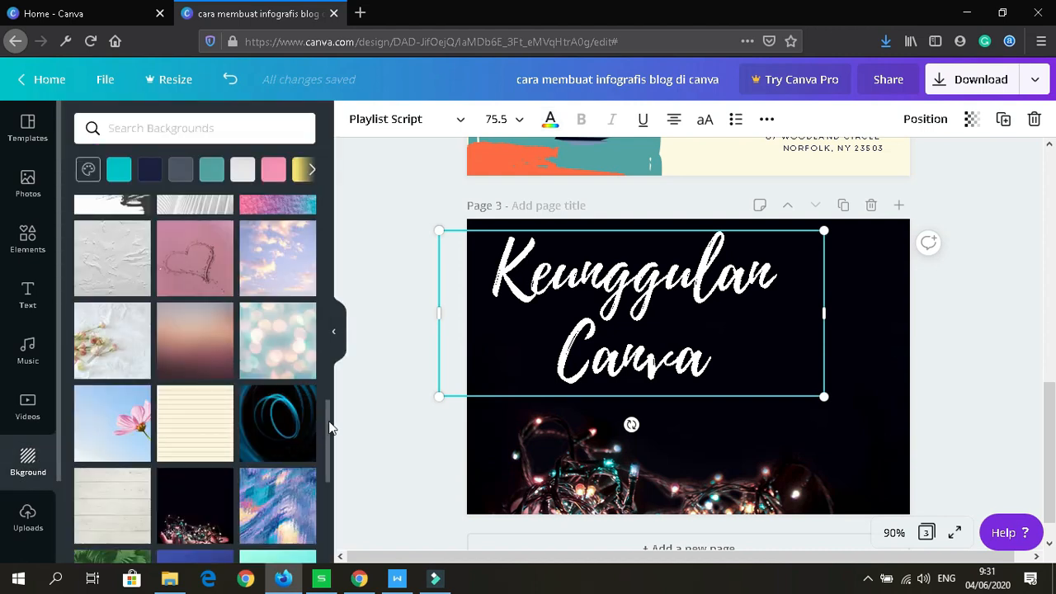
left_click_drag(330, 424, 330, 448)
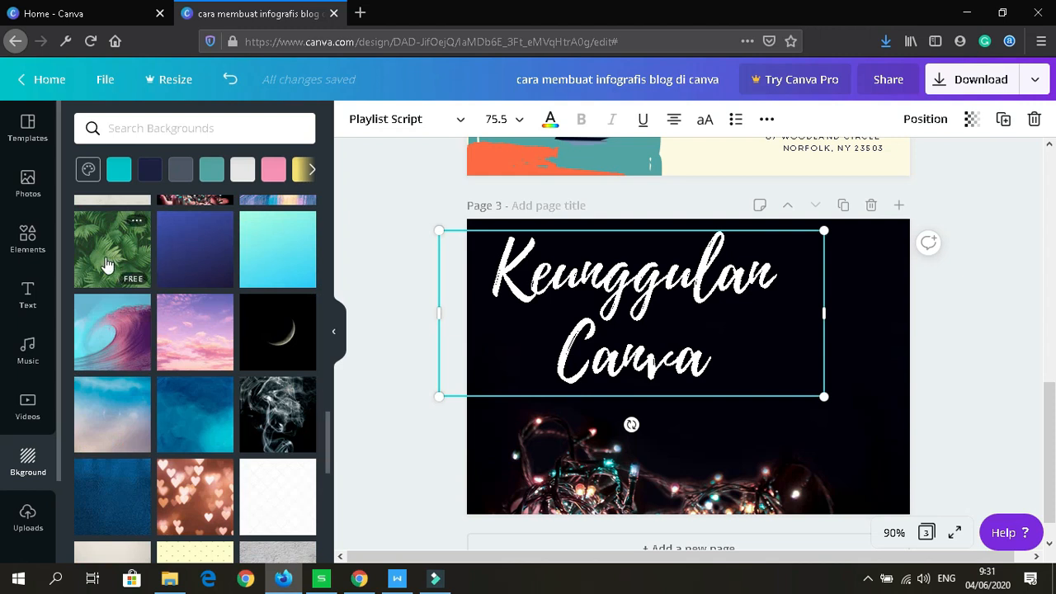
Step: Apply the pink heart-bokeh photo as page 3's background behind the white heading
left_click(214, 491)
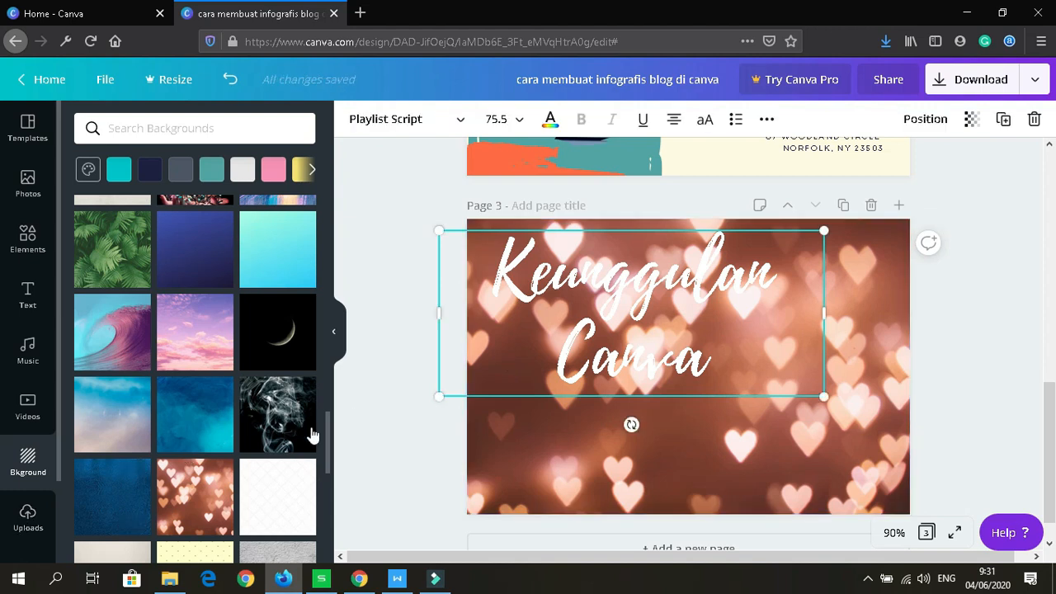
left_click_drag(328, 435, 321, 477)
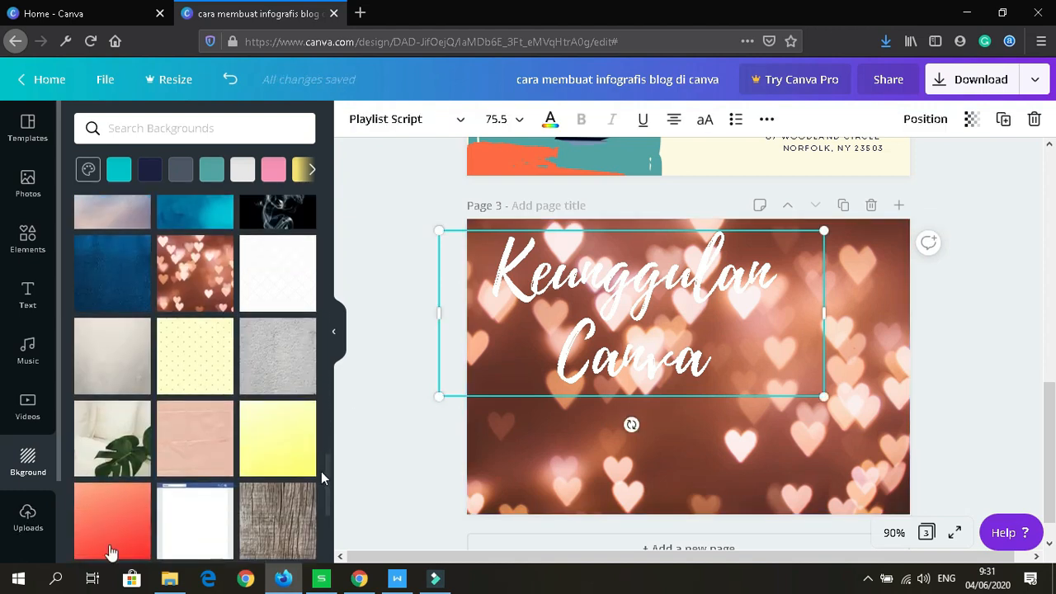
left_click(27, 518)
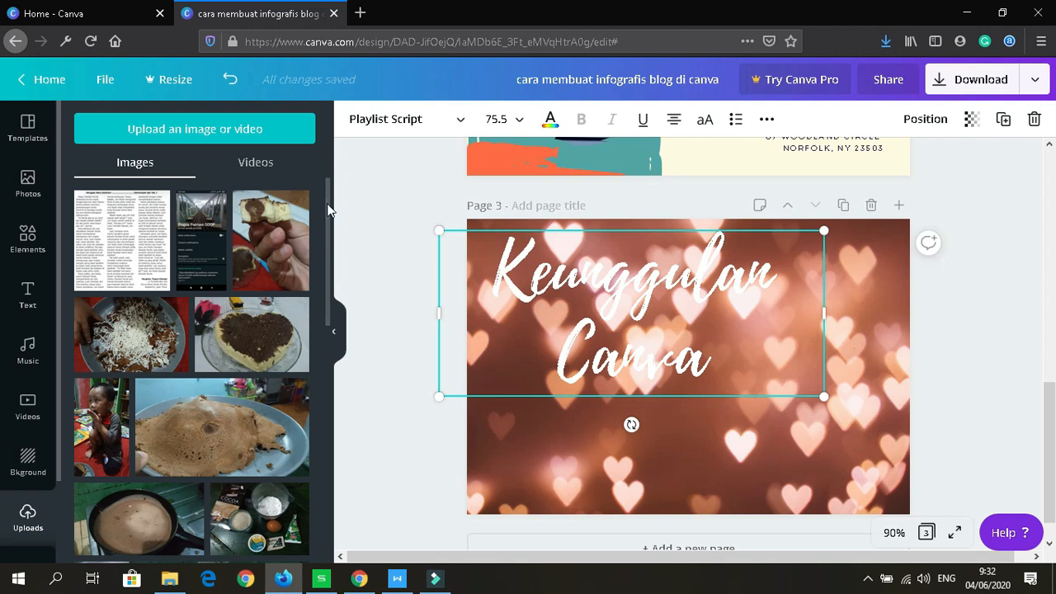
Step: Scroll down and back up through the Images grid of previously uploaded photos
scroll(327, 210, "down", 1)
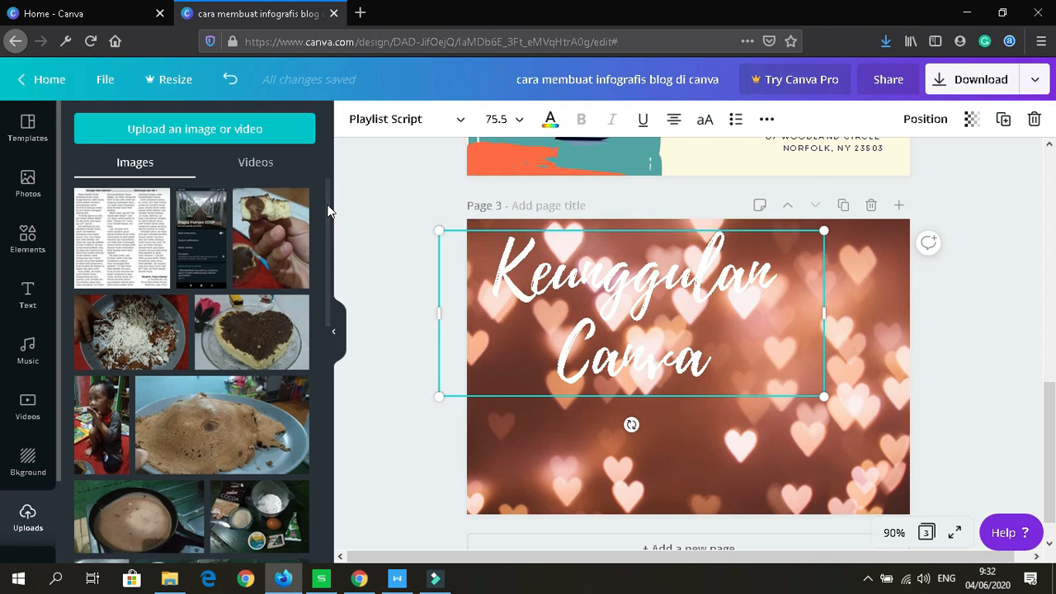
left_click_drag(327, 209, 332, 360)
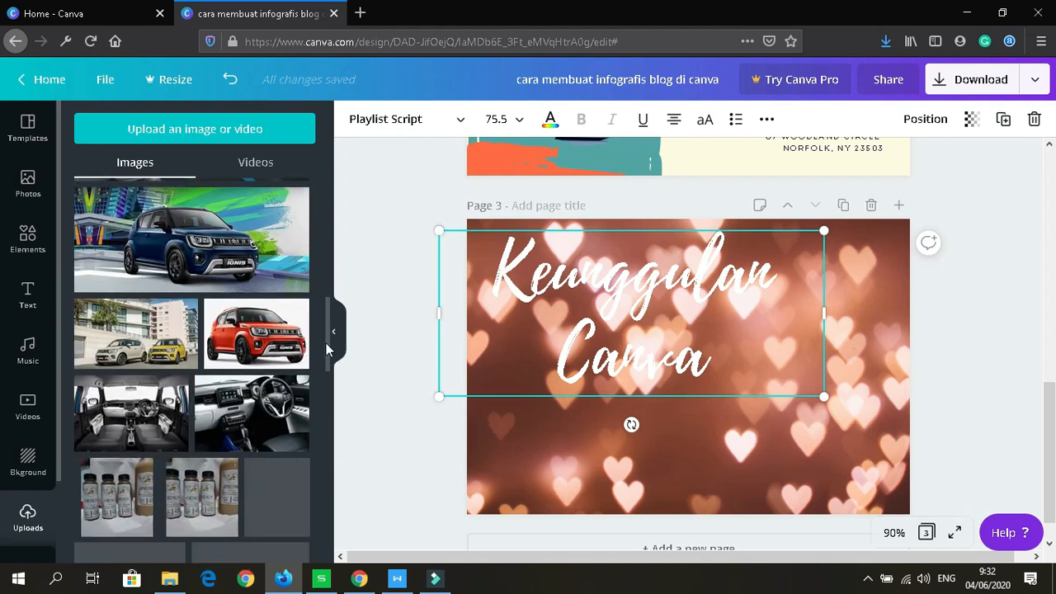
scroll(328, 383, "down", 3)
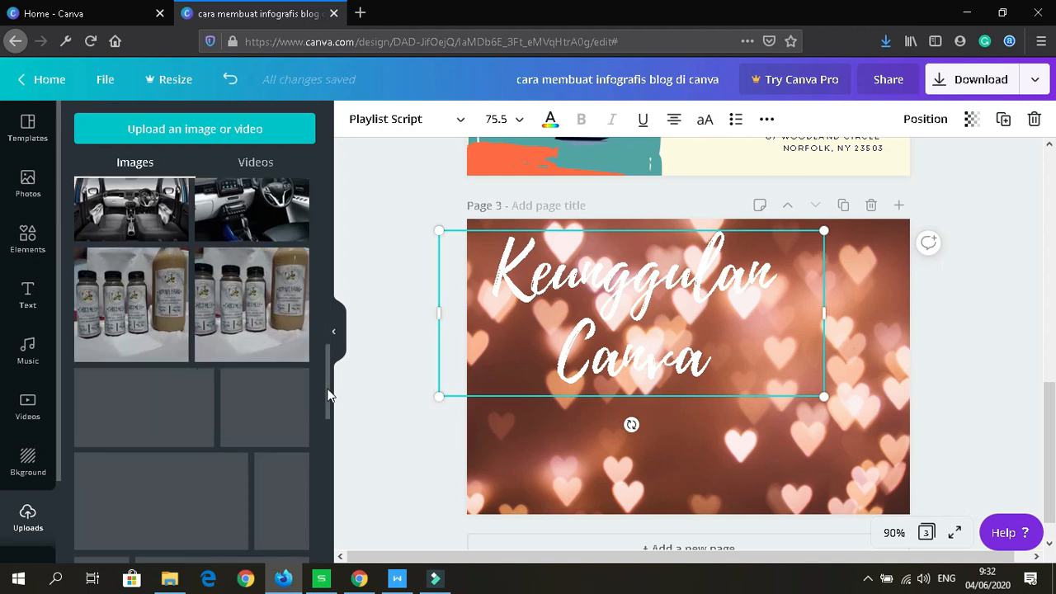
left_click_drag(327, 395, 329, 514)
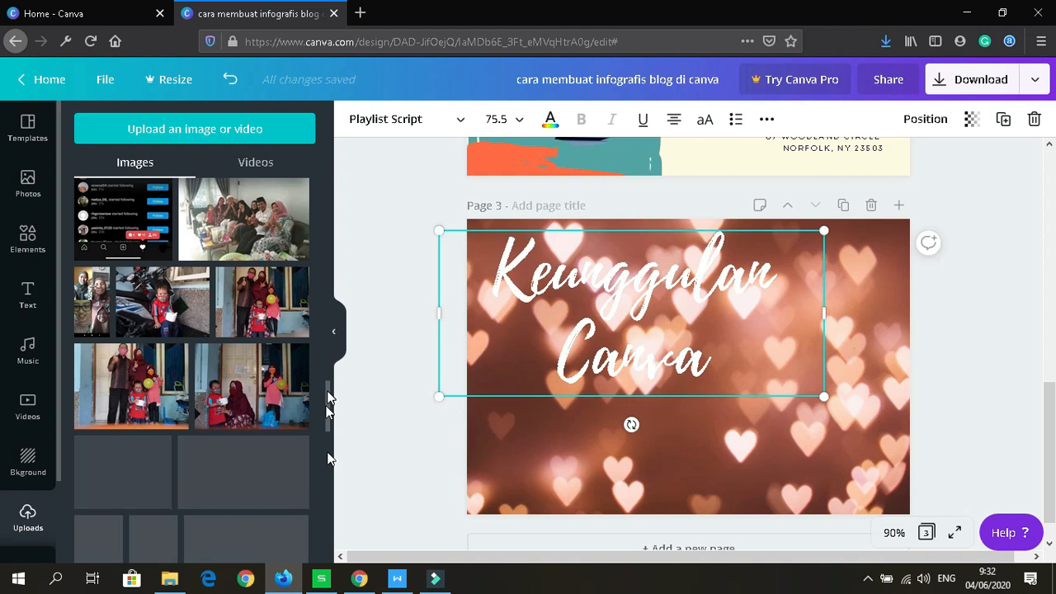
left_click_drag(328, 392, 328, 433)
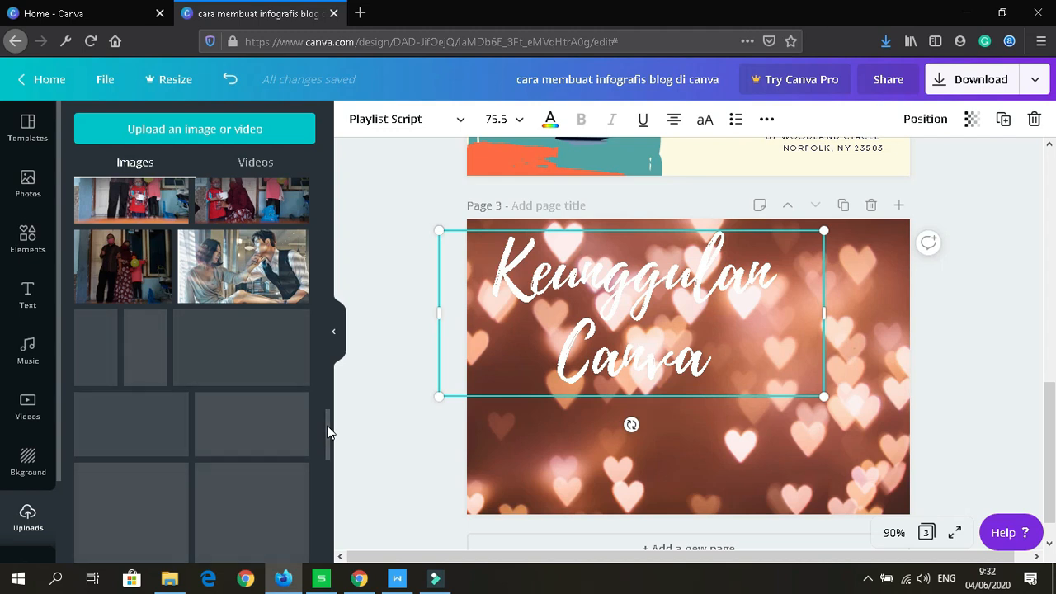
left_click_drag(327, 433, 317, 518)
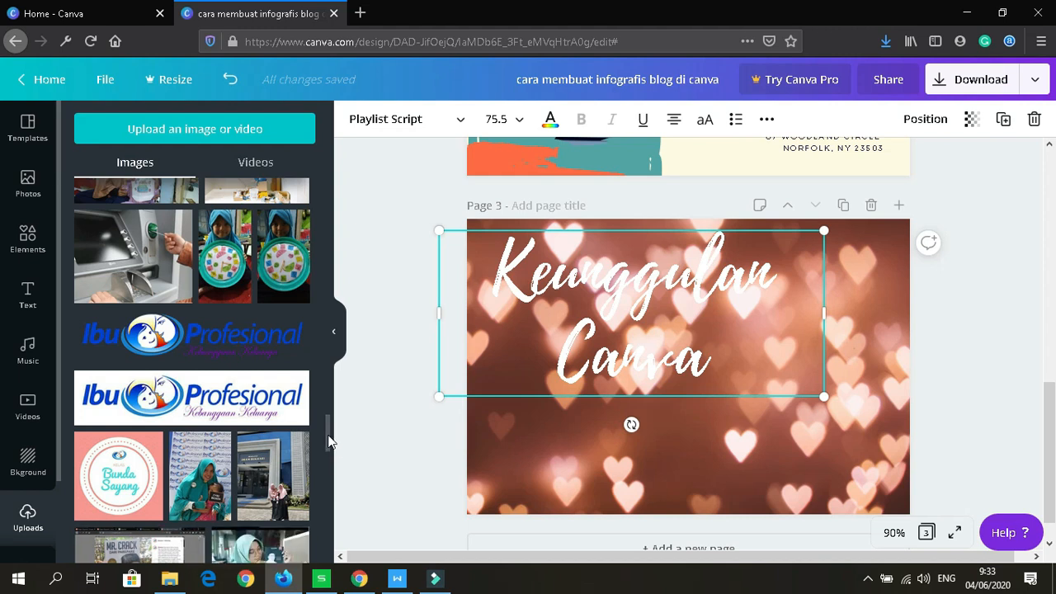
scroll(328, 355, "up", 2)
scroll(328, 255, "up", 5)
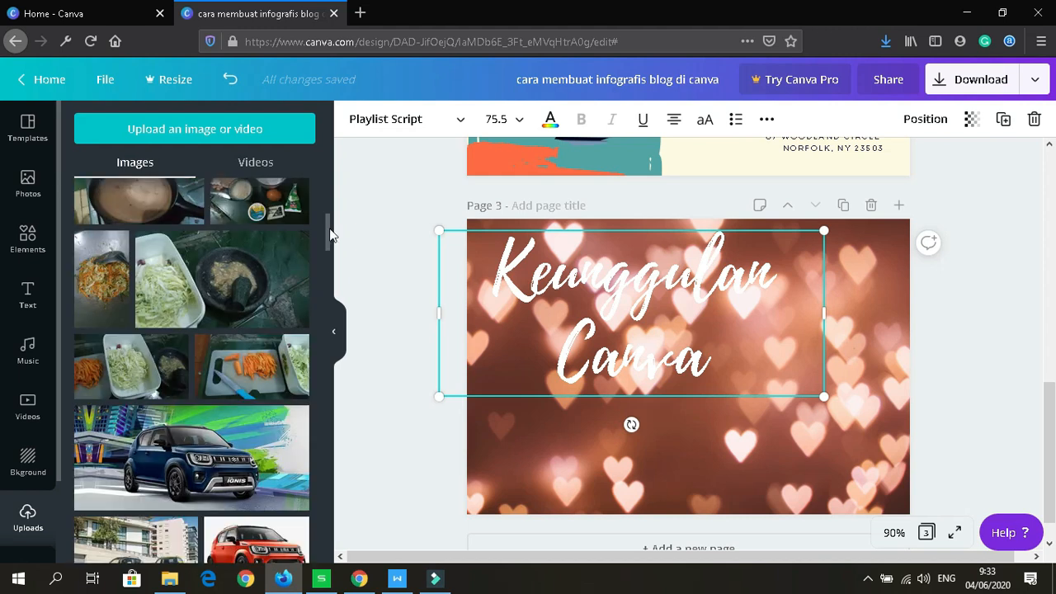
scroll(326, 228, "up", 5)
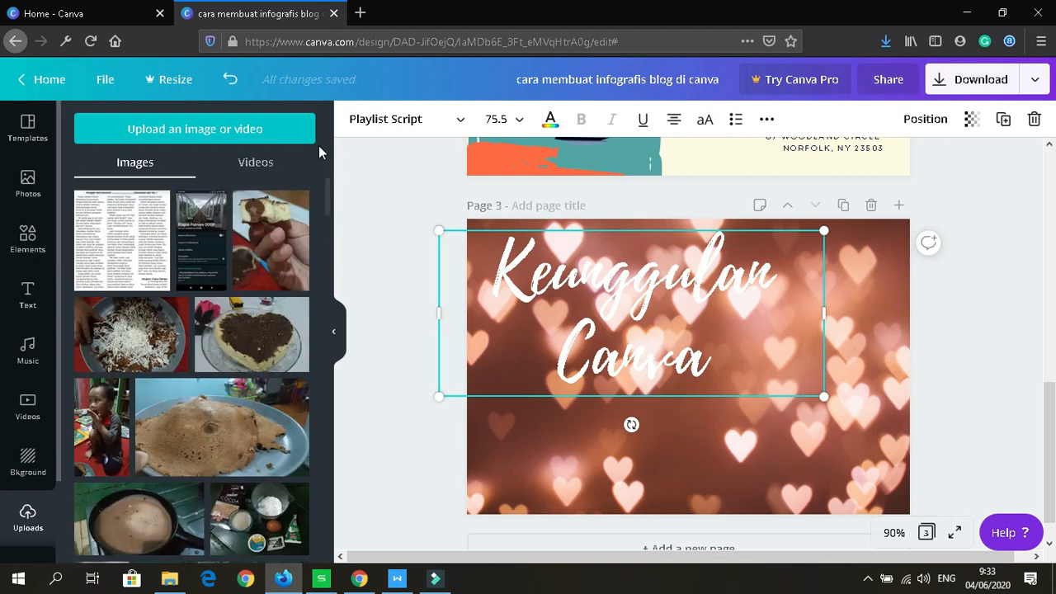
Step: Upload all the screenshot files from the Downloads > canva folder
left_click(242, 129)
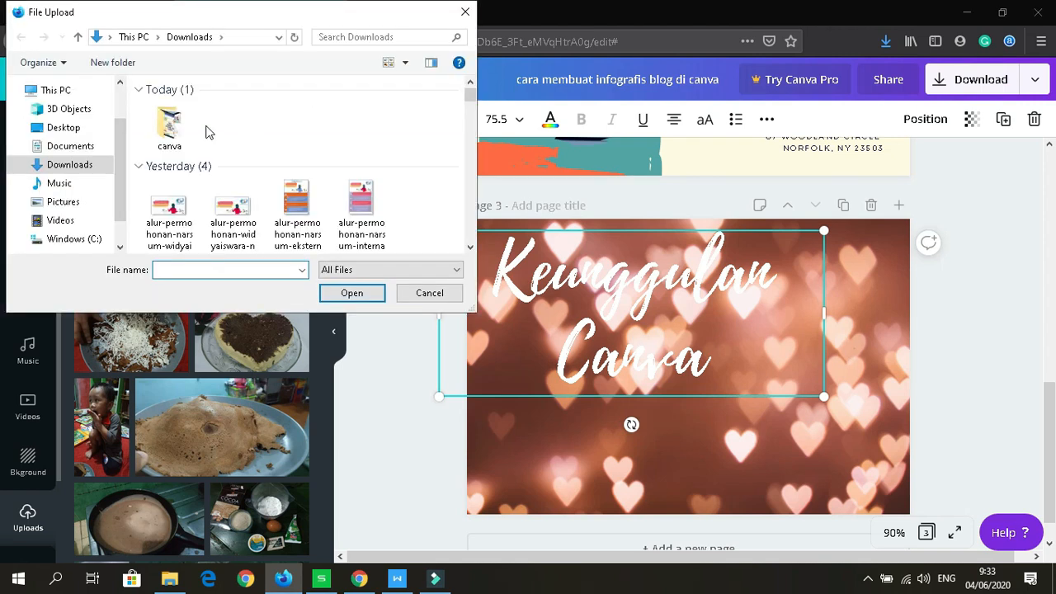
double_click(181, 127)
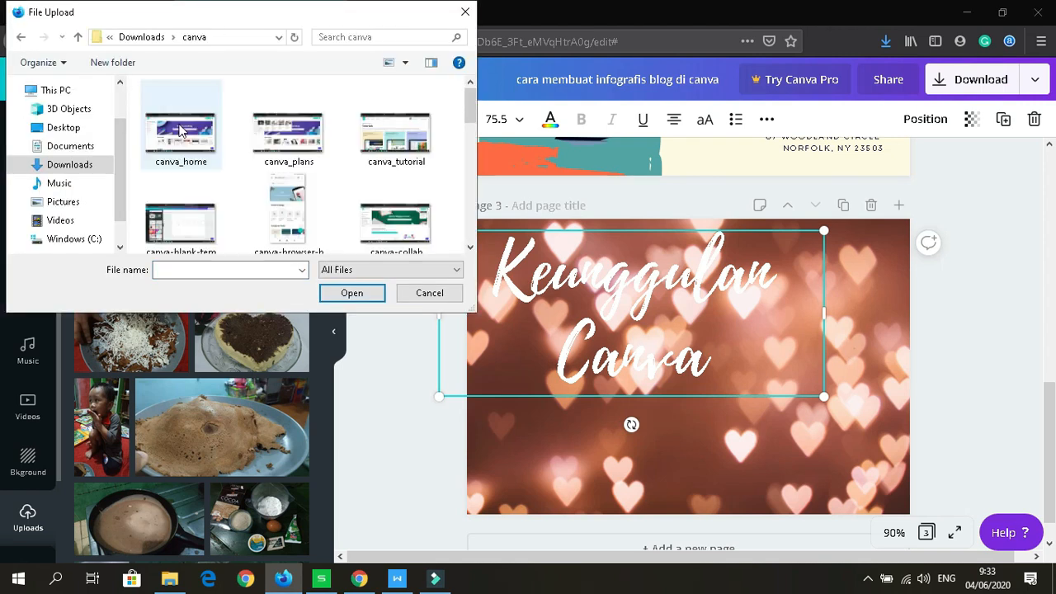
key("ctrl+a")
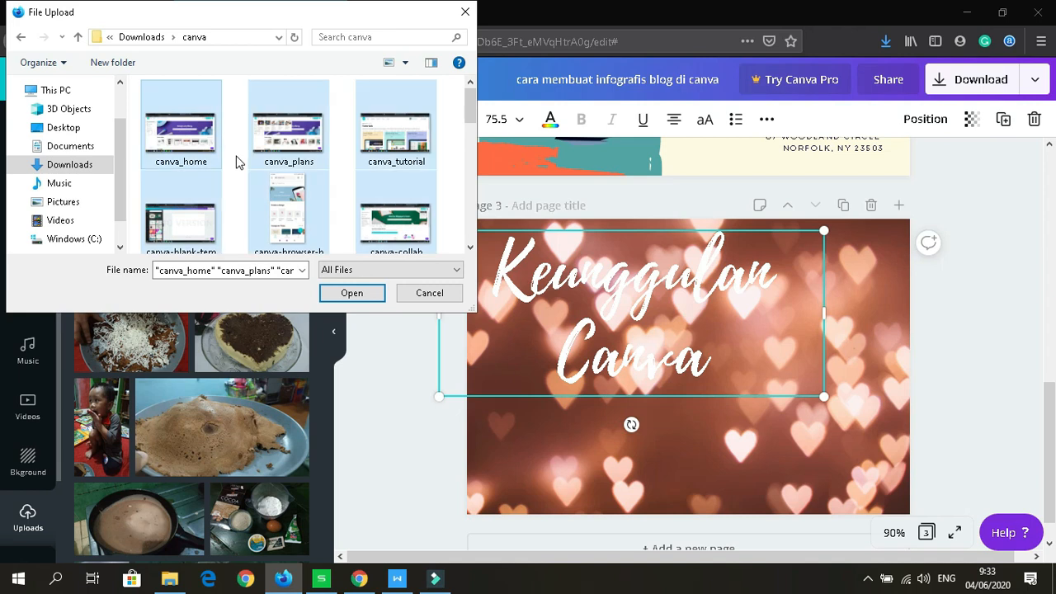
left_click(352, 293)
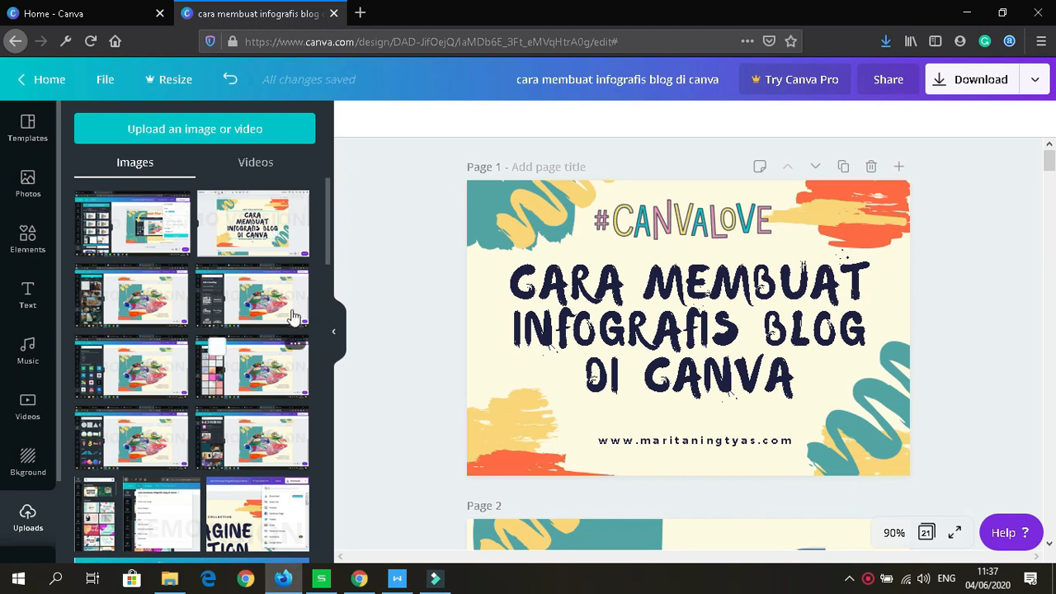
left_click_drag(327, 231, 318, 341)
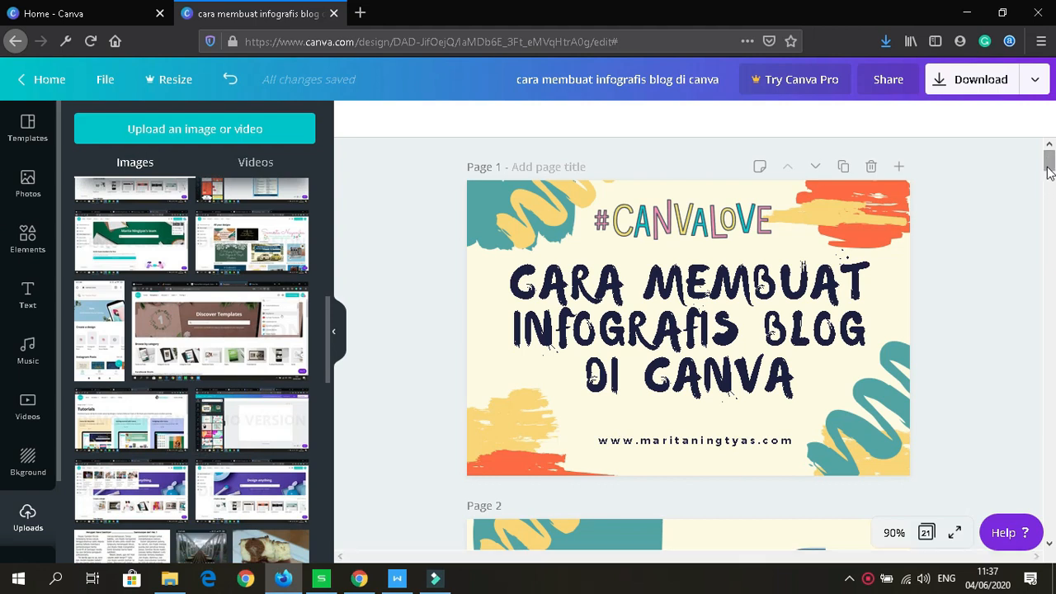
mouse_move(1049, 162)
left_mouse_down()
mouse_move(1051, 279)
mouse_move(1048, 170)
left_mouse_up()
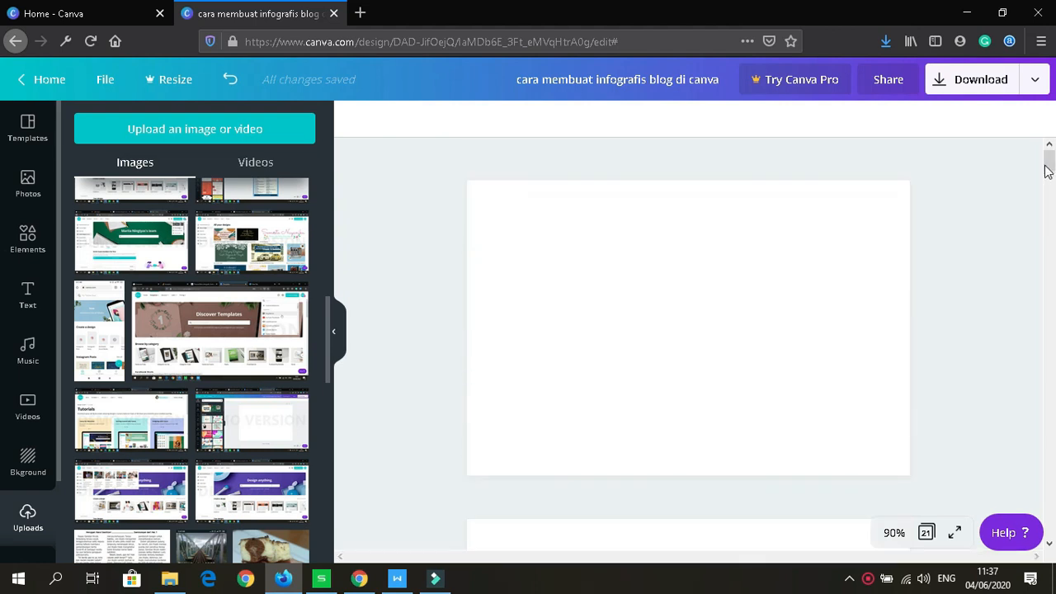
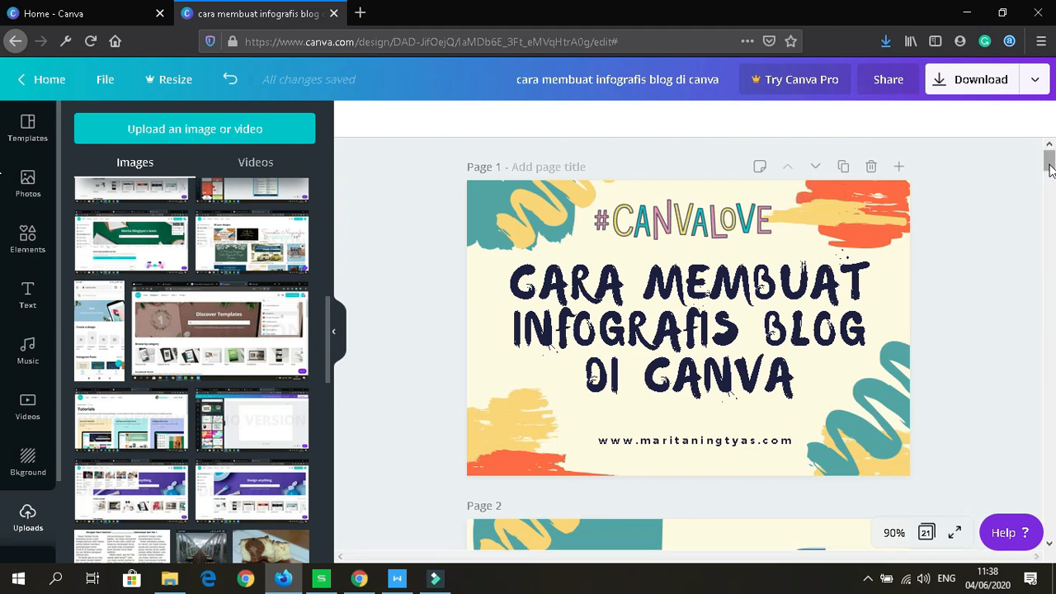
Step: Move the cover page down one position, then back to first place
scroll(1050, 175, "down", 3)
scroll(1050, 175, "up", 3)
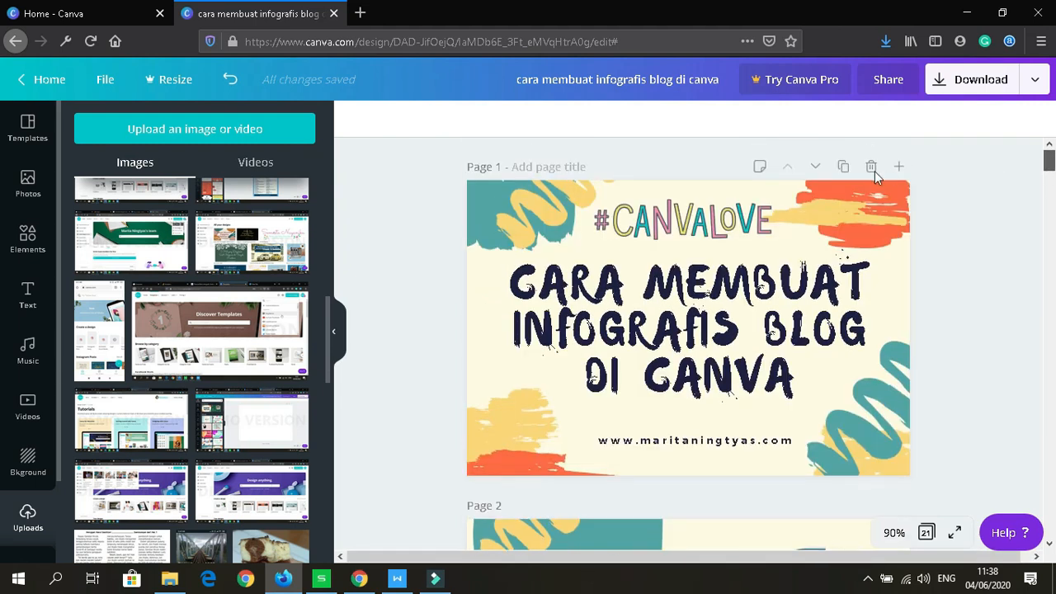
left_click(816, 168)
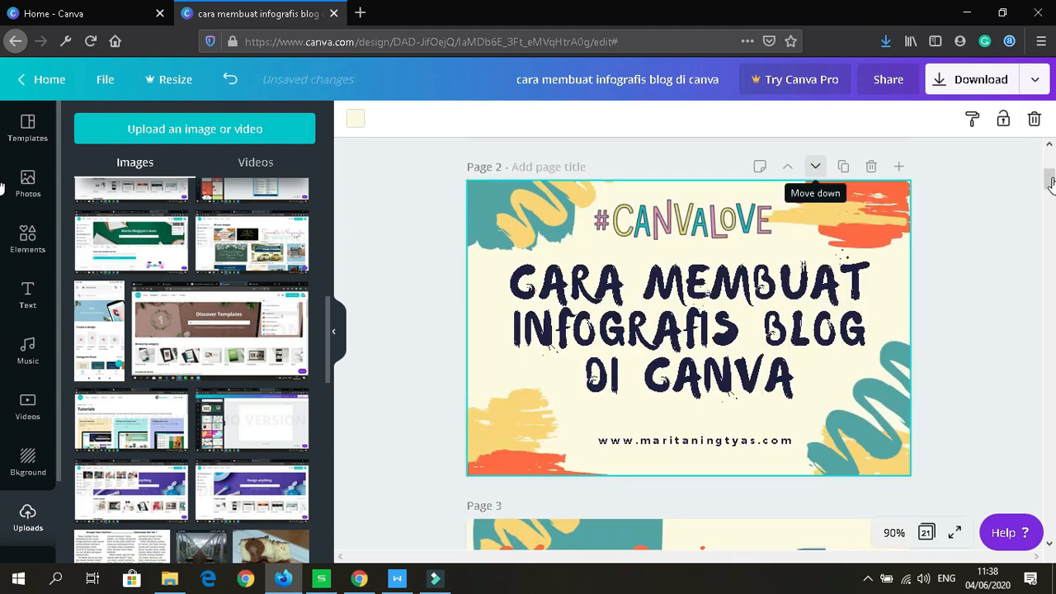
left_click_drag(1051, 180, 1051, 178)
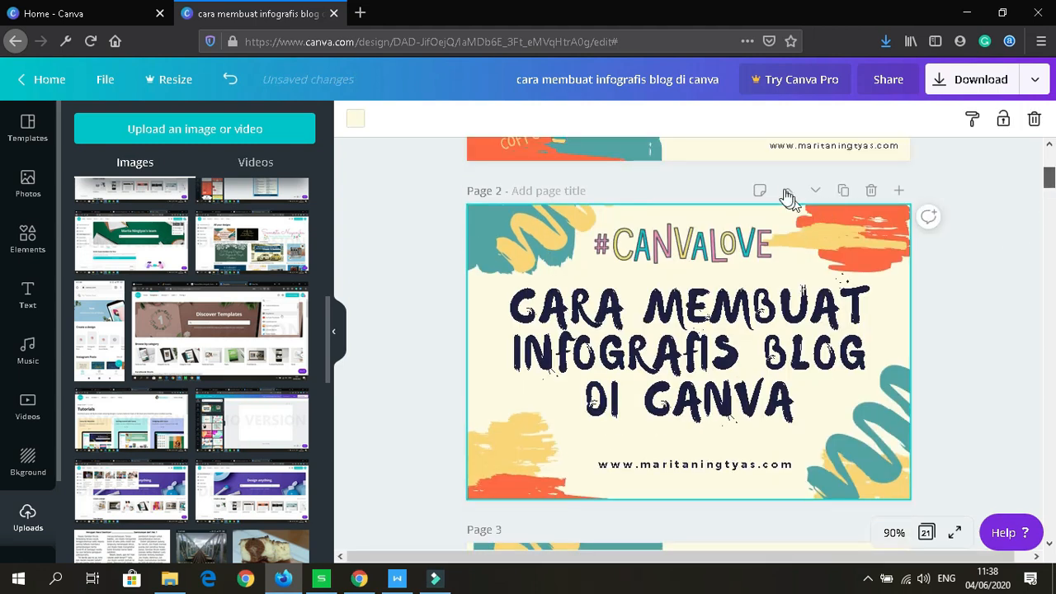
left_click(788, 193)
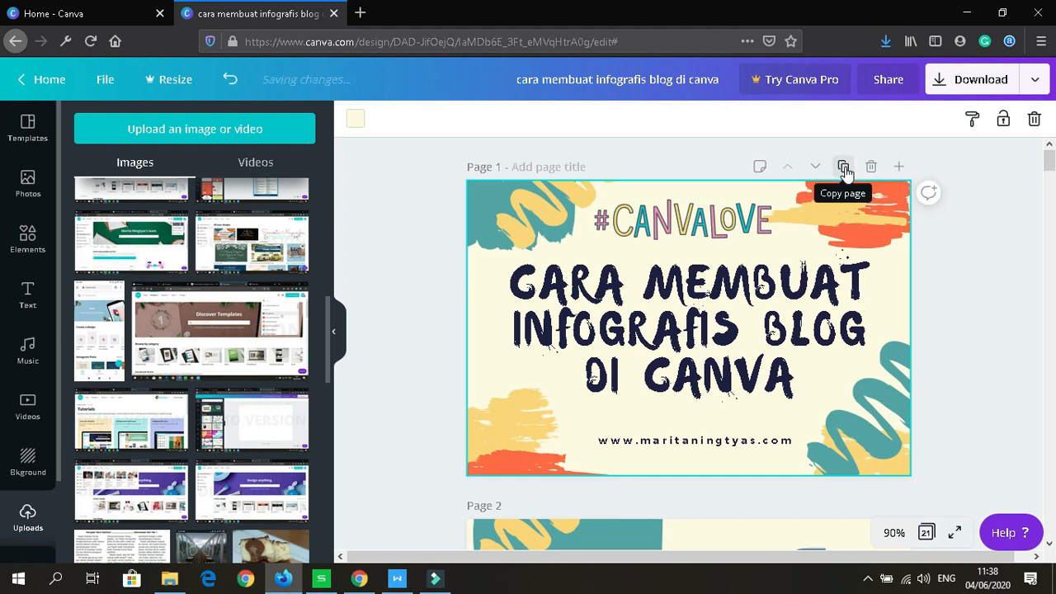
Step: Duplicate the cover page and select the title on the new Page 2
left_click(846, 174)
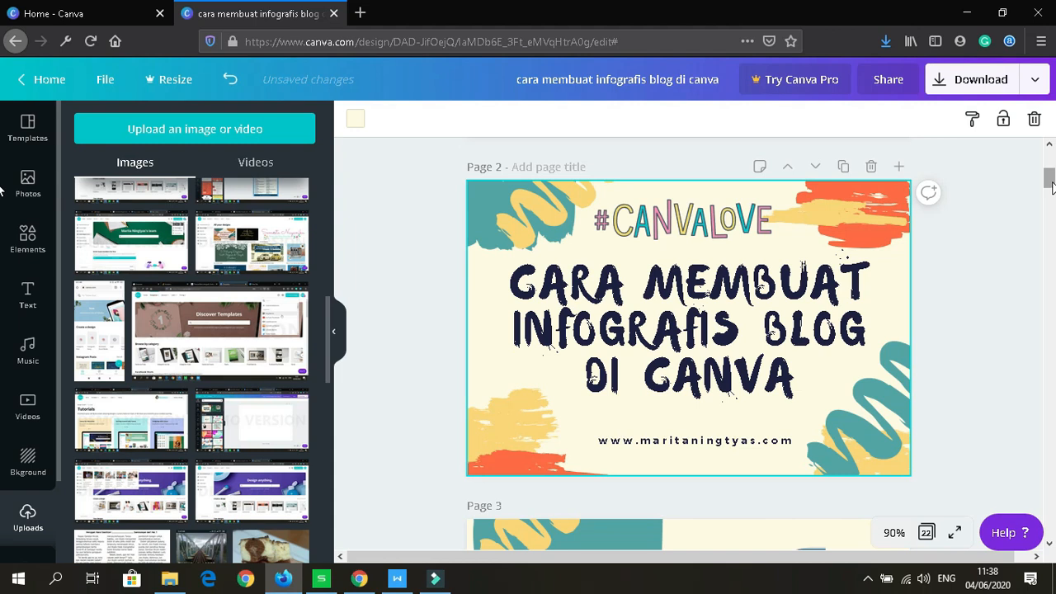
mouse_move(1050, 186)
left_mouse_down()
mouse_move(1050, 195)
mouse_move(1049, 176)
left_mouse_up()
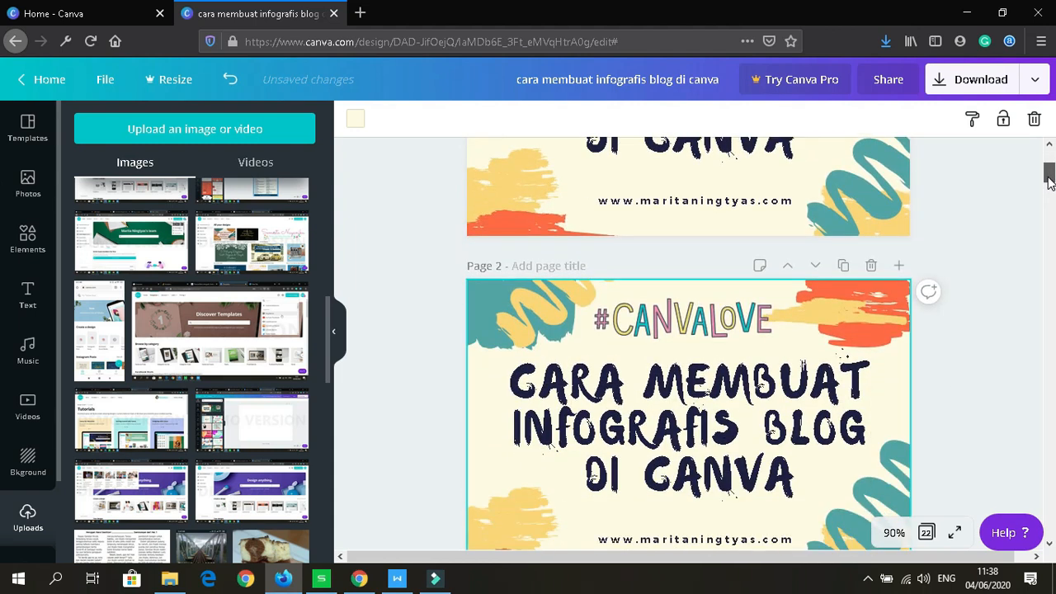
left_click(726, 398)
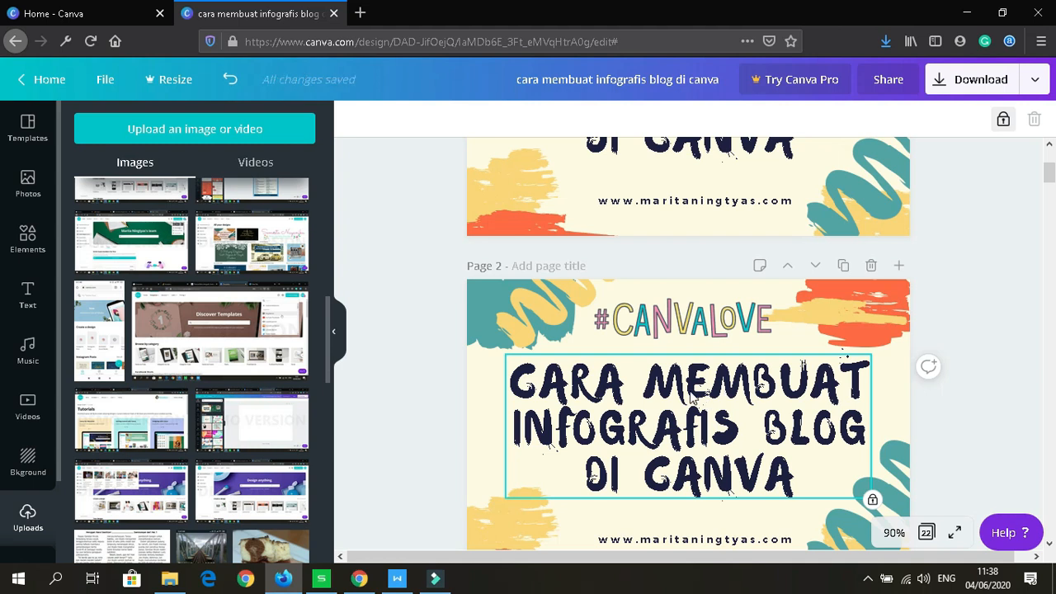
Step: Unlock the locked title and all other elements on Page 2
key("Escape")
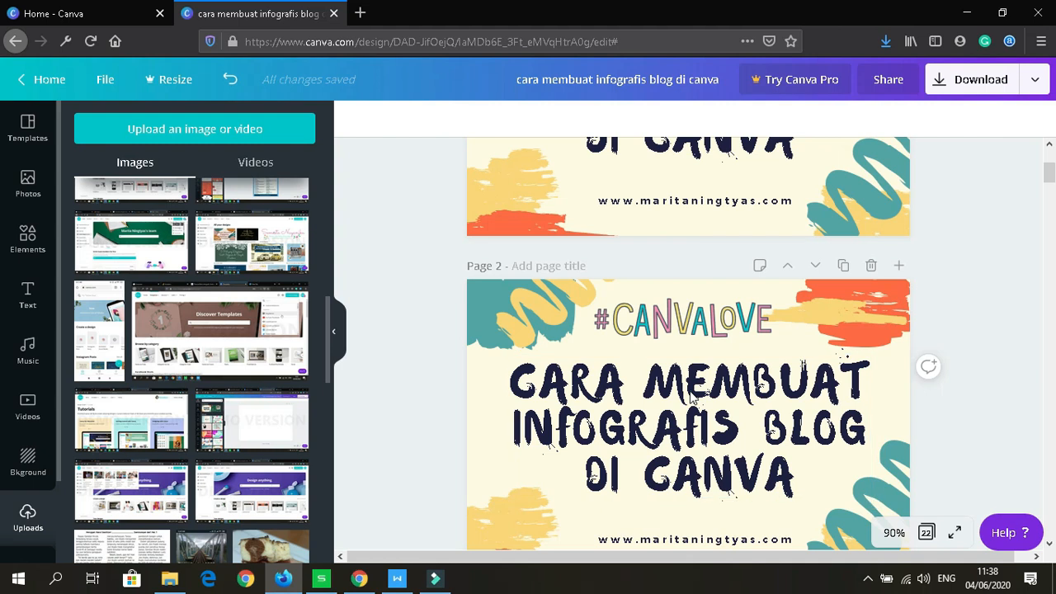
left_click(691, 398)
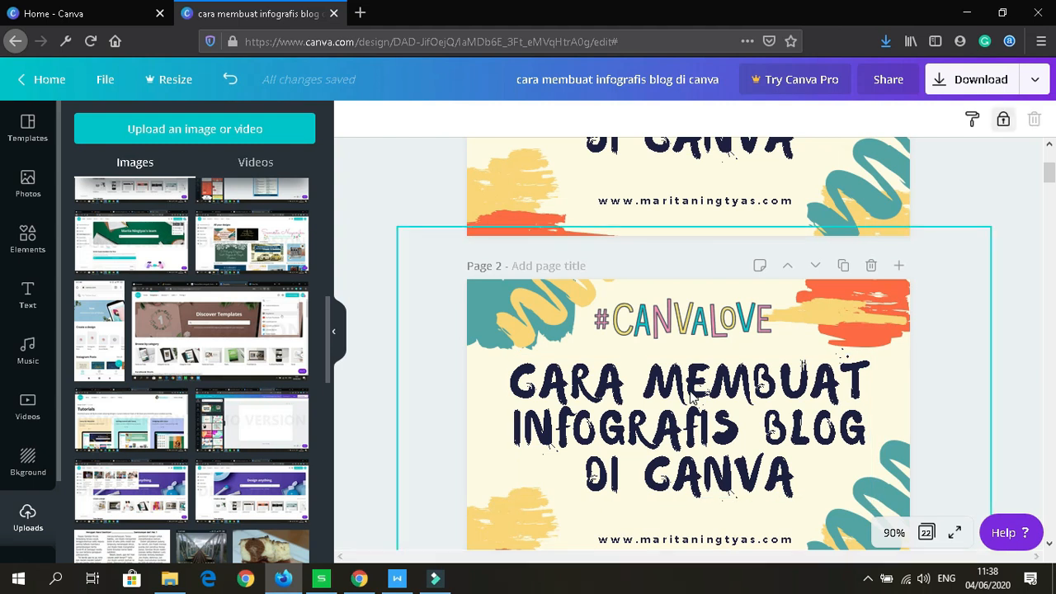
left_click(1004, 121)
left_click(1002, 128)
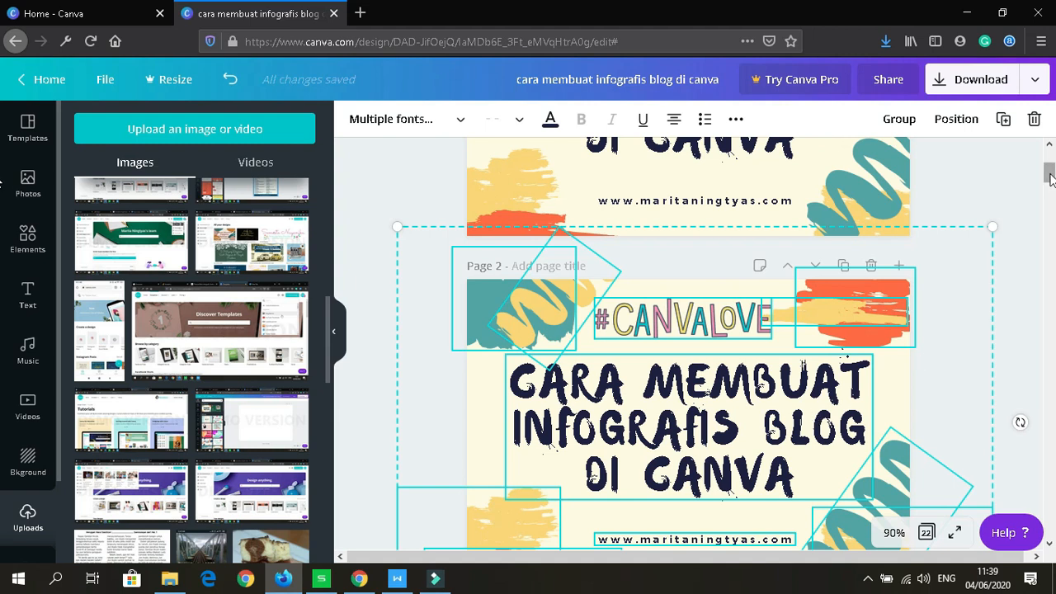
left_click_drag(1051, 174, 1052, 187)
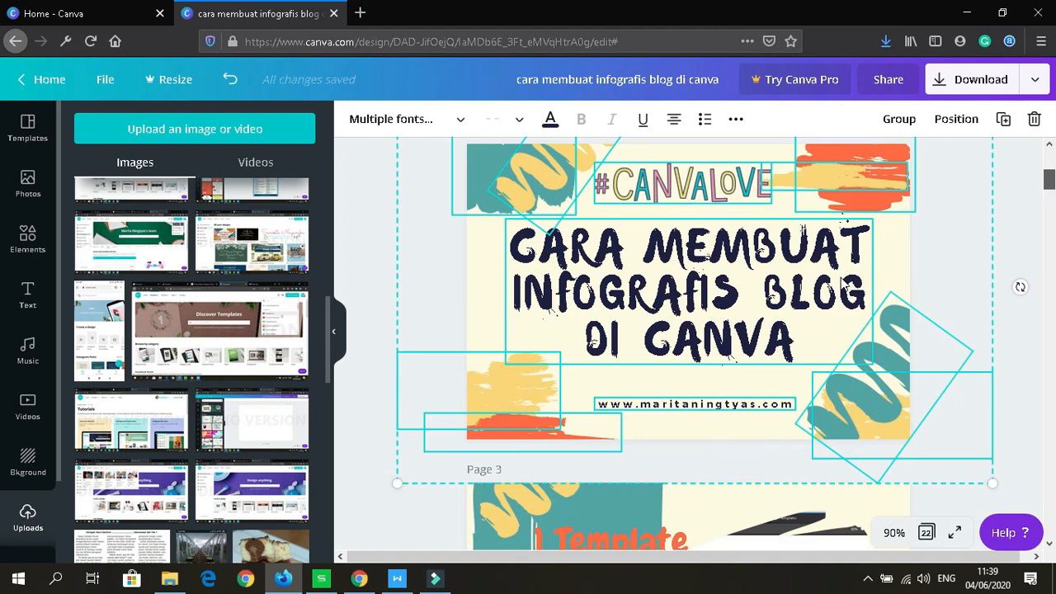
Step: Retype the Page 2 heading as 'PRACTICE MAKES PERFECT' and drop it slightly lower, centred
key("Escape")
left_click(843, 283)
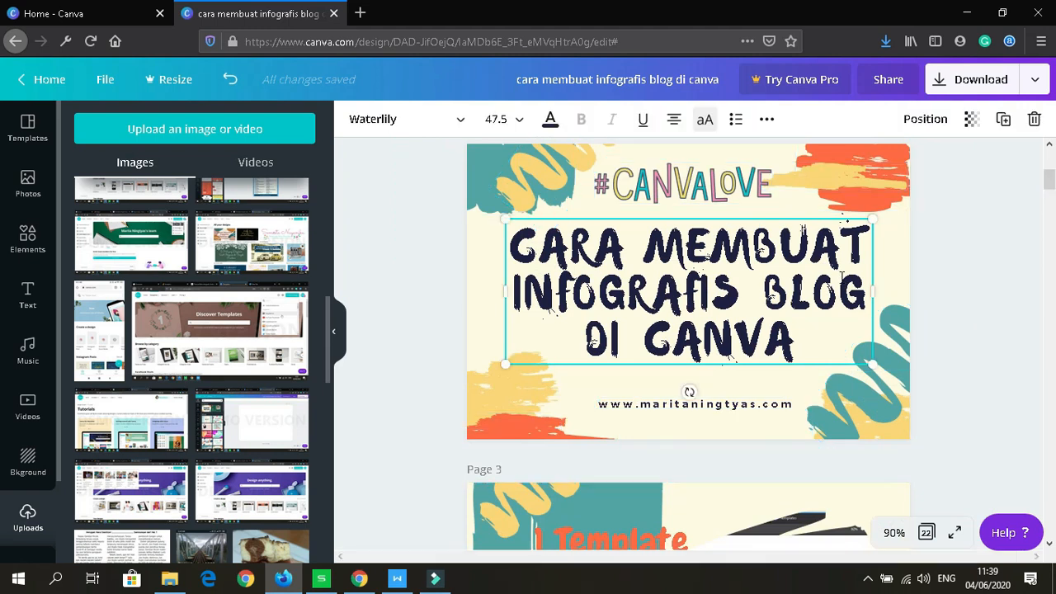
left_click(842, 280)
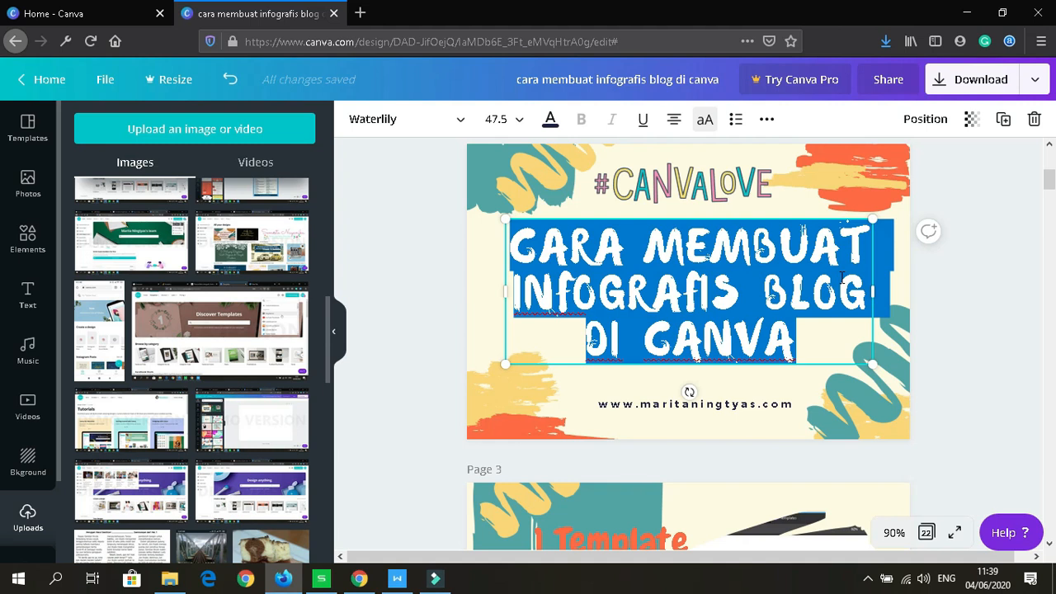
type("PRAC")
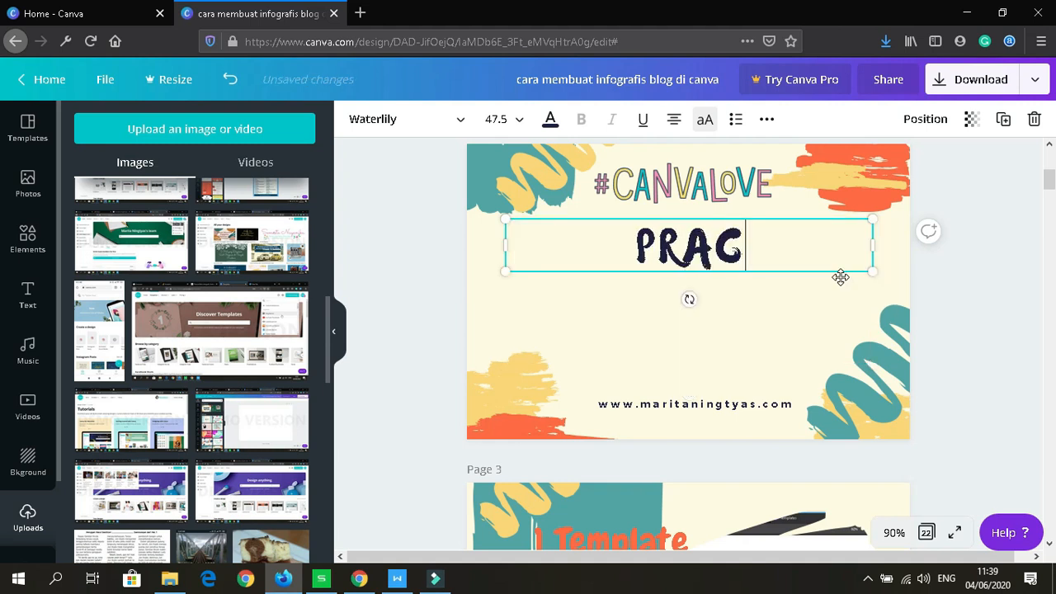
type("TICE")
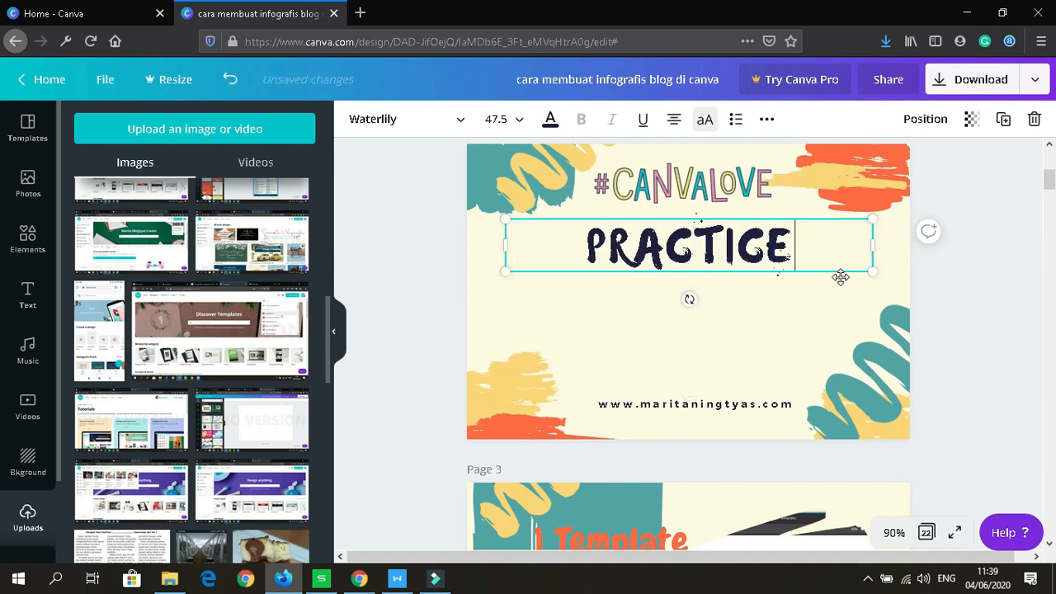
type(" MAKES")
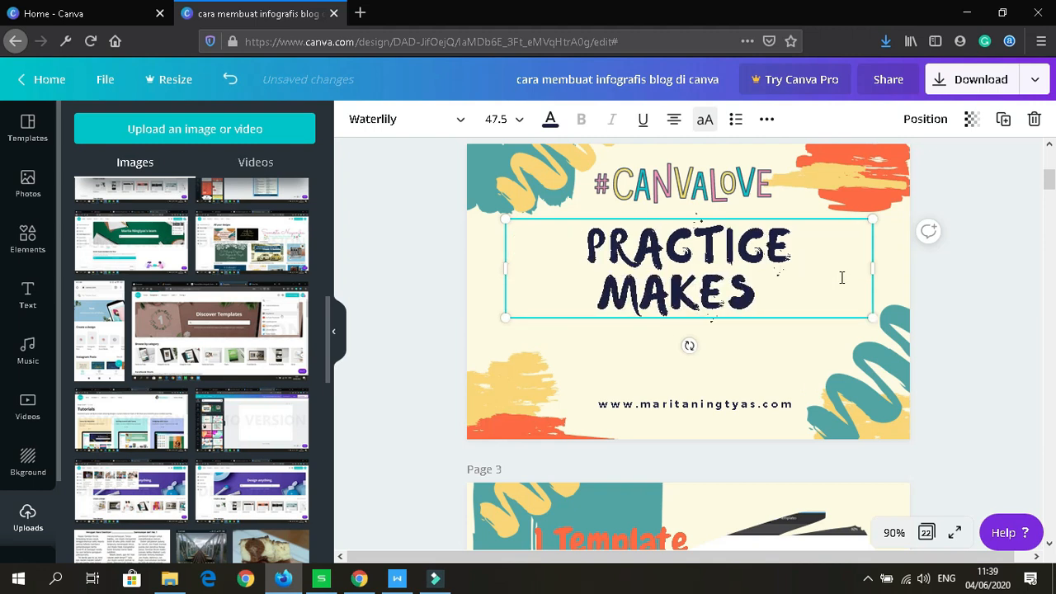
type(" PERFECT")
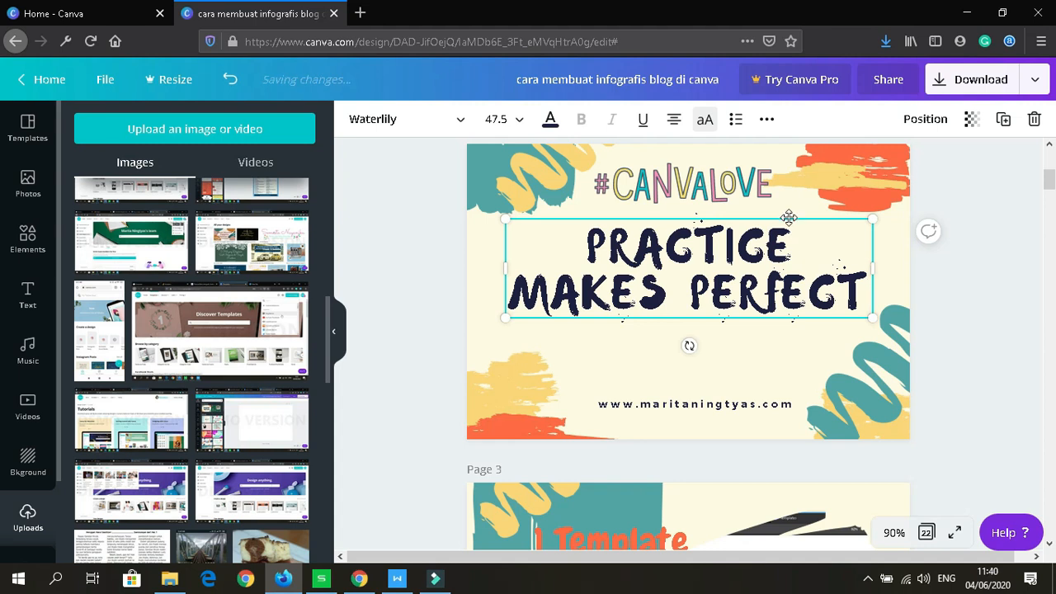
mouse_move(791, 237)
left_mouse_down()
mouse_move(785, 253)
mouse_move(786, 242)
left_mouse_up()
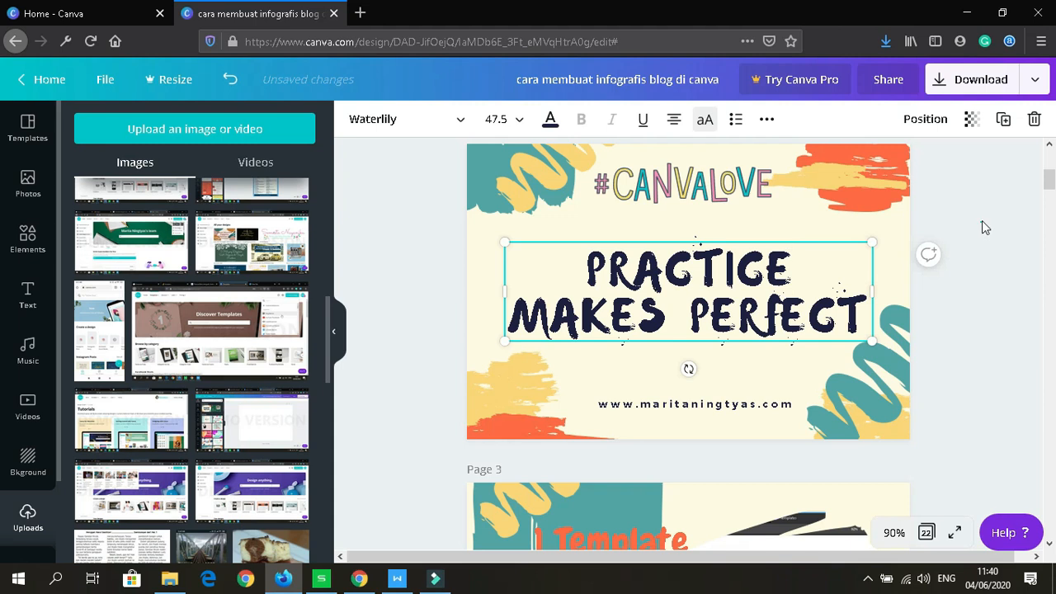
Step: Reorder the brush stroke beside #CANVALOVE so it ends one layer forward, over the text
left_click(922, 188)
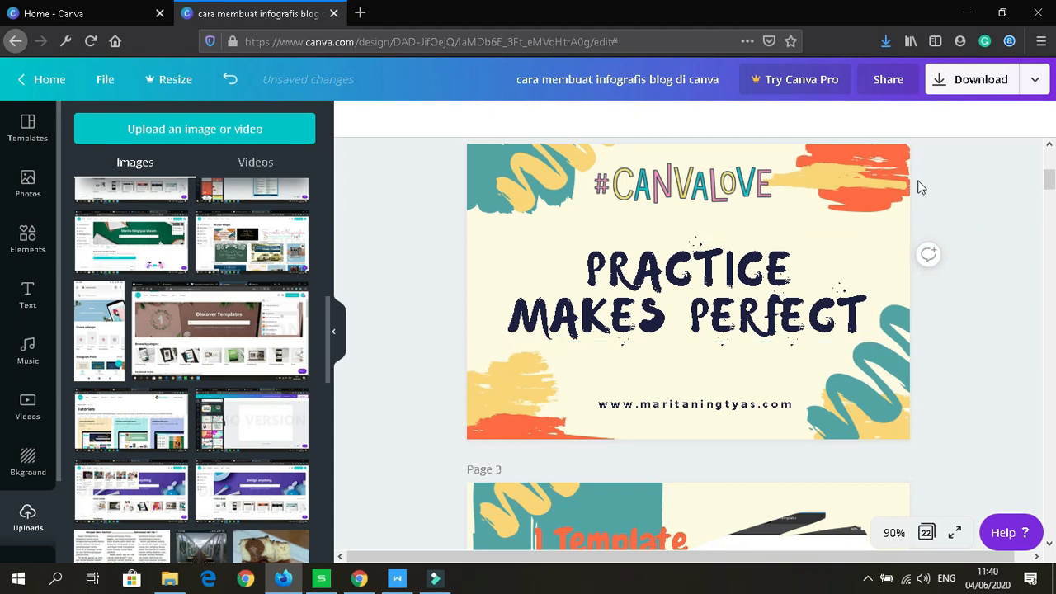
left_click(776, 319)
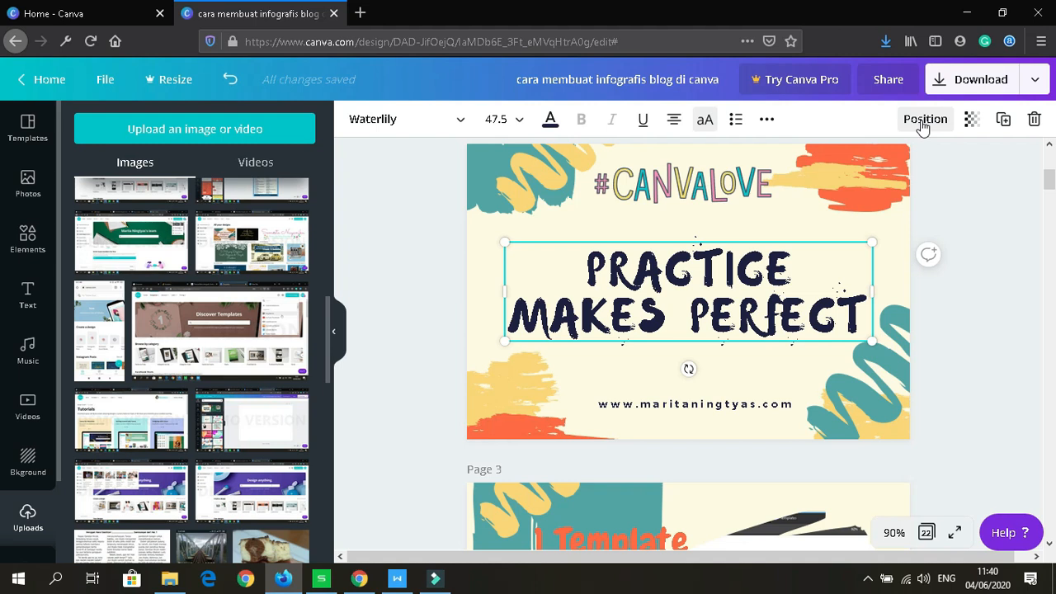
left_click(821, 191)
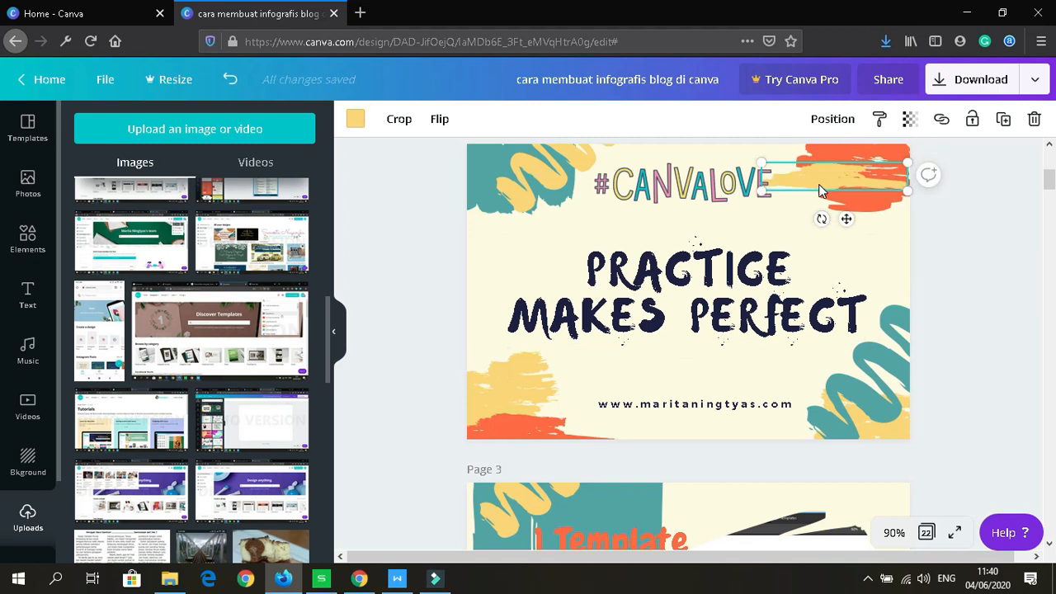
left_click(834, 120)
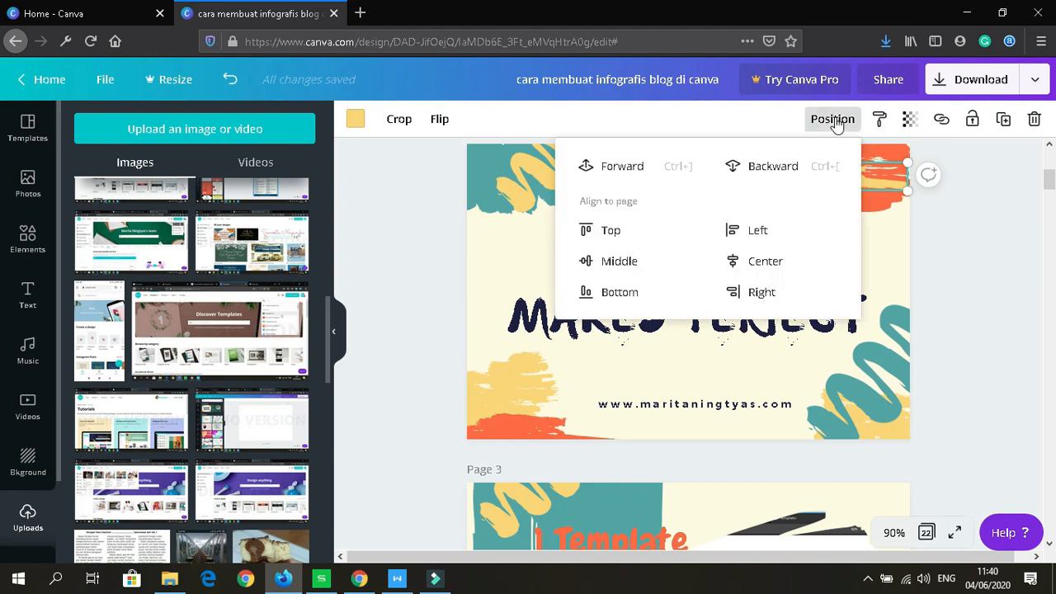
left_click(751, 168)
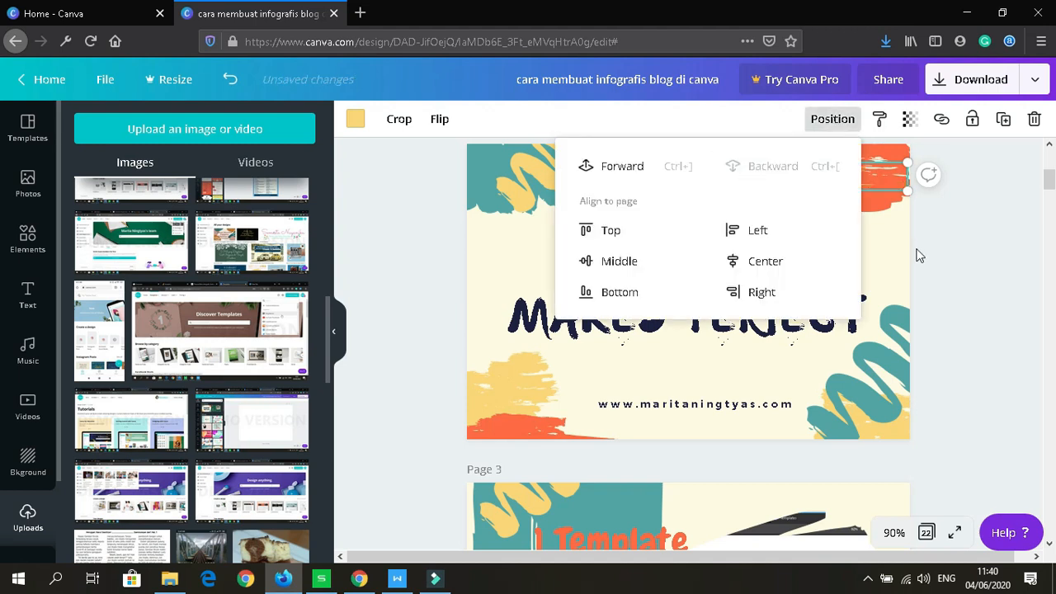
key("Escape")
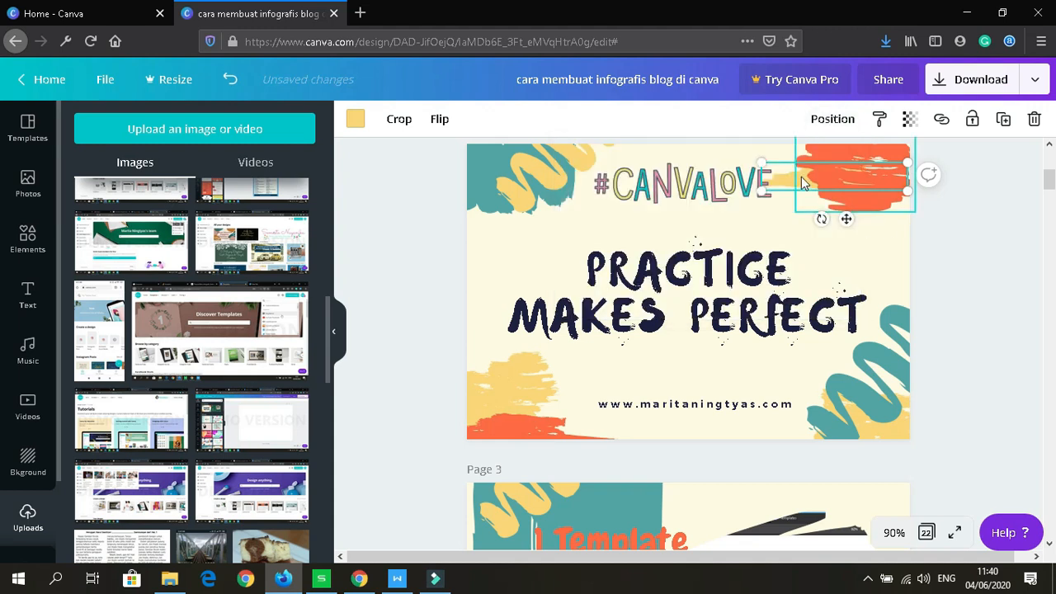
left_click(831, 122)
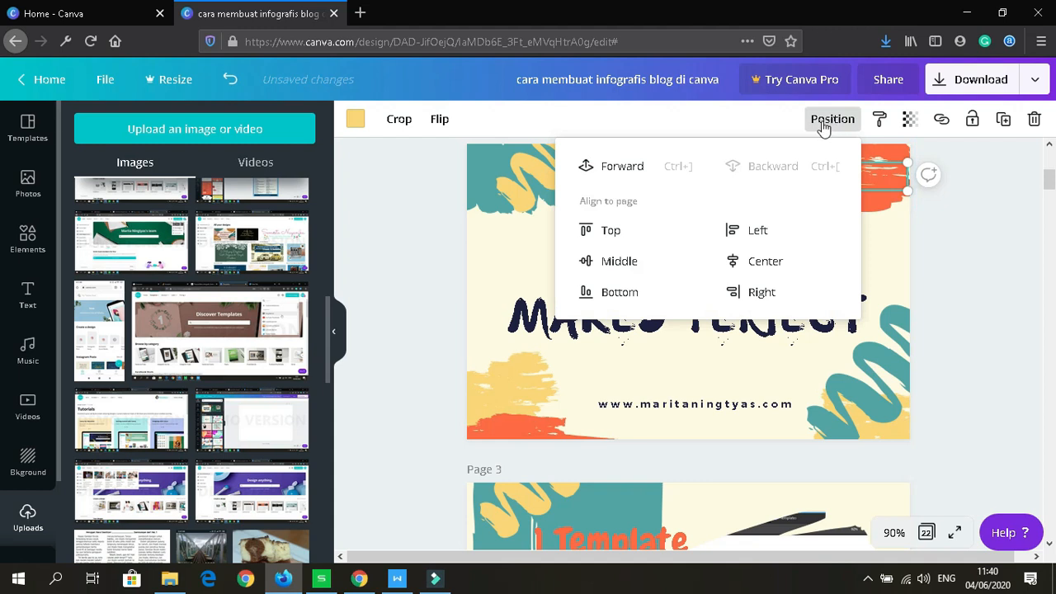
left_click(644, 169)
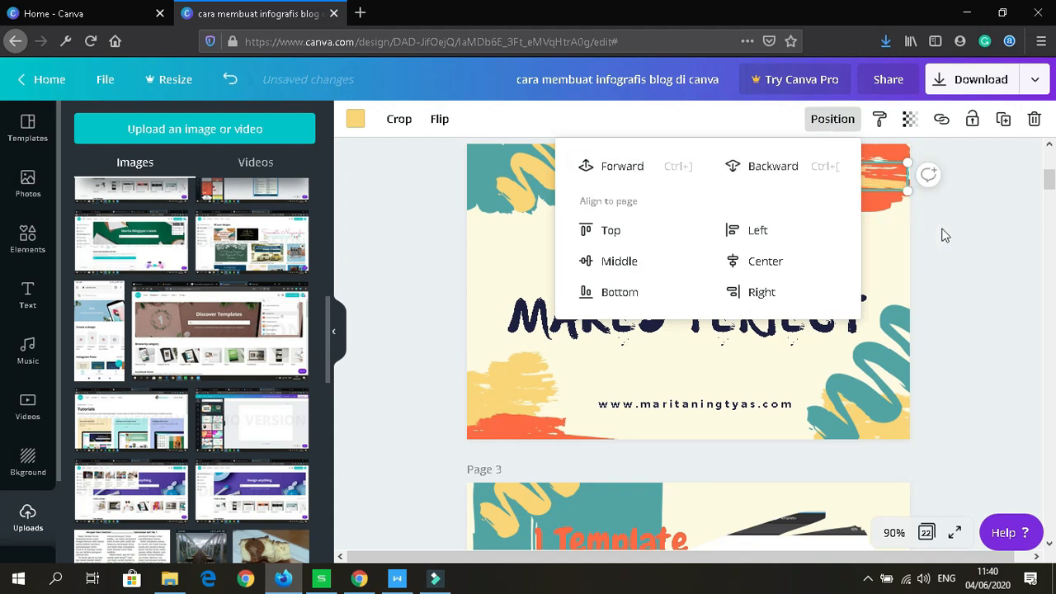
left_click(945, 236)
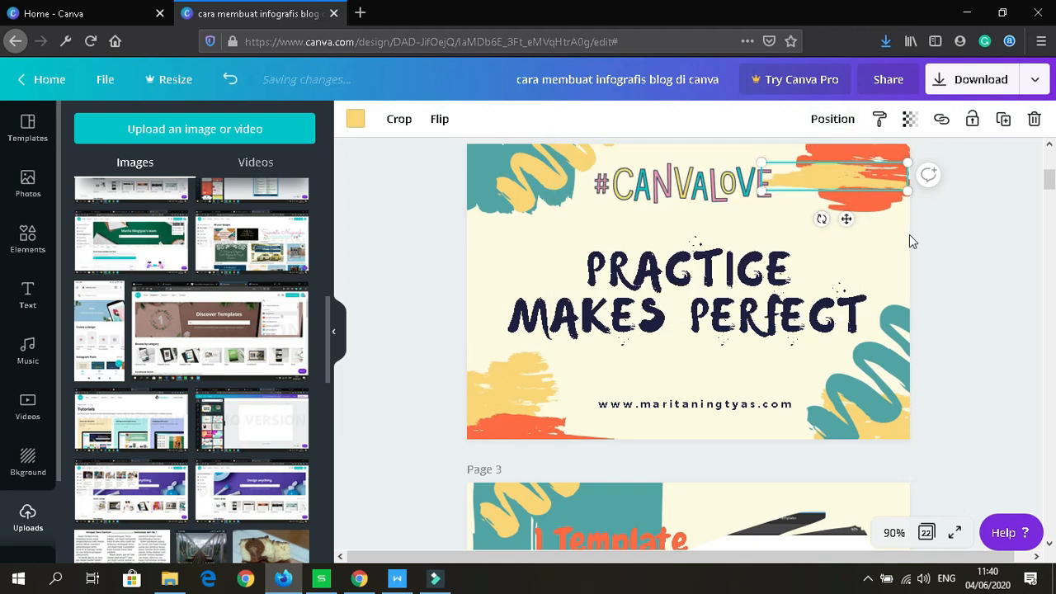
left_click(909, 121)
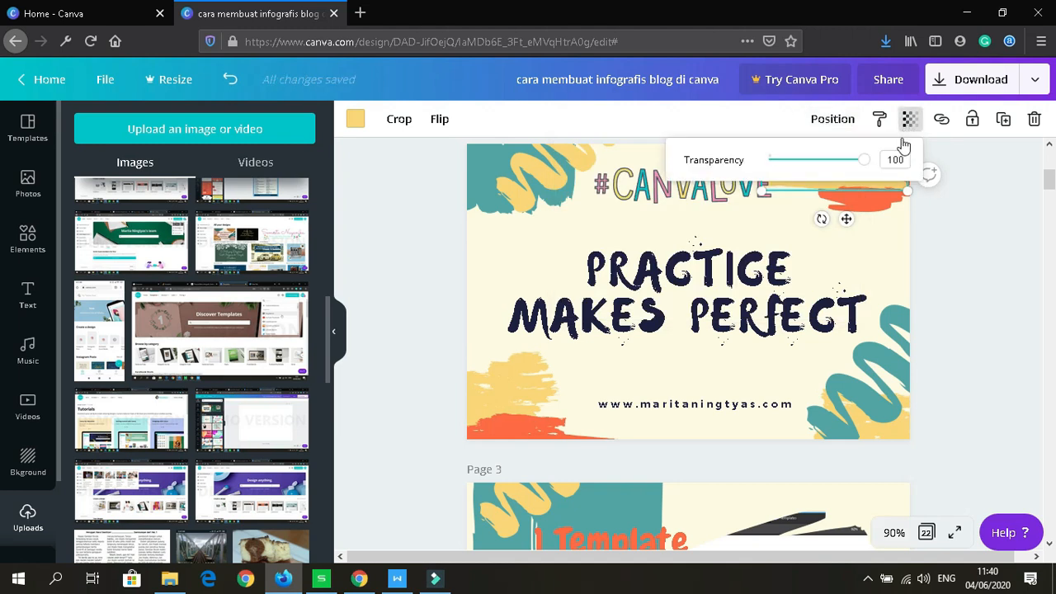
left_click_drag(867, 167, 812, 164)
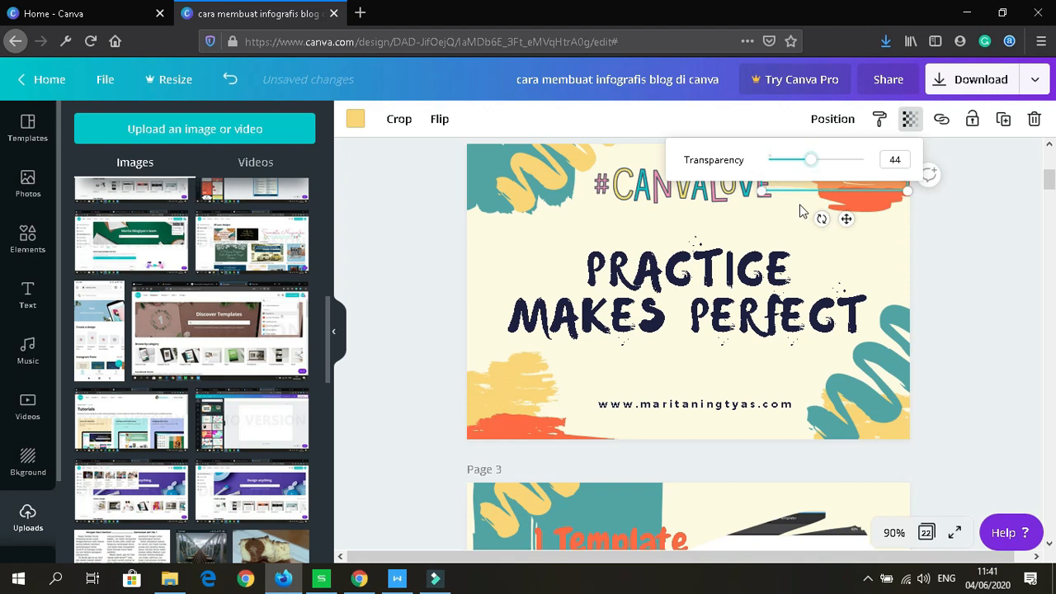
left_click(857, 248)
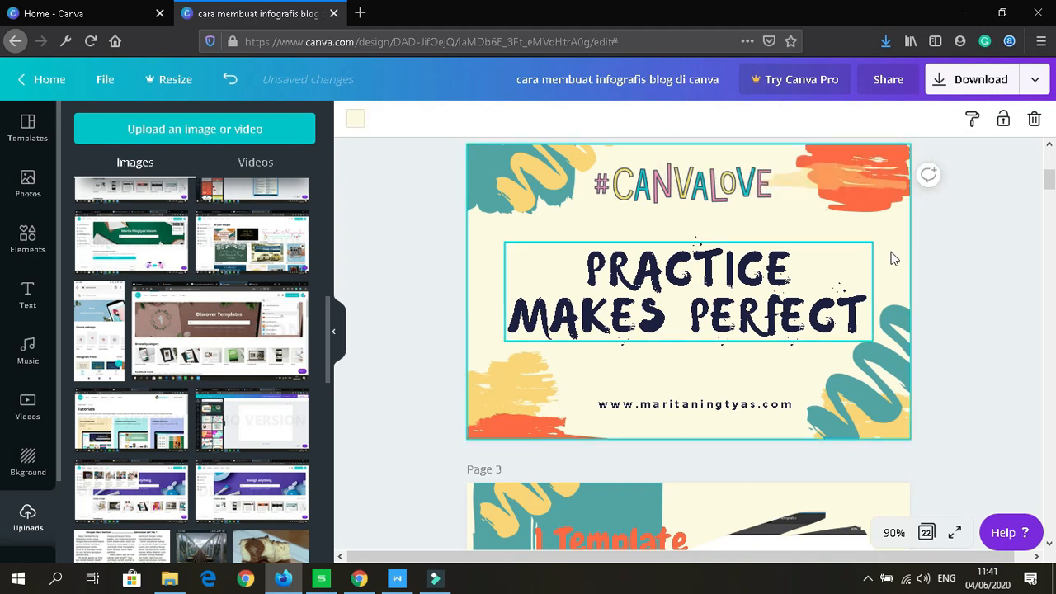
left_click(831, 173)
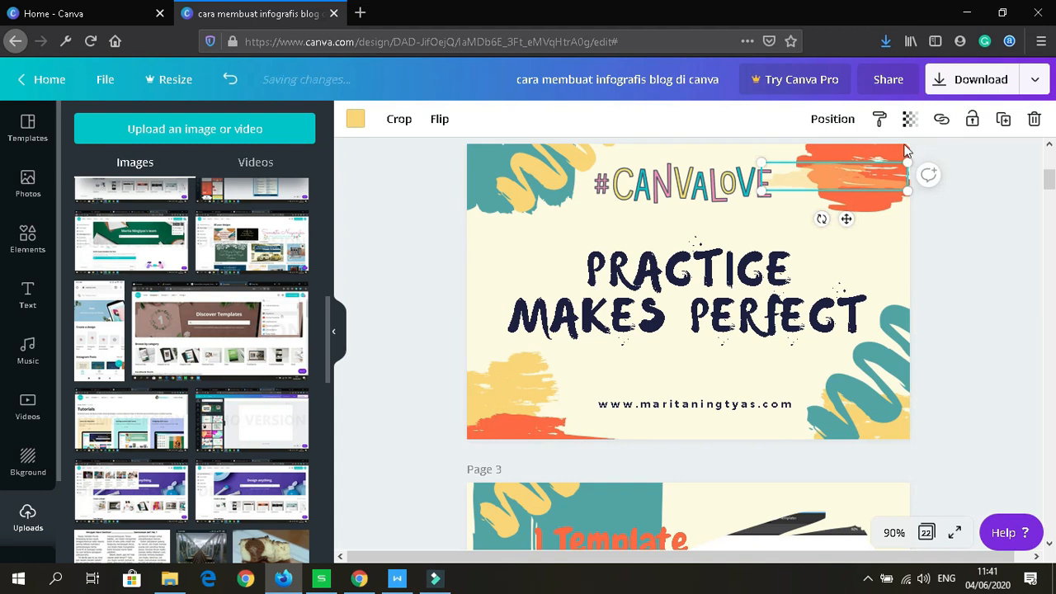
left_click(910, 124)
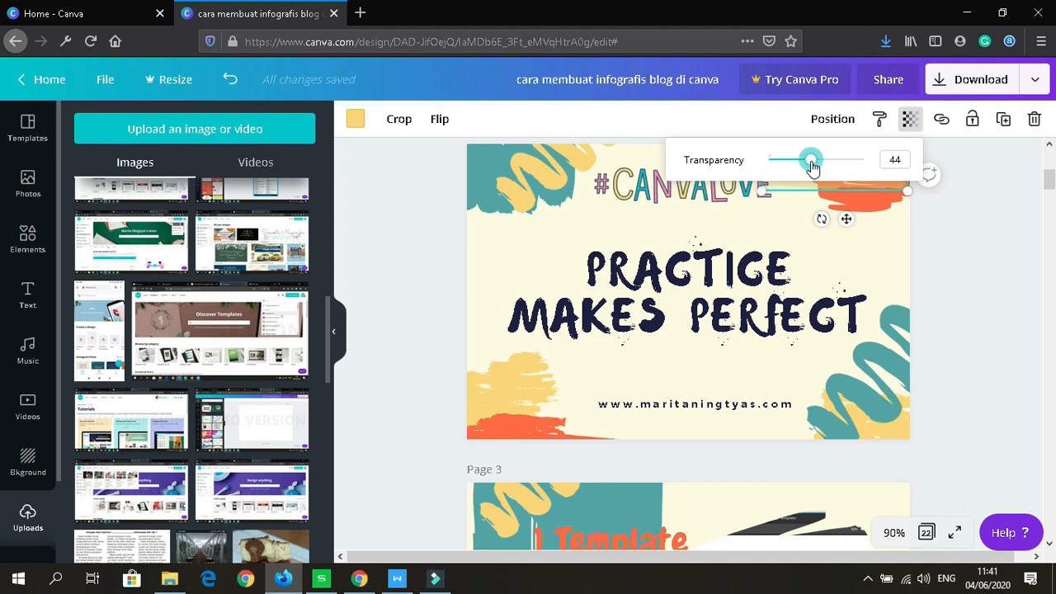
left_click_drag(813, 165, 882, 165)
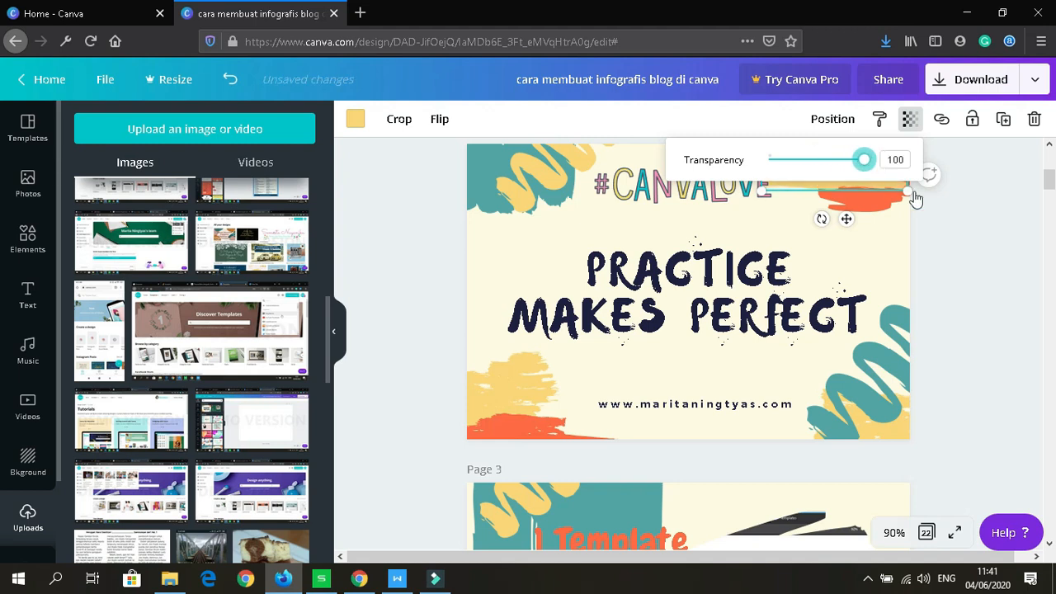
left_click(961, 225)
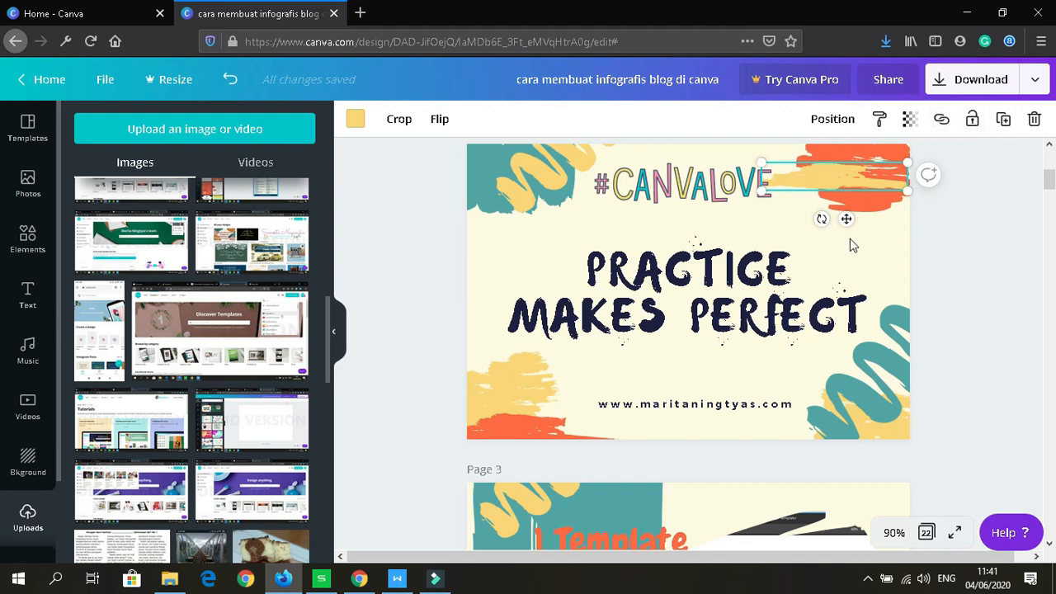
Step: Nudge #CANVALOVE down-left and place a copy of the teal squiggle at the slide's left edge
left_click(723, 191)
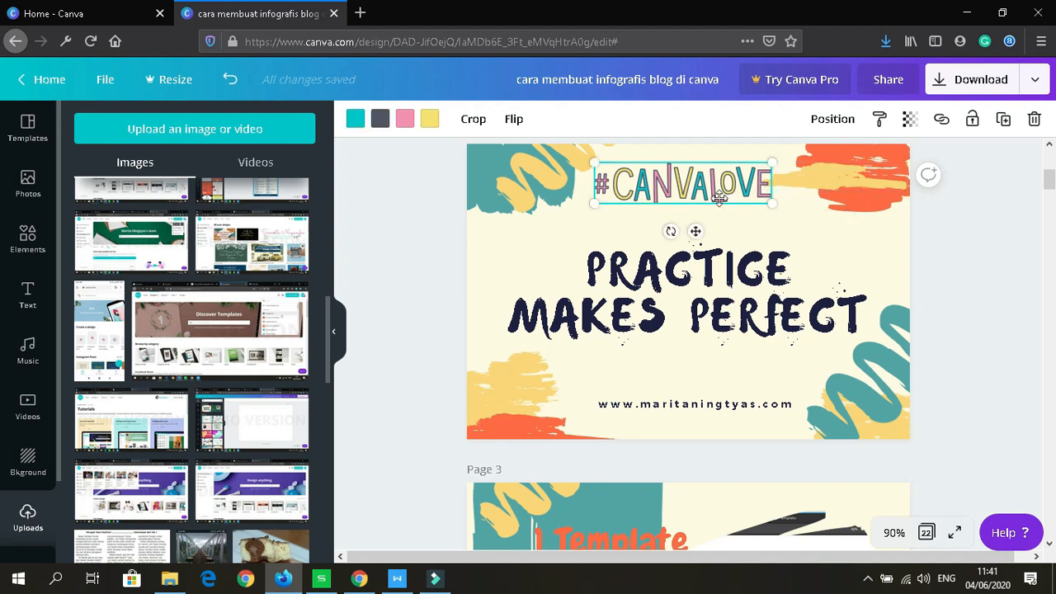
mouse_move(720, 198)
left_mouse_down()
mouse_move(701, 212)
mouse_move(710, 207)
left_mouse_up()
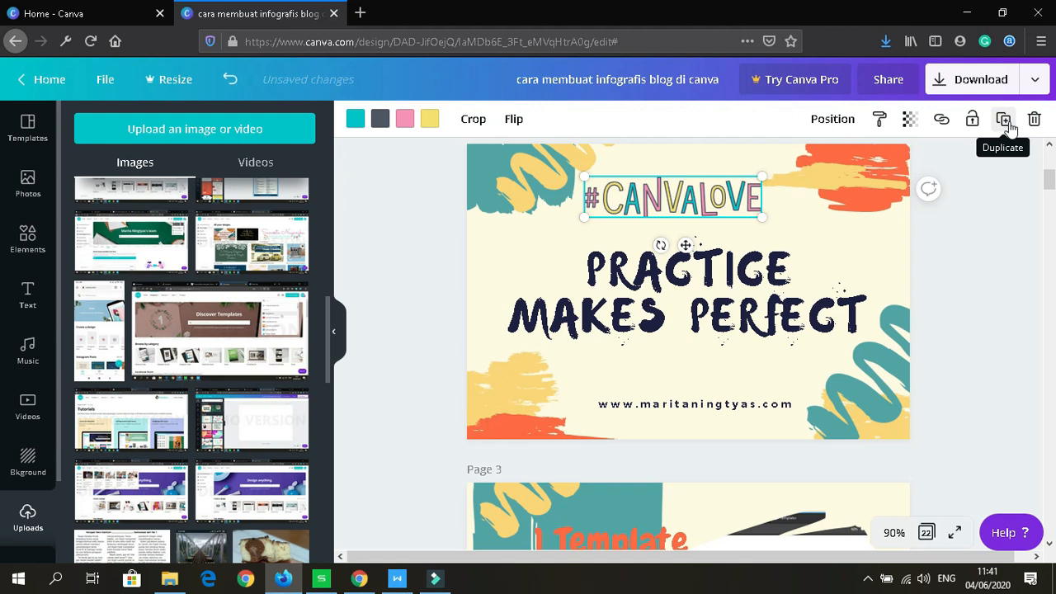
left_click(883, 389)
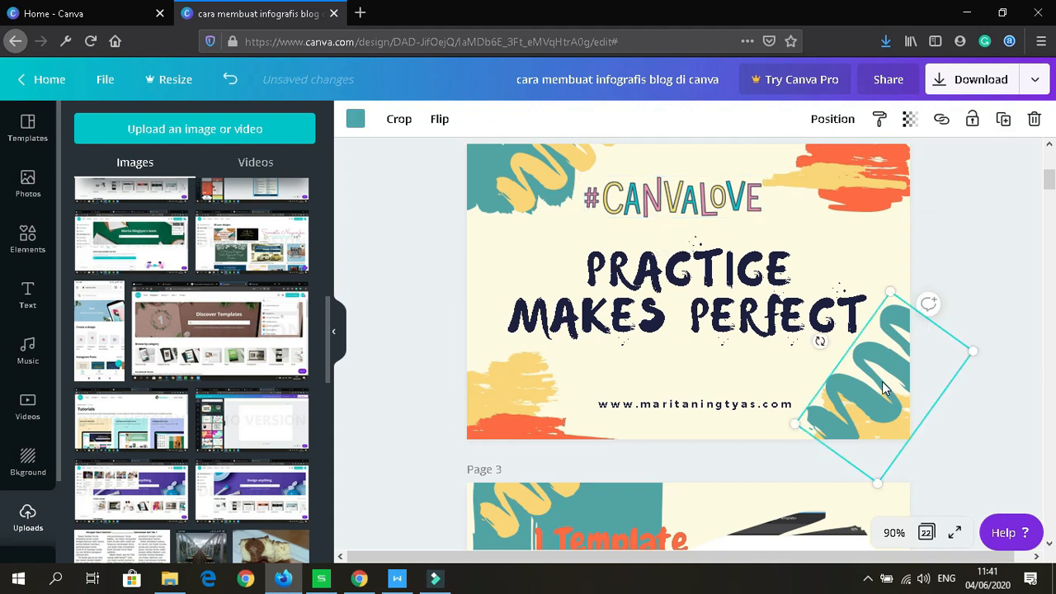
left_click(1003, 121)
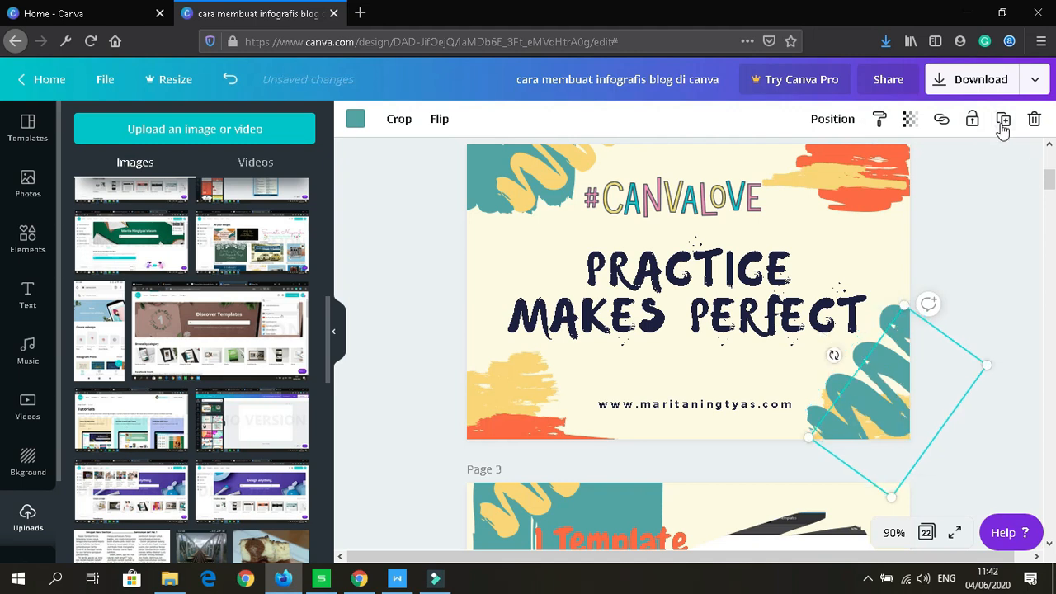
mouse_move(792, 377)
left_mouse_down()
mouse_move(518, 263)
mouse_move(543, 264)
mouse_move(450, 276)
mouse_move(456, 309)
mouse_move(462, 301)
left_mouse_up()
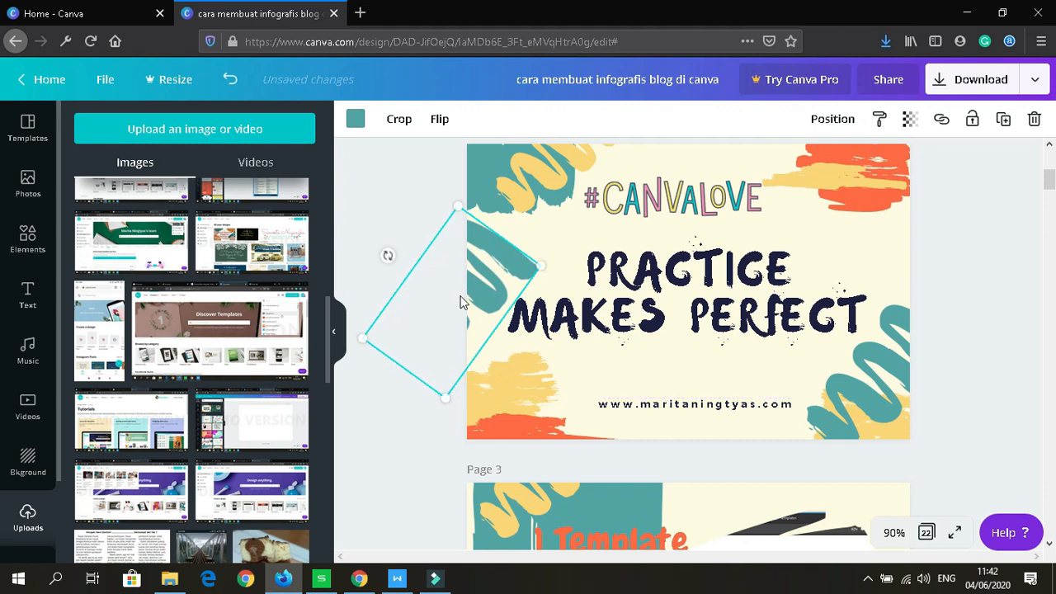
left_click(711, 204)
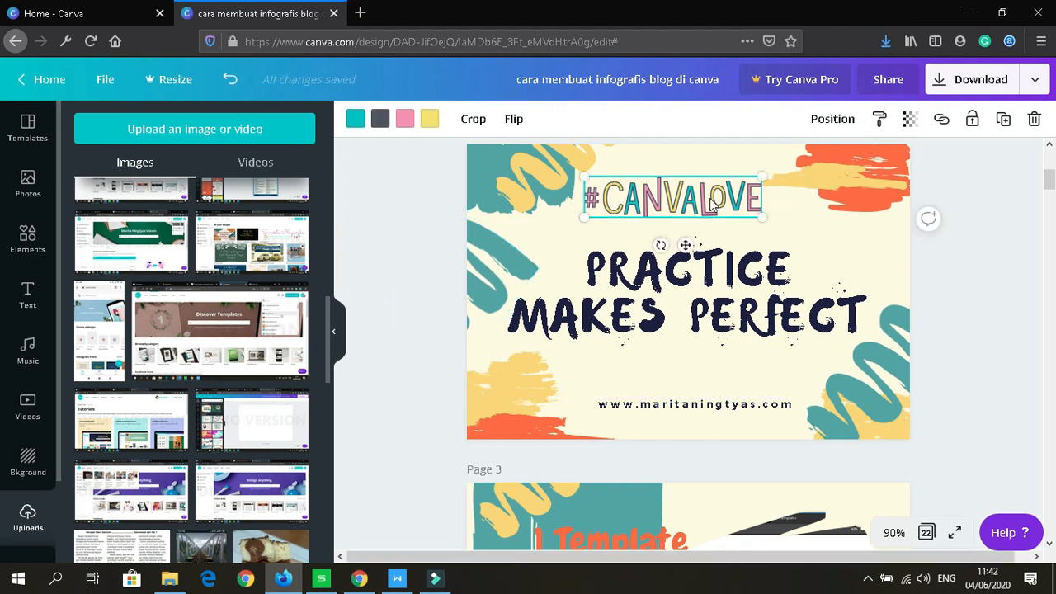
Step: Put a #CANVALOVE copy above the URL, then duplicate the headline and shift the copy up-left
left_click(1003, 121)
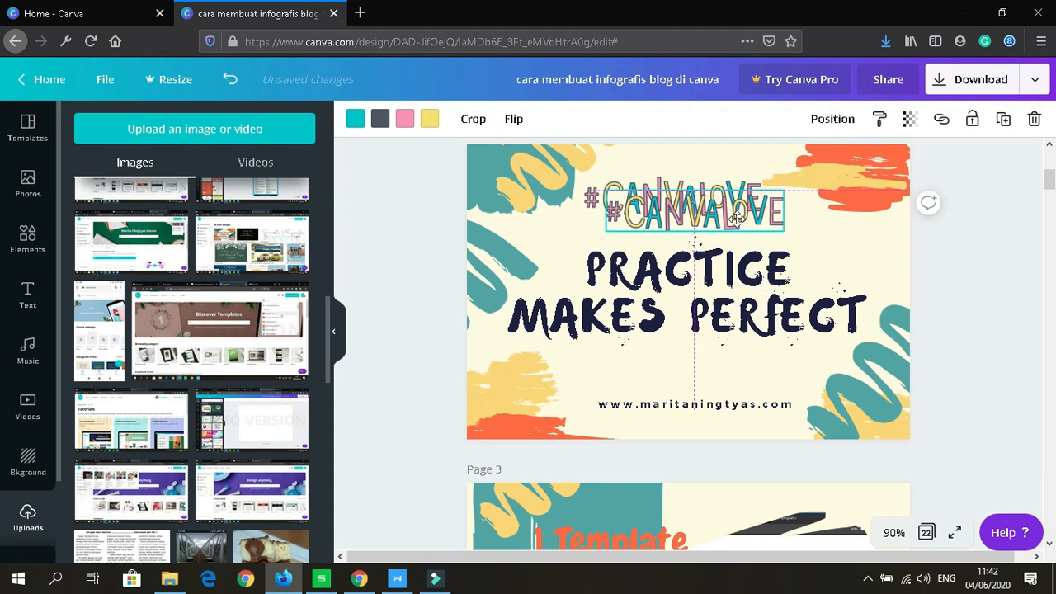
left_click_drag(739, 219, 778, 382)
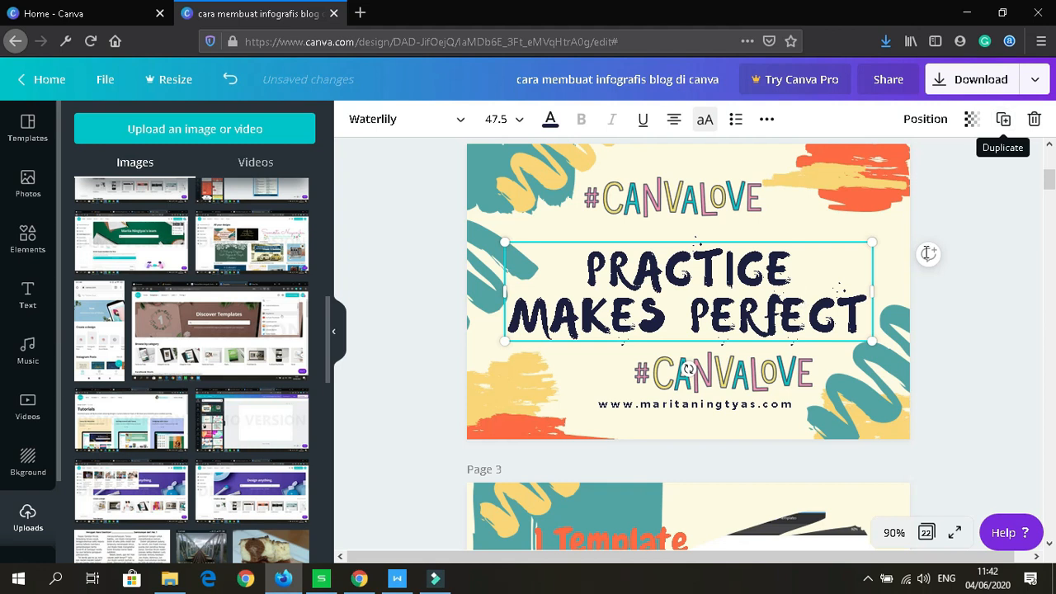
left_click(1005, 122)
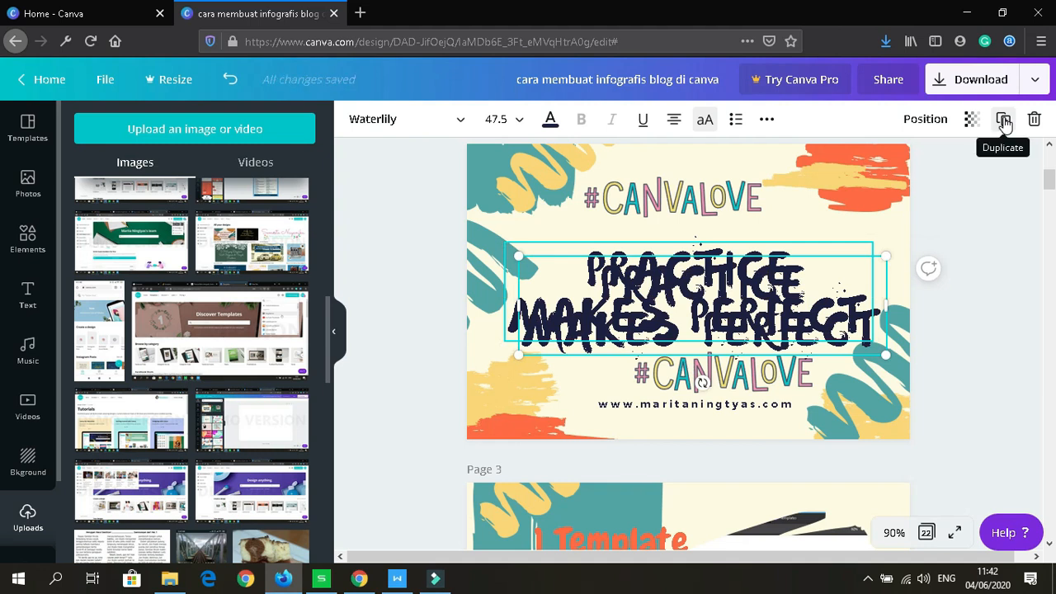
key("ctrl+z")
left_click(849, 274)
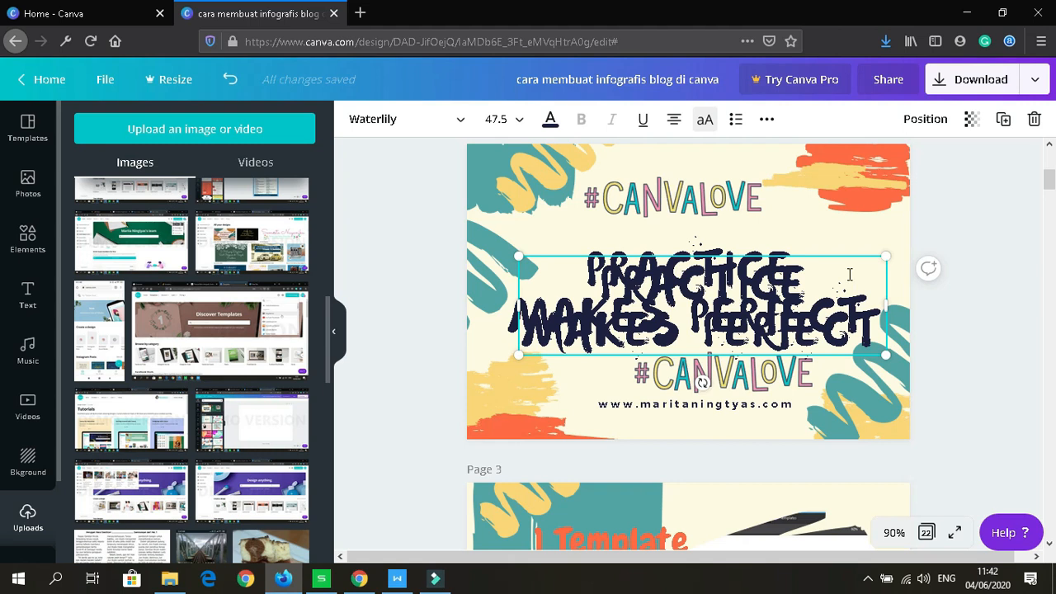
key("Delete")
key("Delete")
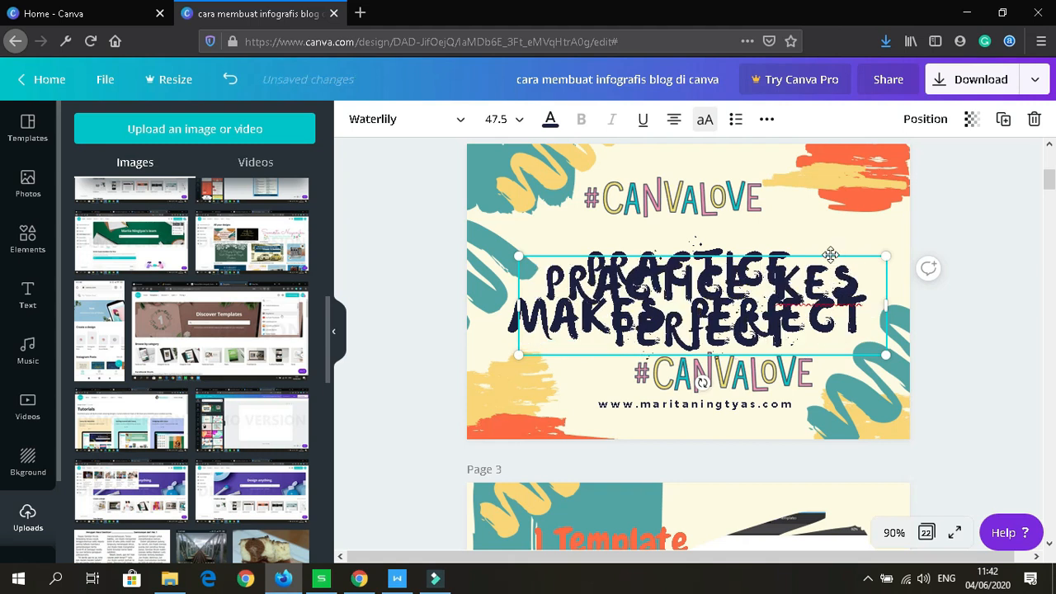
left_click_drag(830, 254, 816, 240)
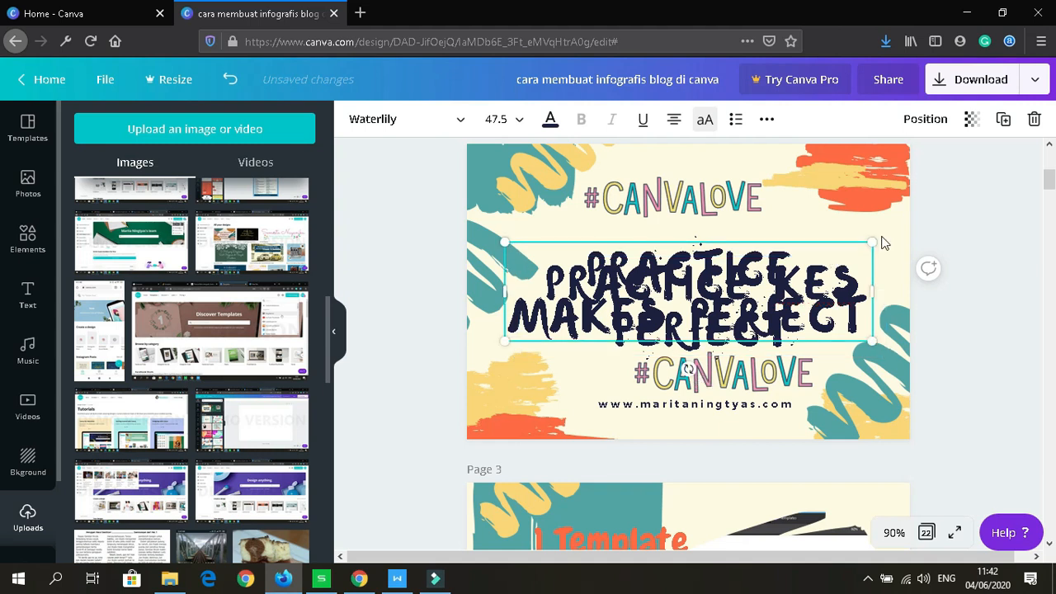
Step: Delete the duplicate headline, restore the missing 'ma' in MAKES, and nudge it slightly right
left_click(1034, 122)
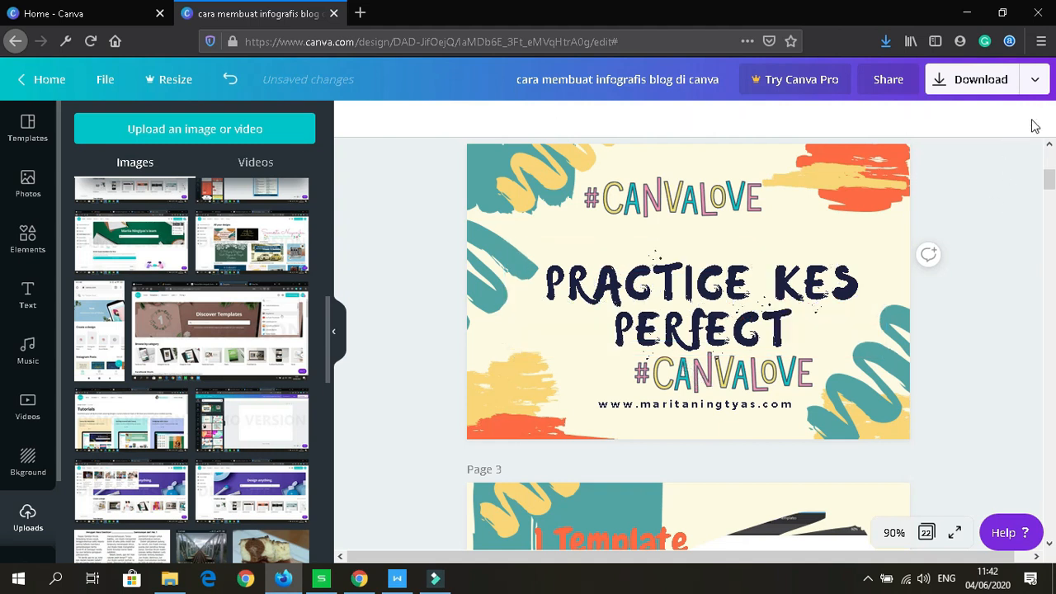
left_click(768, 285)
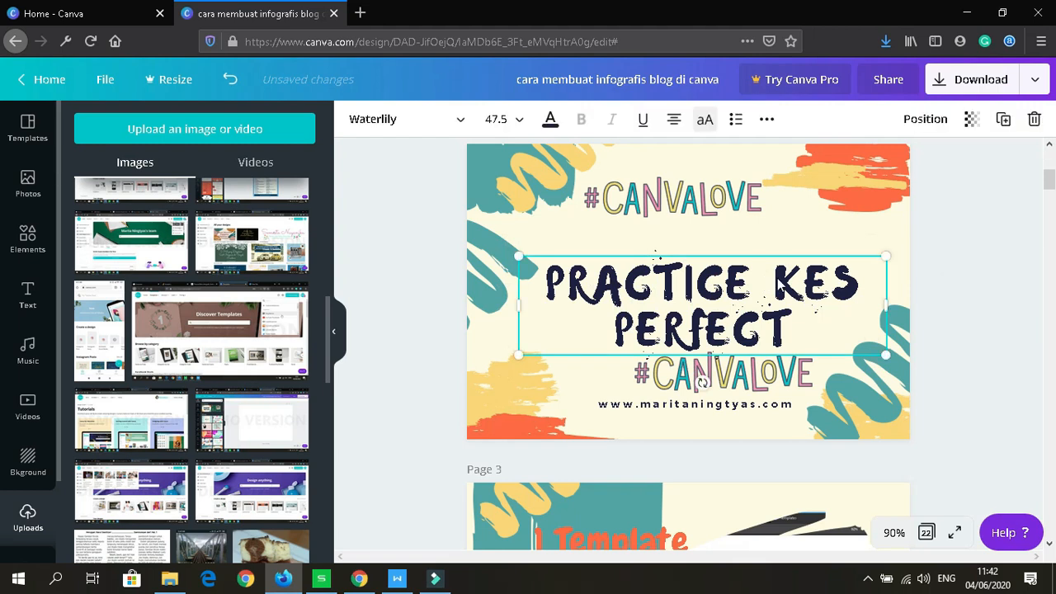
left_click(779, 283)
left_click(777, 279)
type("ma")
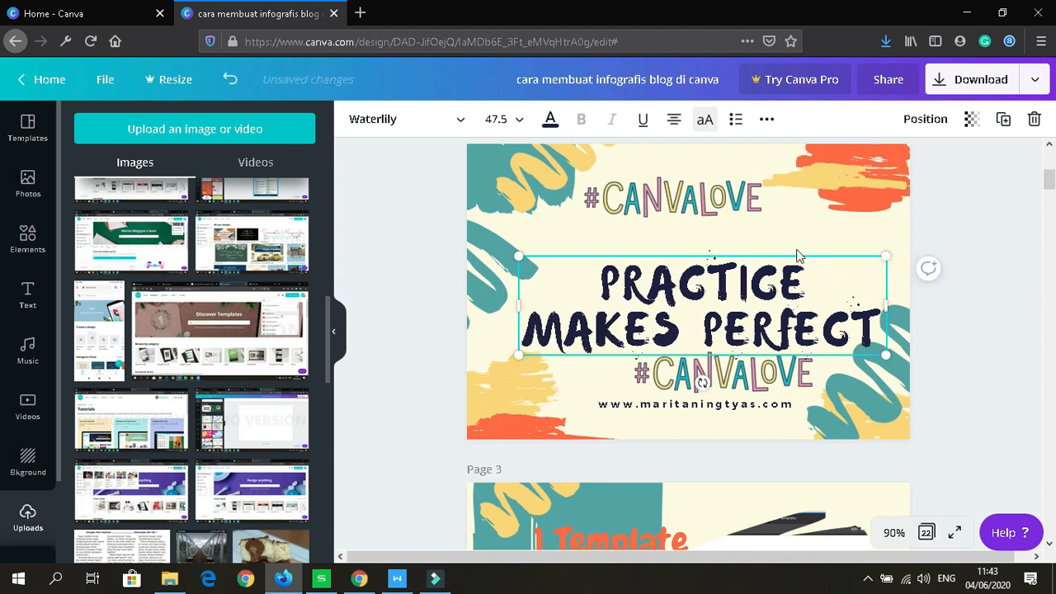
mouse_move(794, 245)
left_mouse_down()
mouse_move(810, 244)
mouse_move(798, 243)
left_mouse_up()
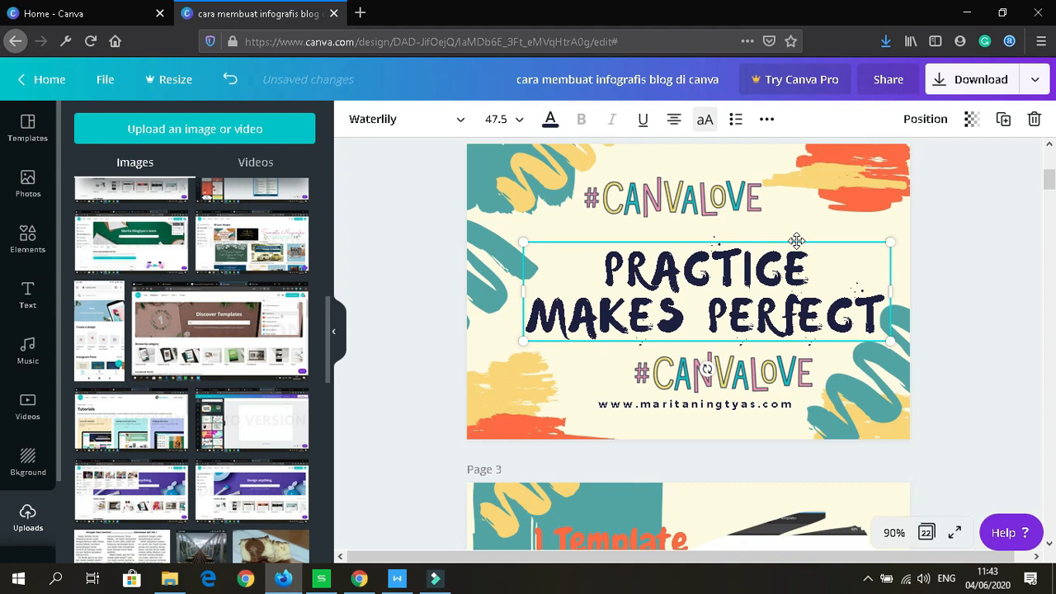
mouse_move(803, 240)
left_mouse_down()
mouse_move(815, 236)
mouse_move(794, 237)
mouse_move(810, 232)
mouse_move(803, 250)
mouse_move(805, 240)
left_mouse_up()
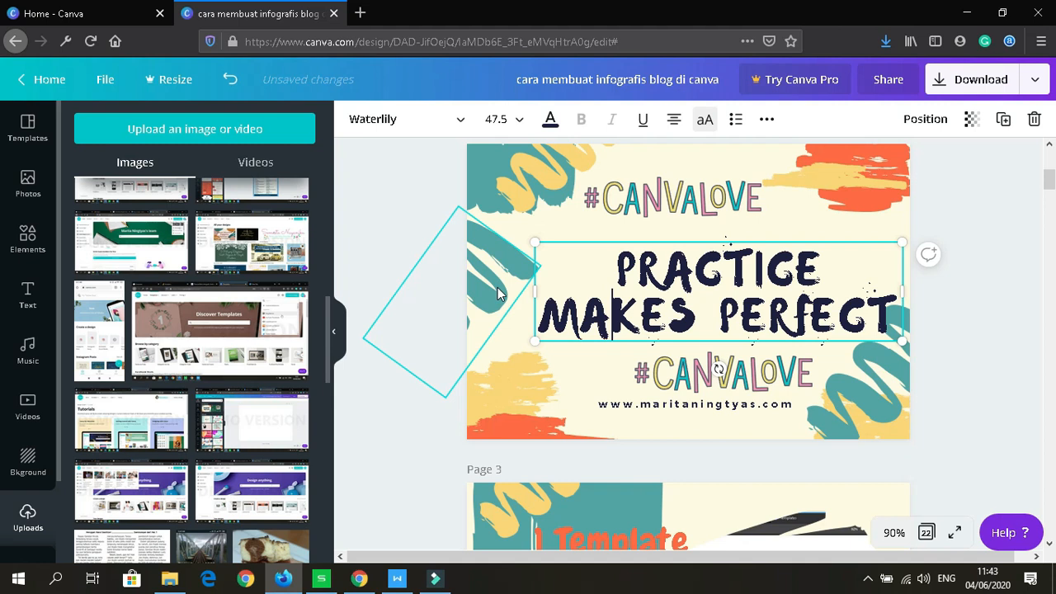
Step: Delete the teal diamond and the lower #CANVALOVE, then re-centre the headline horizontally
left_click(497, 287)
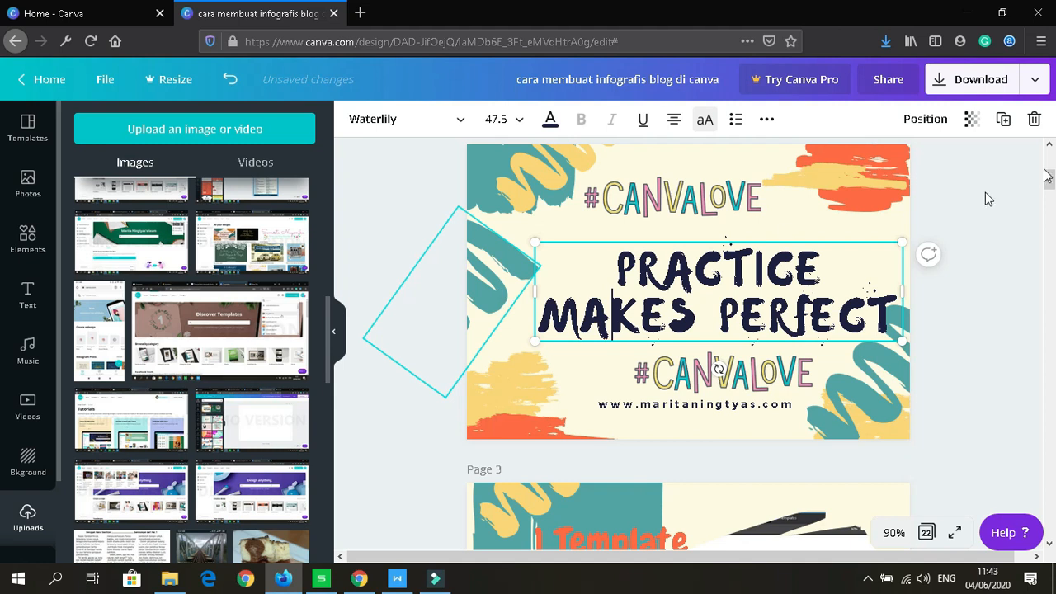
left_click(1034, 120)
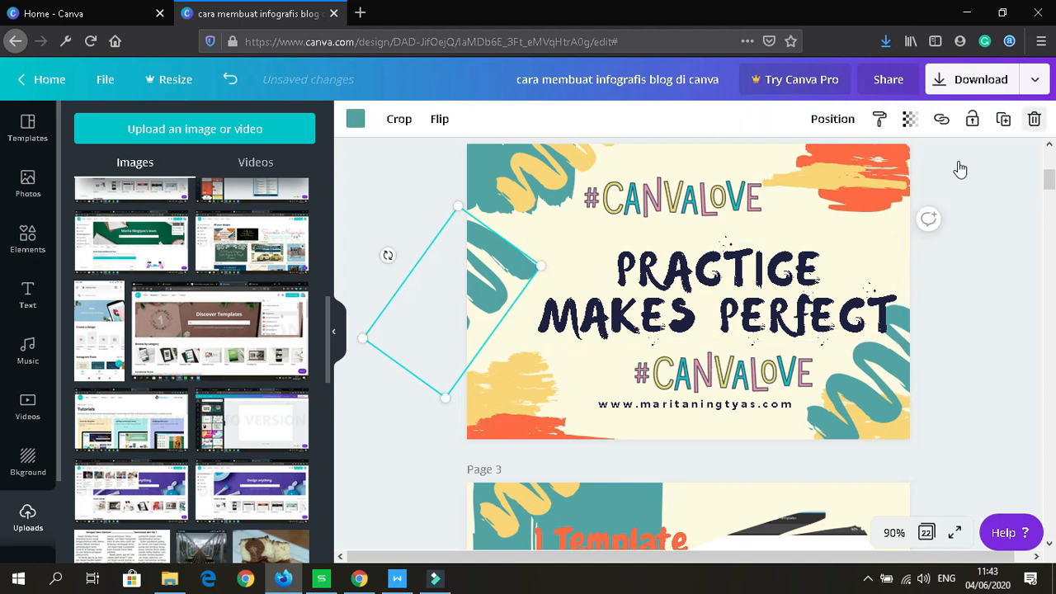
left_click(735, 377)
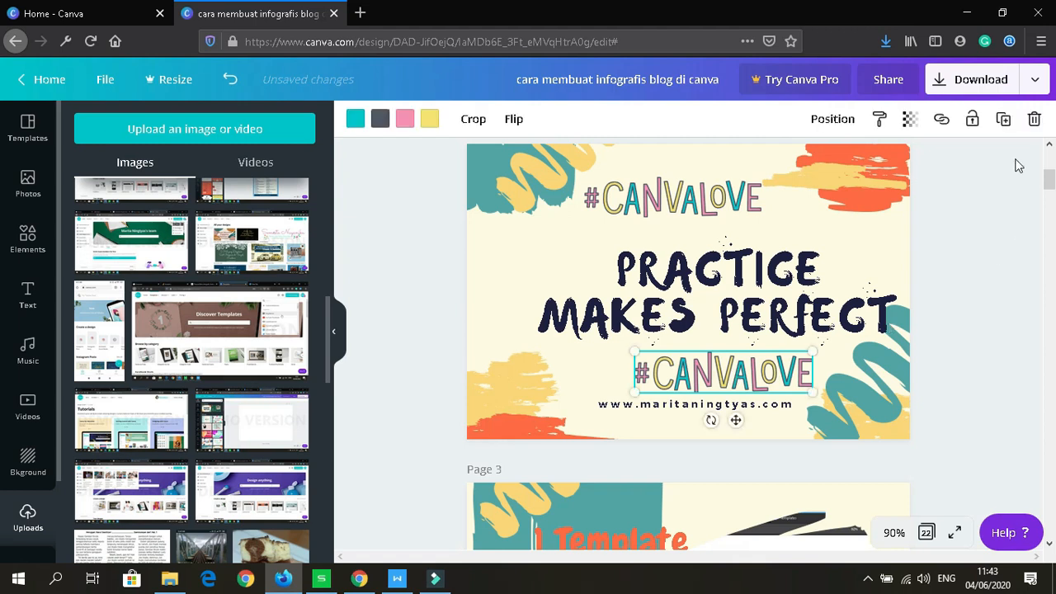
left_click(1035, 120)
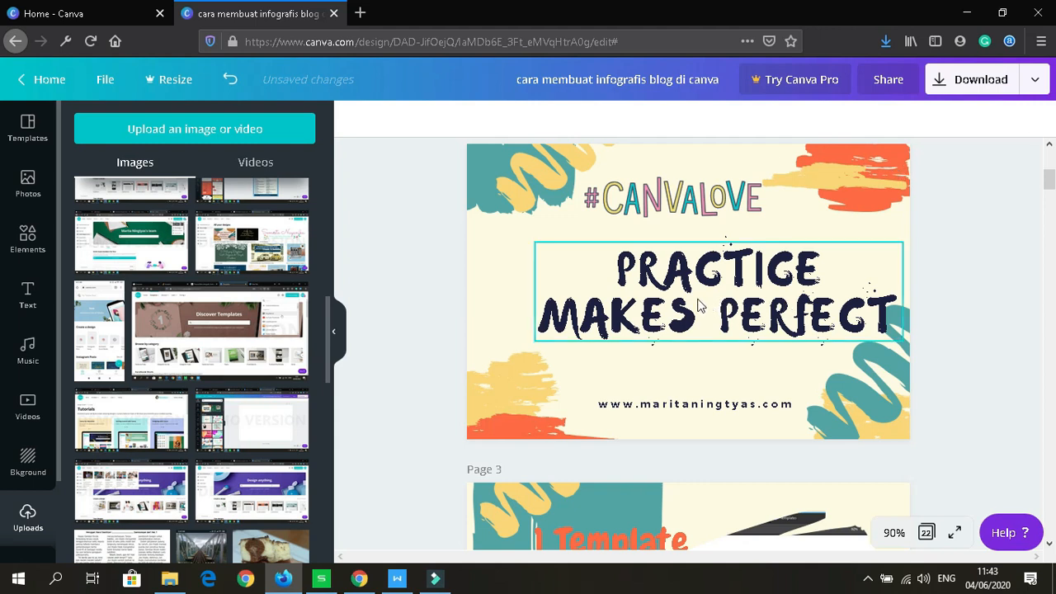
left_click_drag(691, 295, 601, 295)
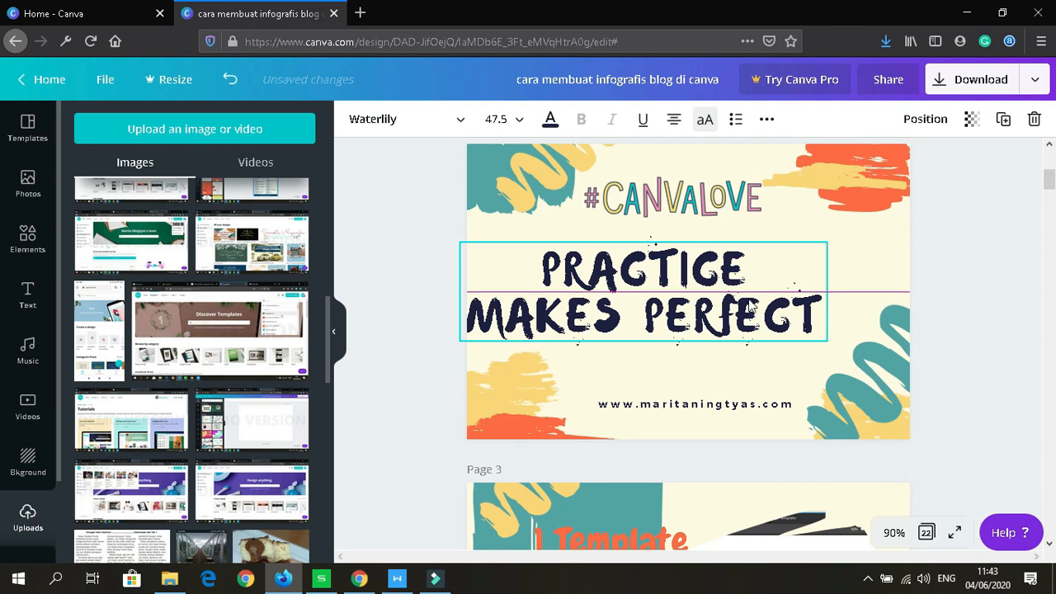
left_click_drag(692, 298, 760, 299)
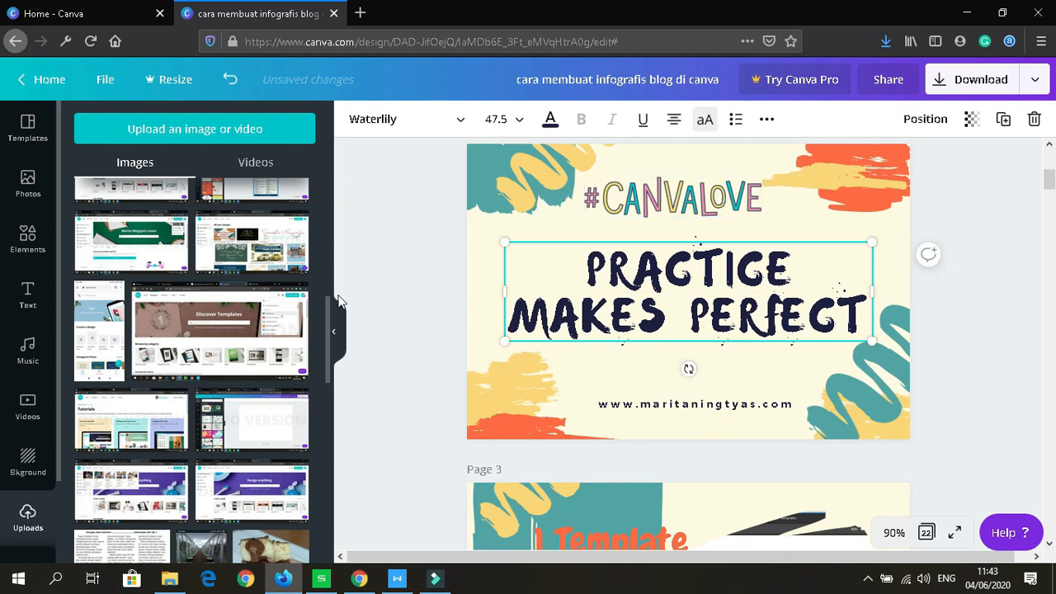
Step: Rerun the Elements search for 'canva' to list the Made in Canva badges
left_click(40, 250)
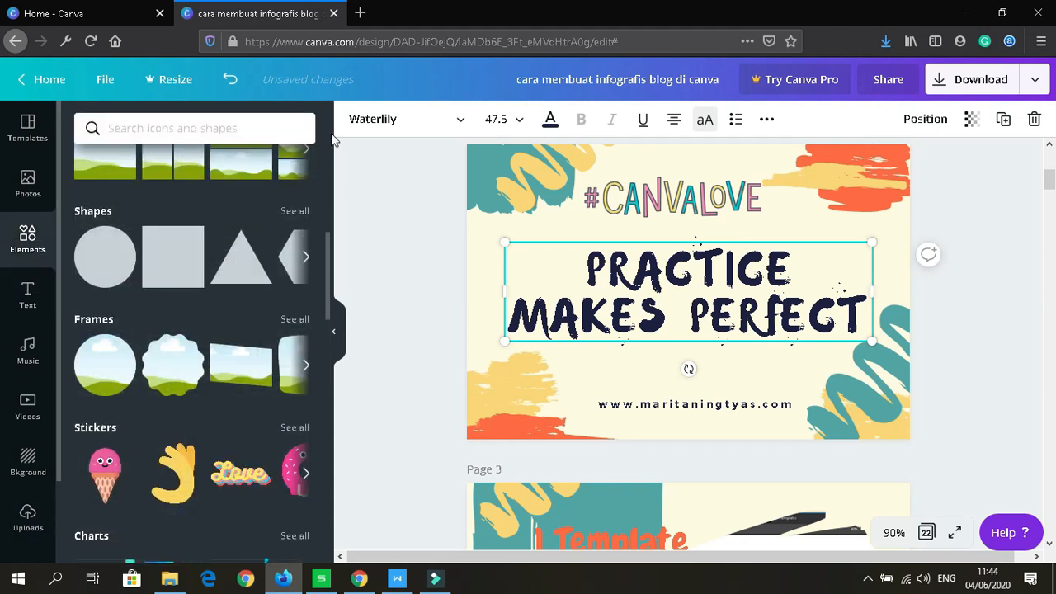
left_click(201, 128)
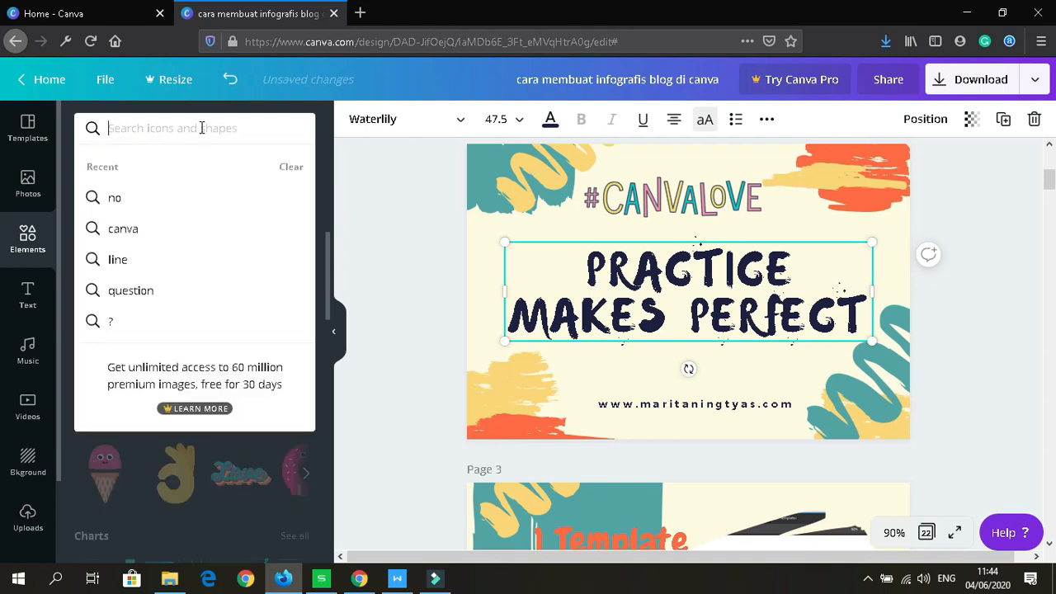
left_click(139, 231)
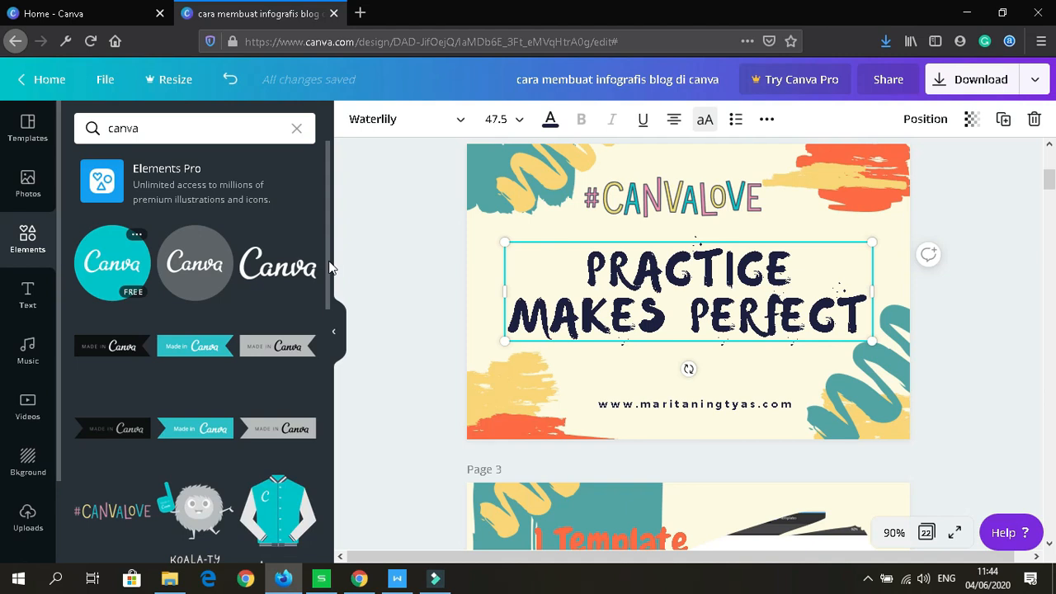
Step: Add a single Made in Canva badge and drag it below the headline
left_click(212, 440)
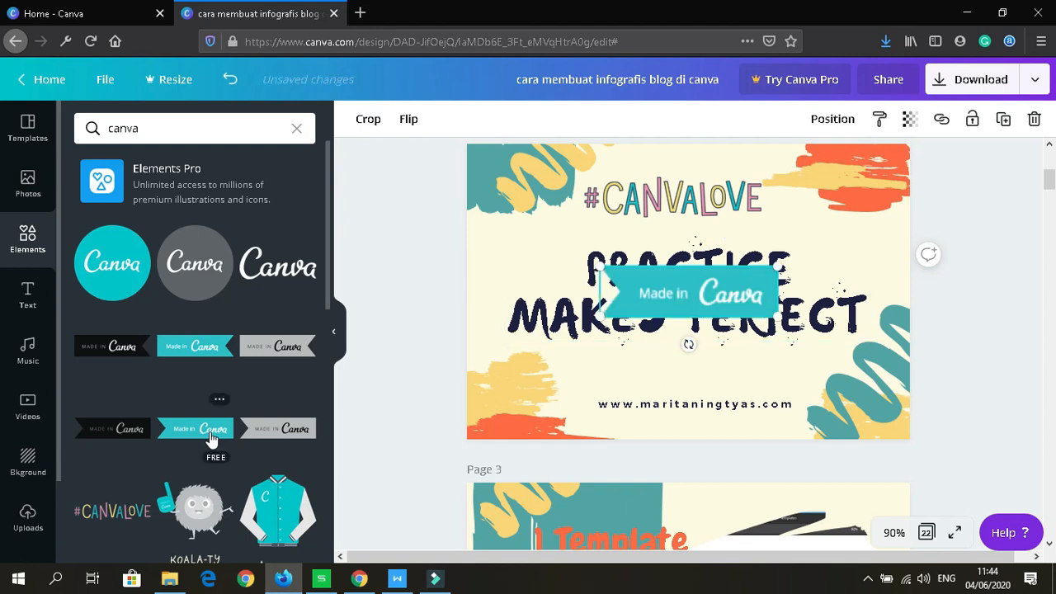
left_click(211, 440)
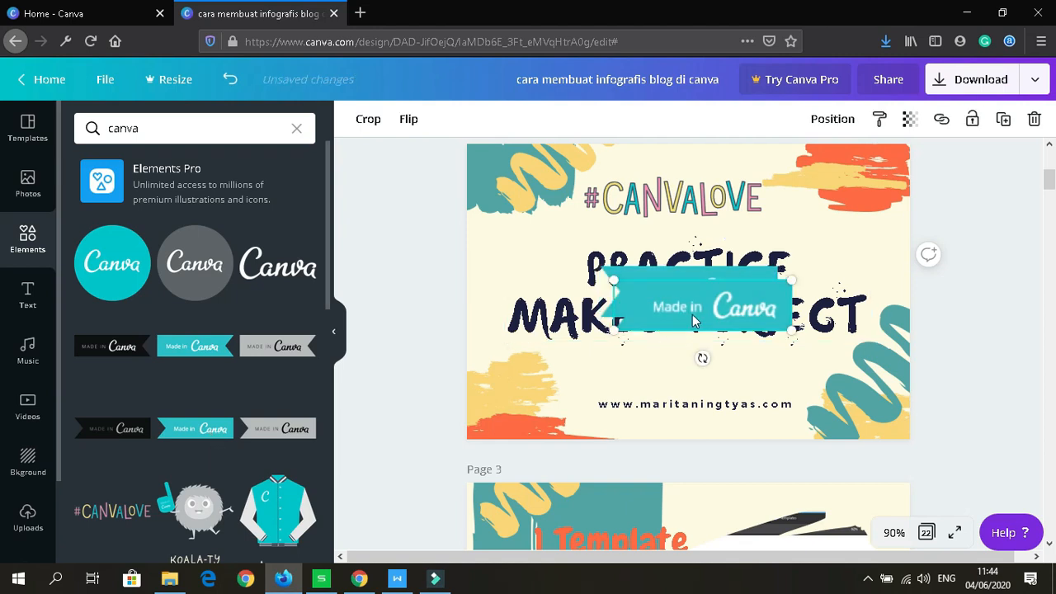
key("Delete")
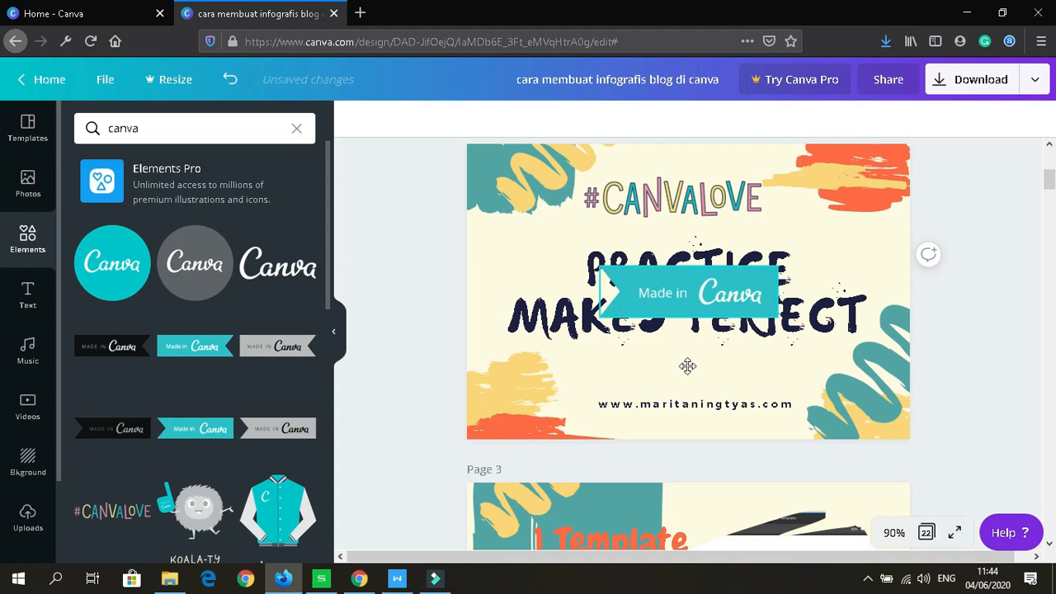
left_click_drag(687, 295, 688, 381)
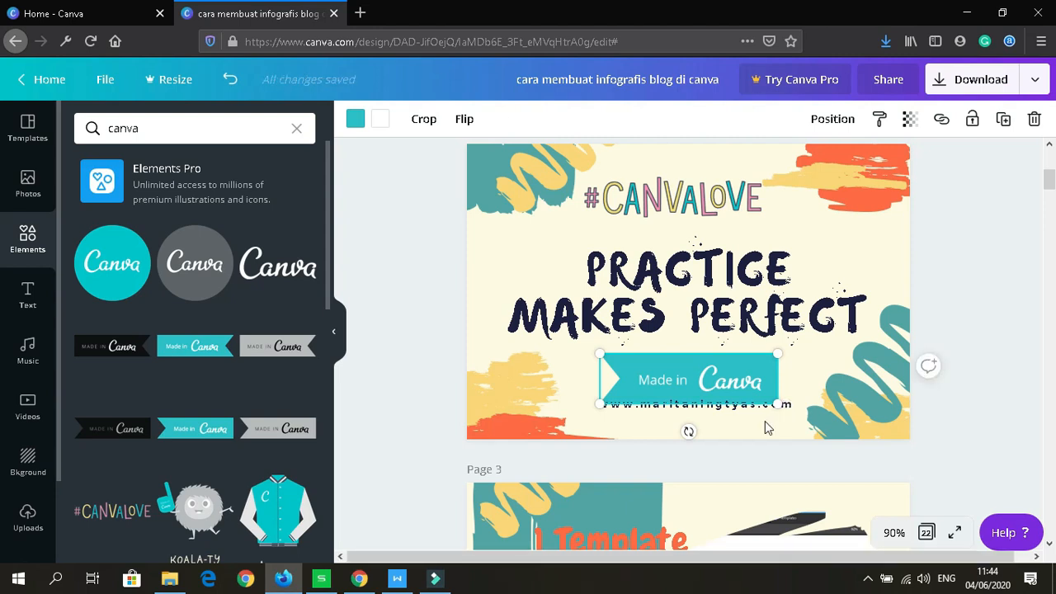
left_click(765, 422)
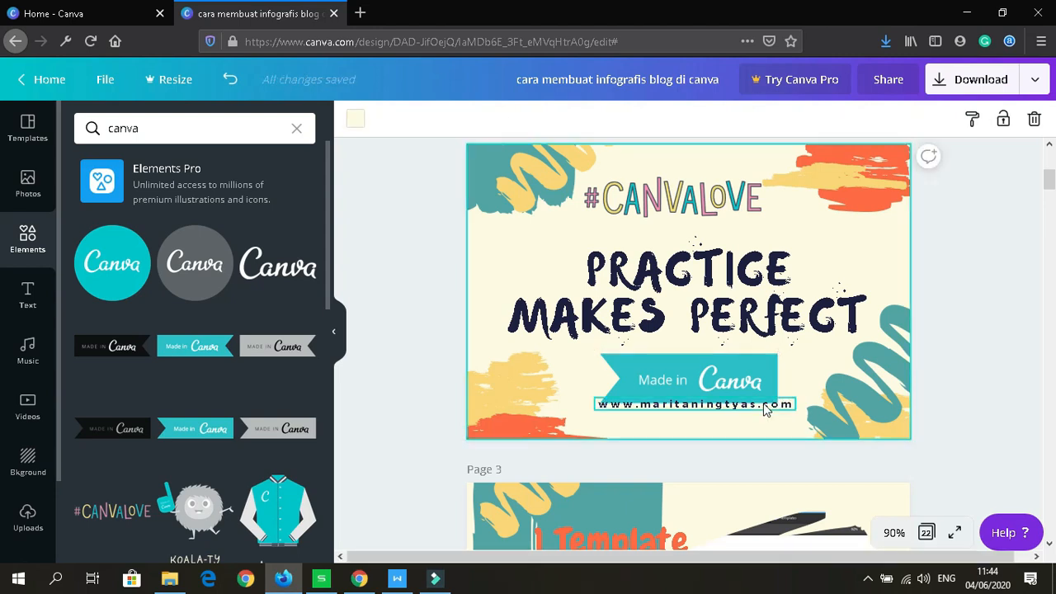
Step: Nudge the website address down two steps so it sits beneath the badge
left_click(765, 406)
key("Down")
key("Down")
key("Down")
key("Down")
key("Down")
key("Down")
key("Down")
key("Down")
key("Down")
key("Down")
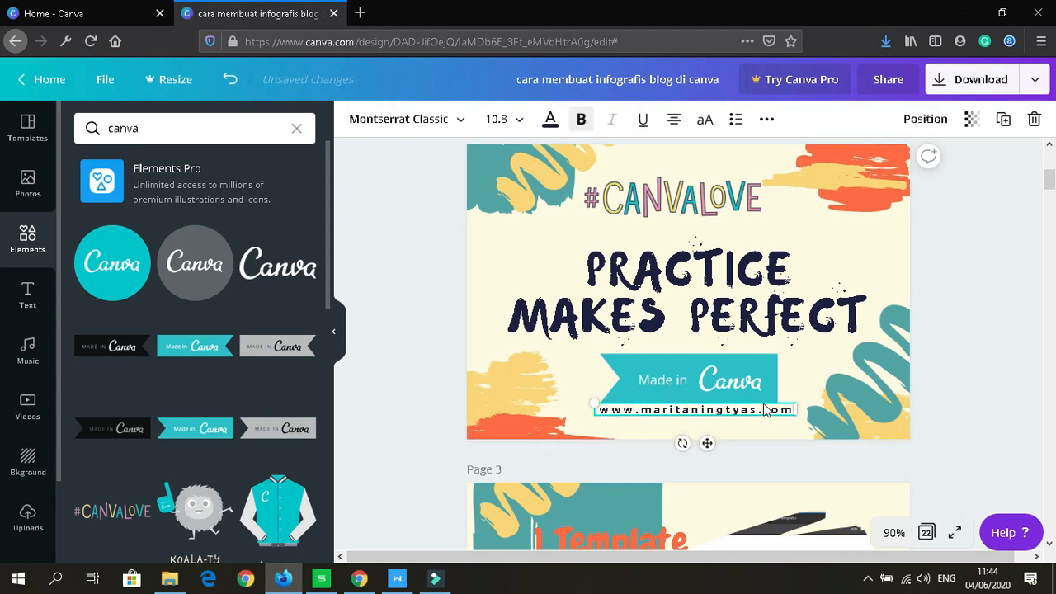
key("Down")
key("Down")
key("Down")
key("Down")
key("Down")
key("Down")
key("Down")
key("Down")
key("Down")
key("Down")
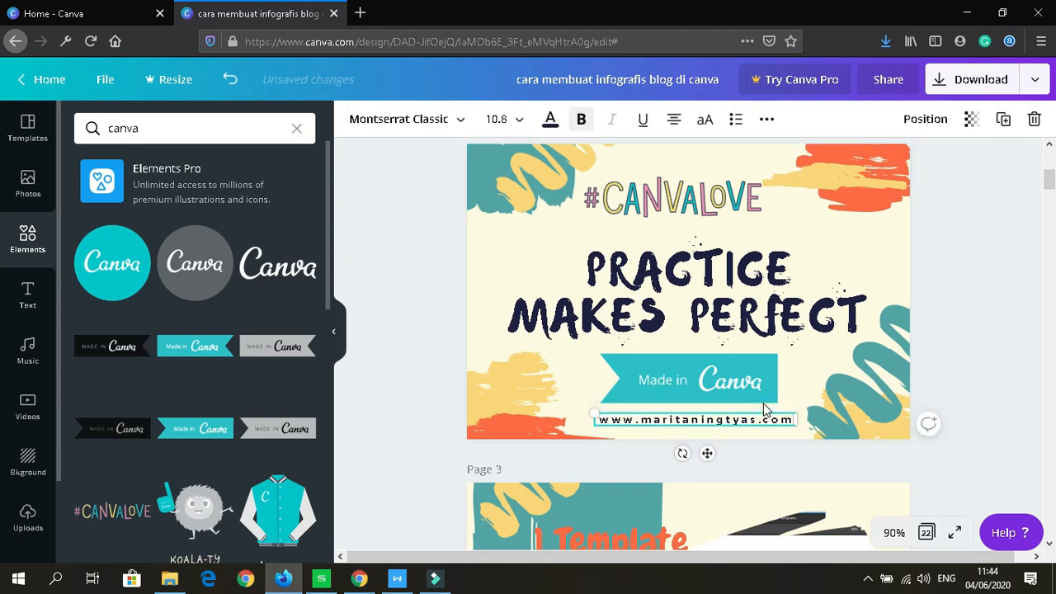
left_click(961, 288)
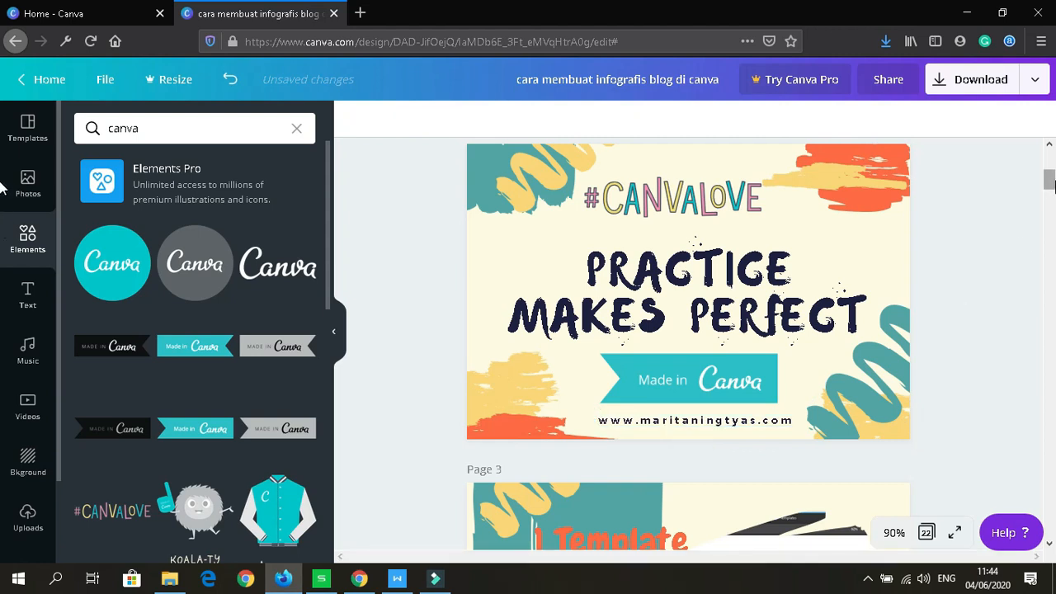
left_click_drag(1050, 183, 1051, 165)
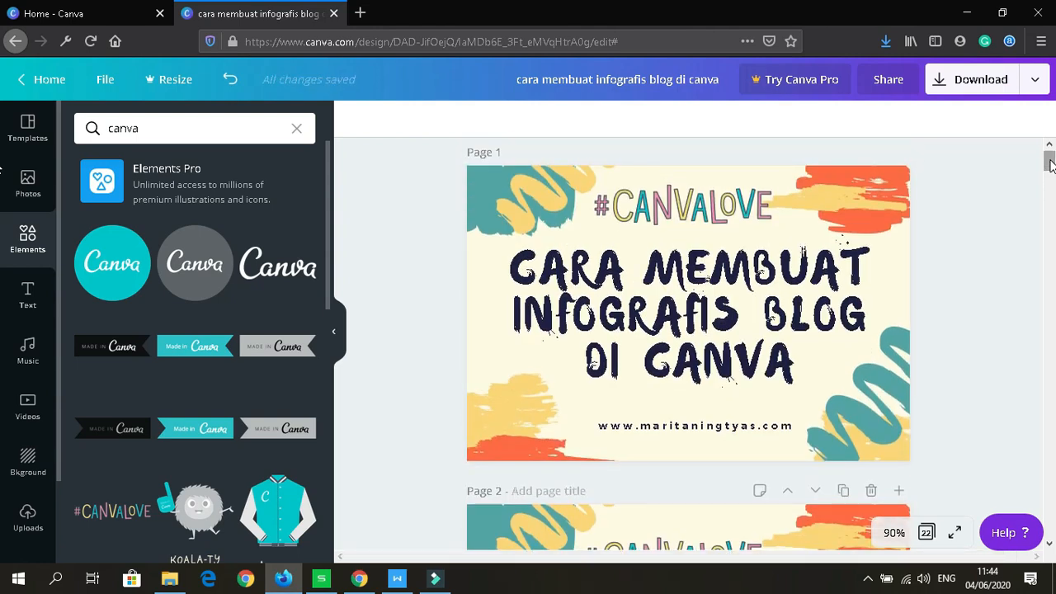
left_click(982, 82)
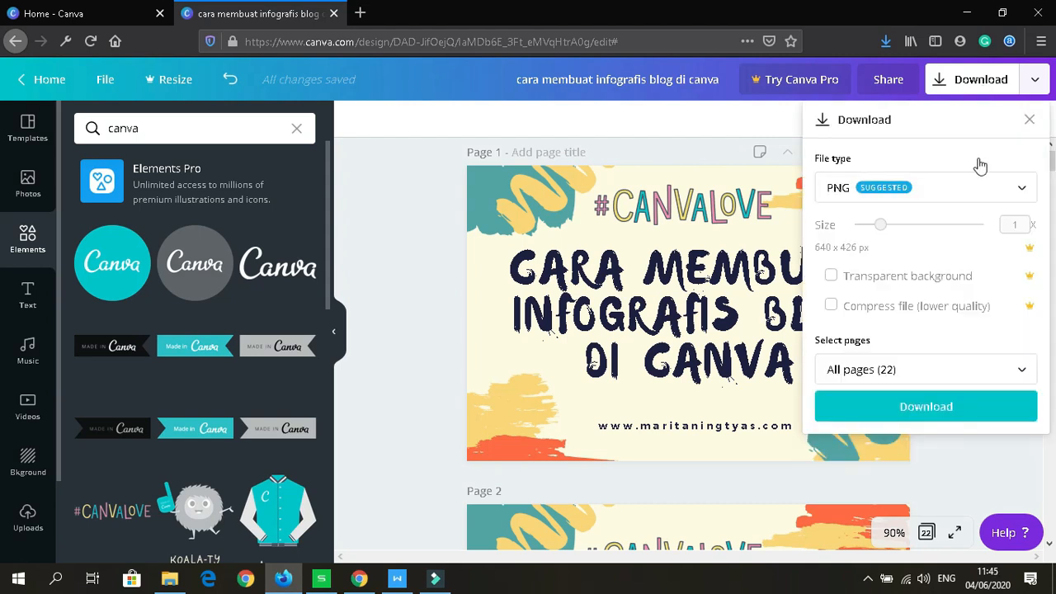
left_click(993, 193)
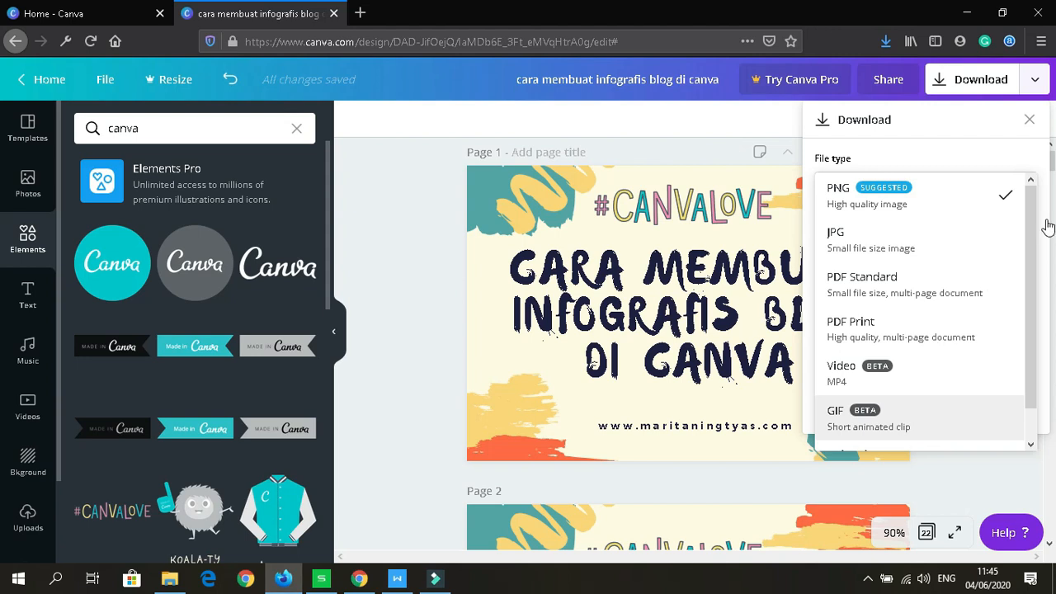
left_click(1030, 126)
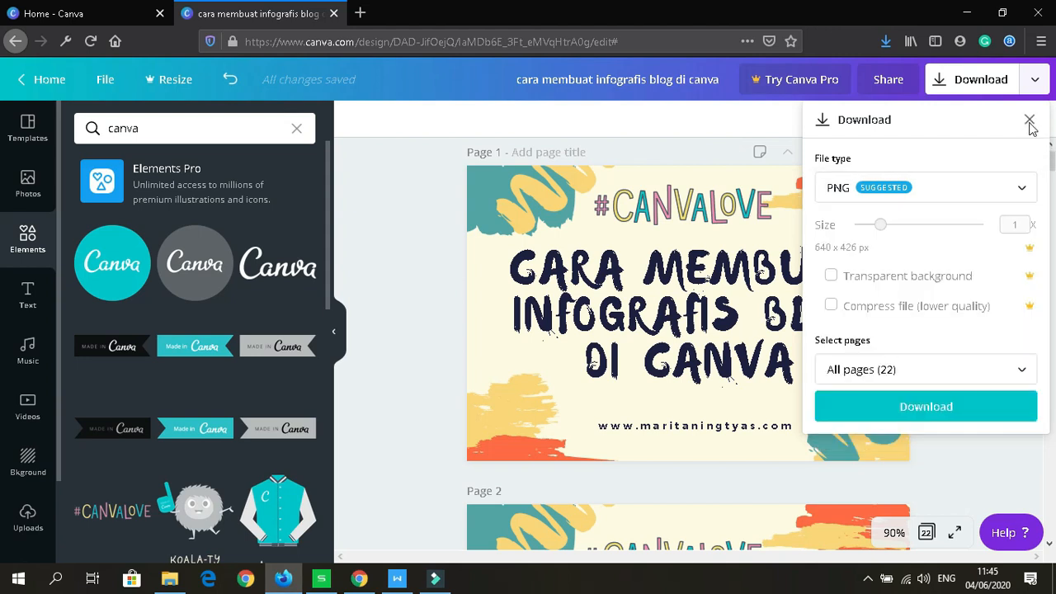
left_click(1030, 124)
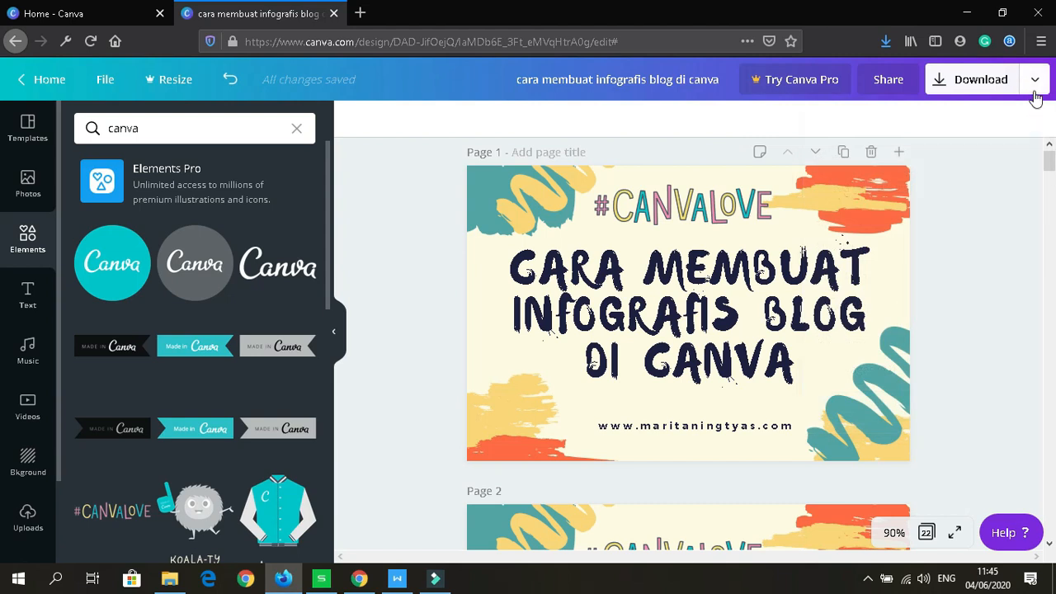
Step: Expand the publishing options list down to Box, HubSpot, Typeform and Smartmockups, then close it
left_click(1035, 83)
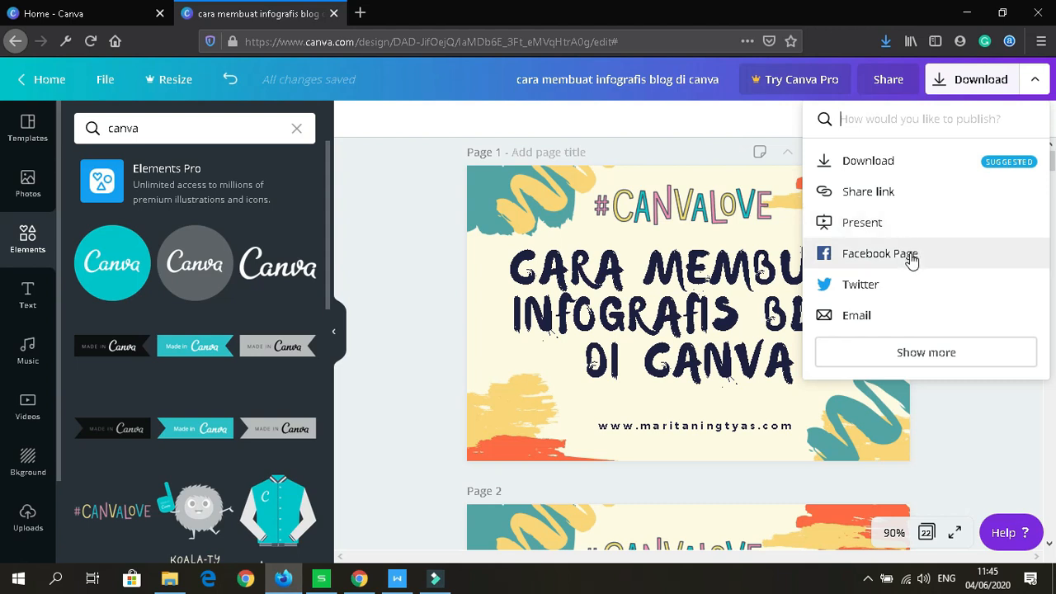
left_click(889, 359)
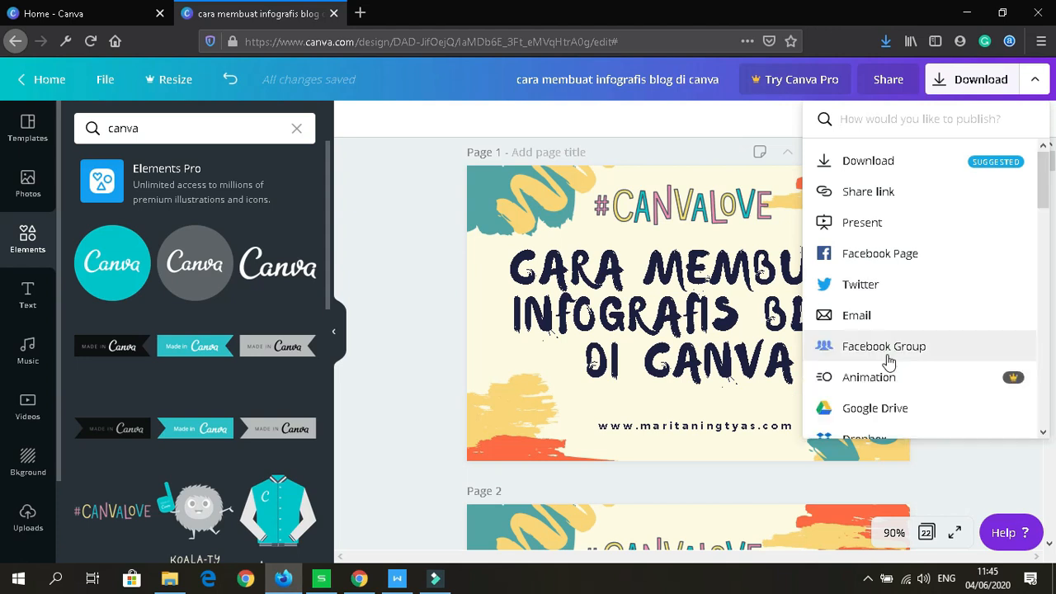
left_click_drag(1041, 192, 1035, 464)
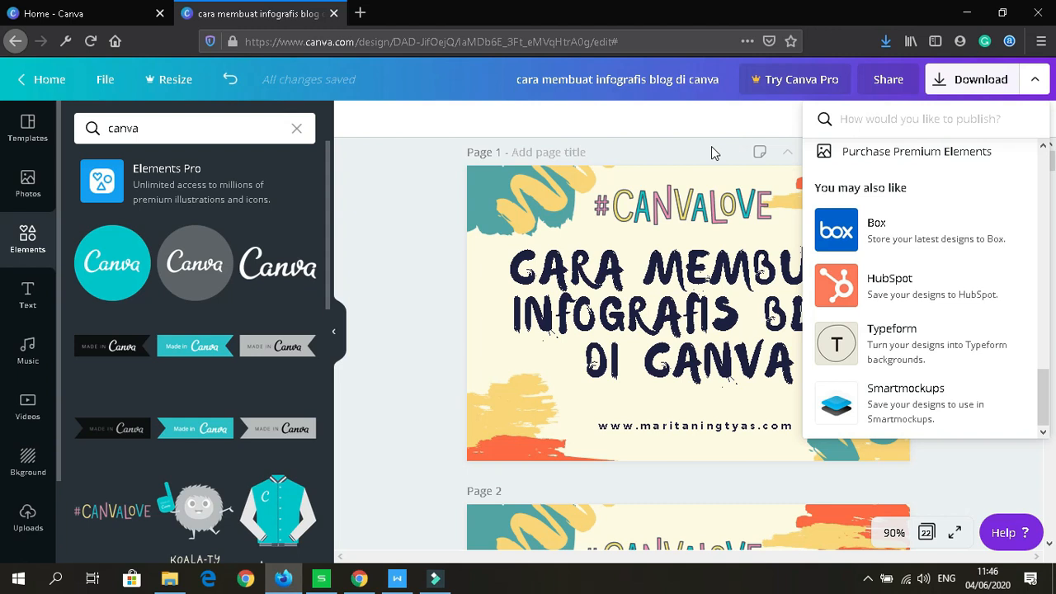
left_click(712, 146)
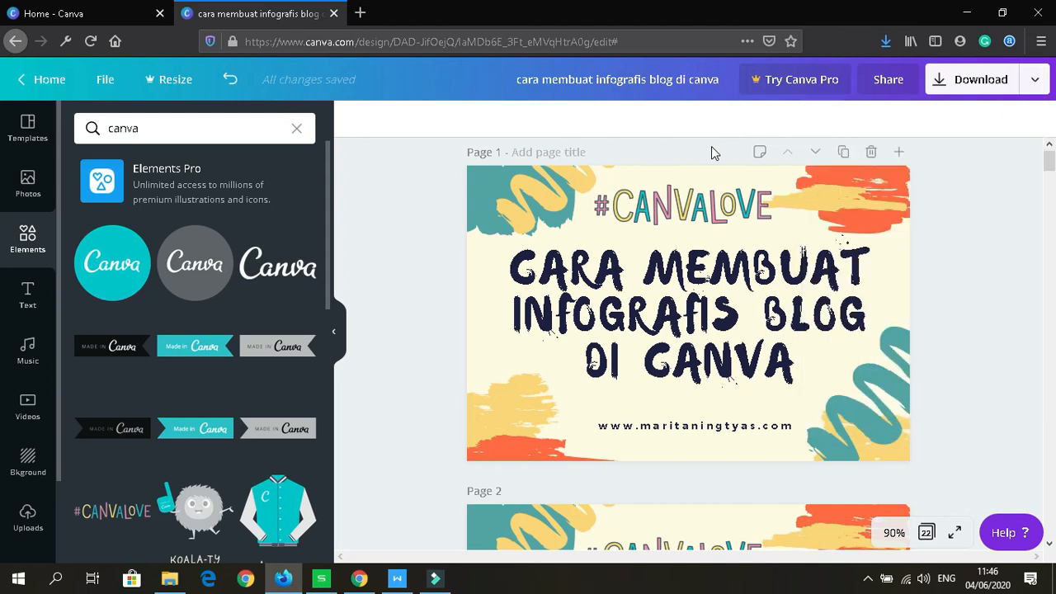
Step: Download all 22 pages of the design with JPG as the file type
left_click(974, 86)
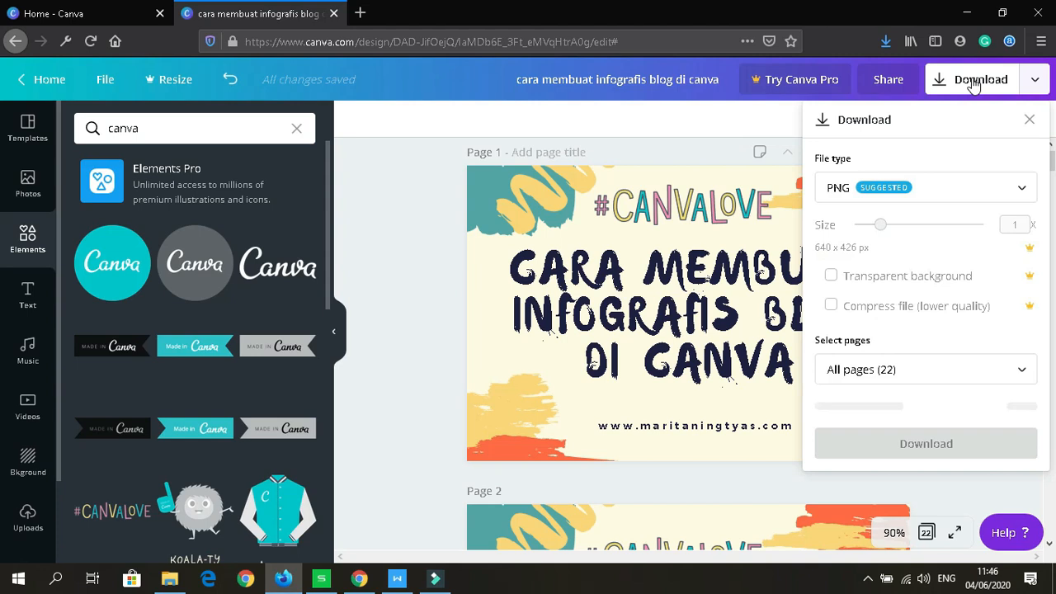
left_click(1023, 192)
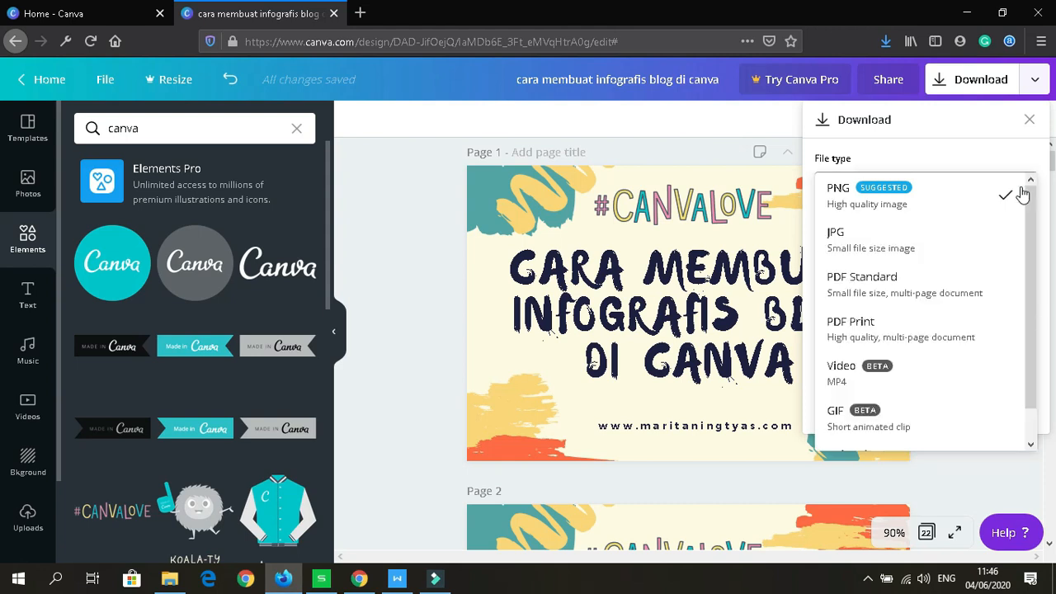
left_click(944, 246)
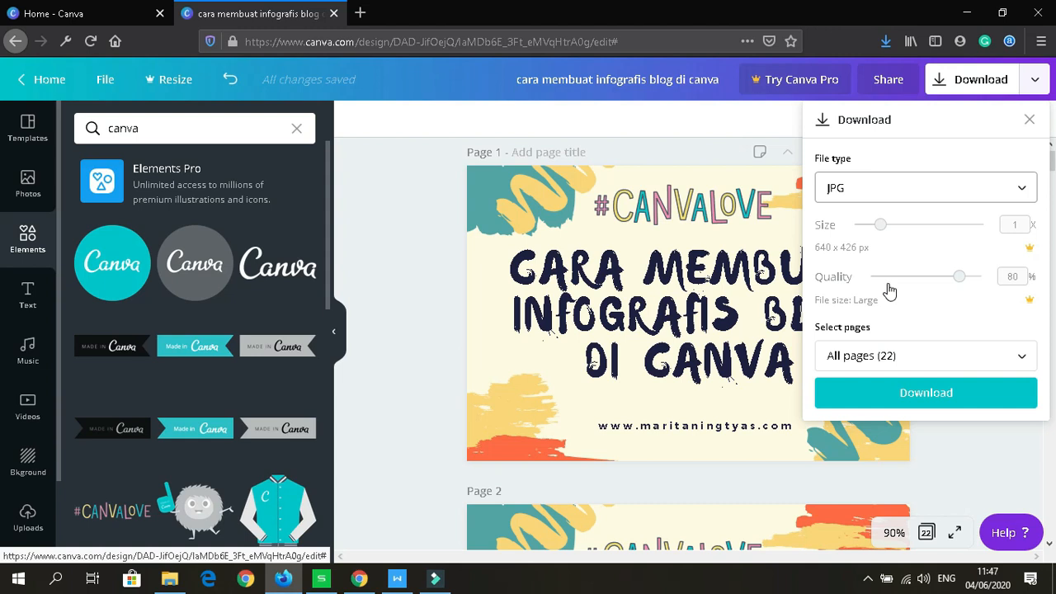
left_click(925, 392)
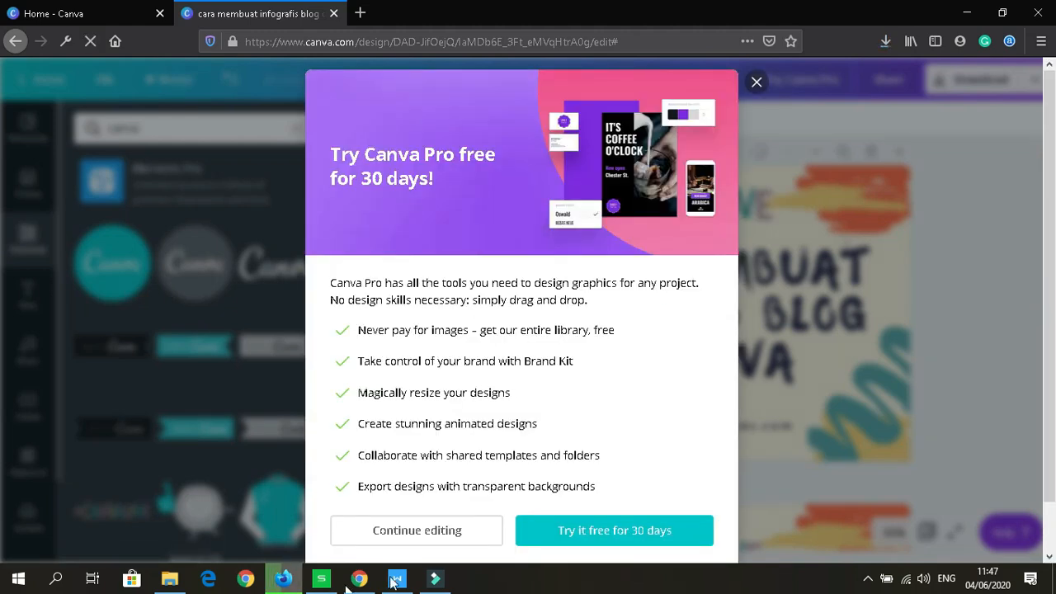
mouse_move(285, 585)
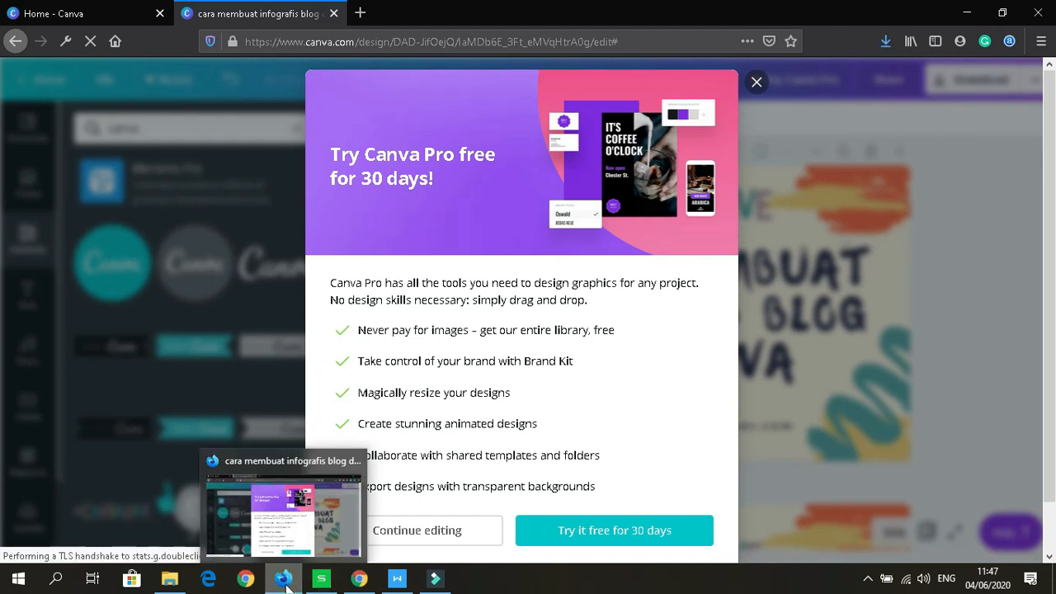
Step: In File Explorer's Downloads, select the 'cara membuat infografis blog di canva' ZIP archive
left_click(169, 579)
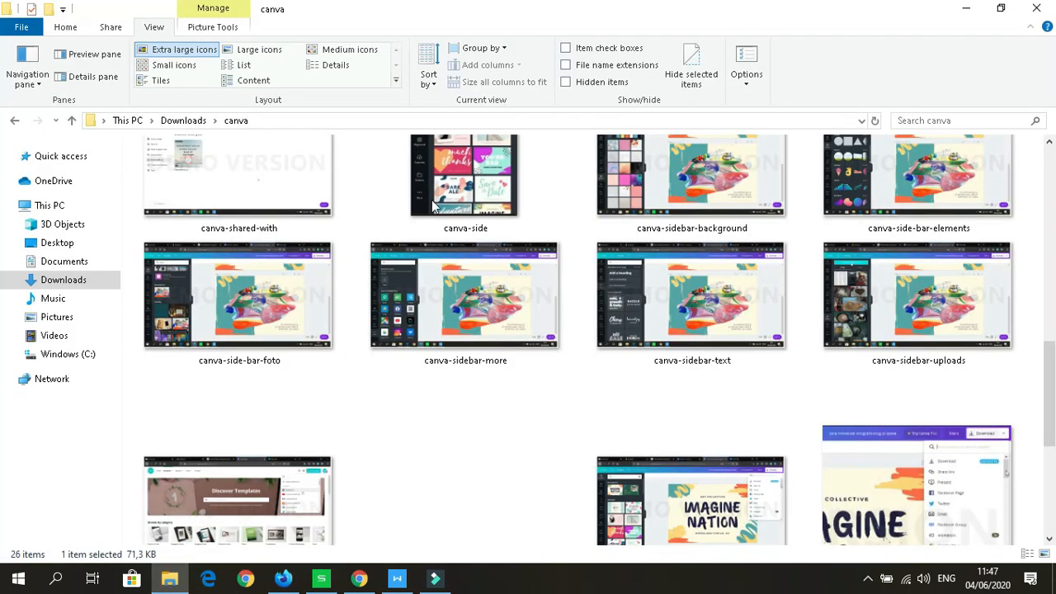
left_click(187, 122)
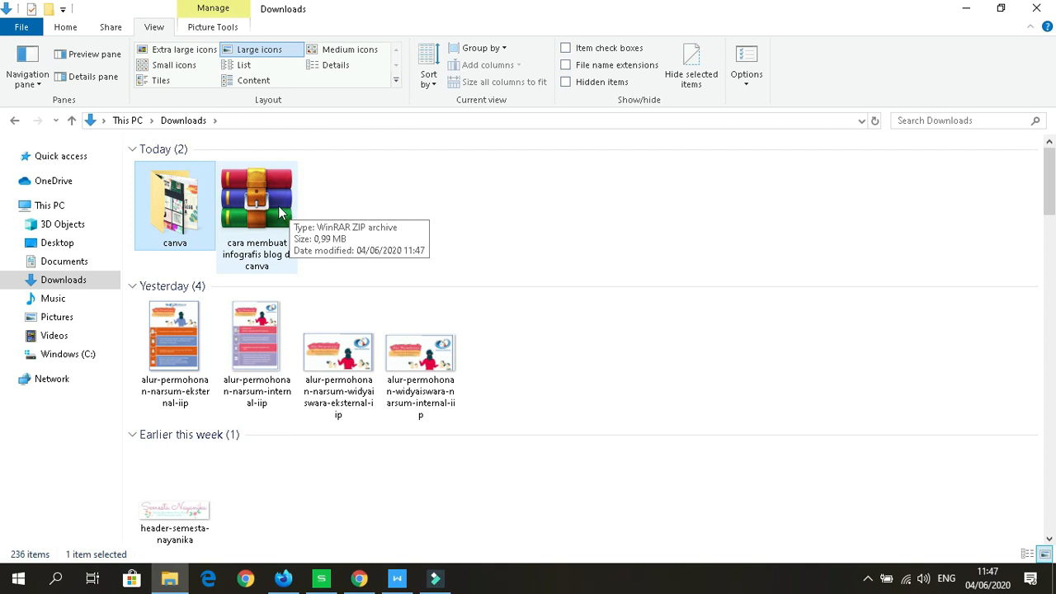
left_click(281, 213)
Step: Extract the ZIP with WinRAR into its suggested folder and select the new folder
right_click(280, 212)
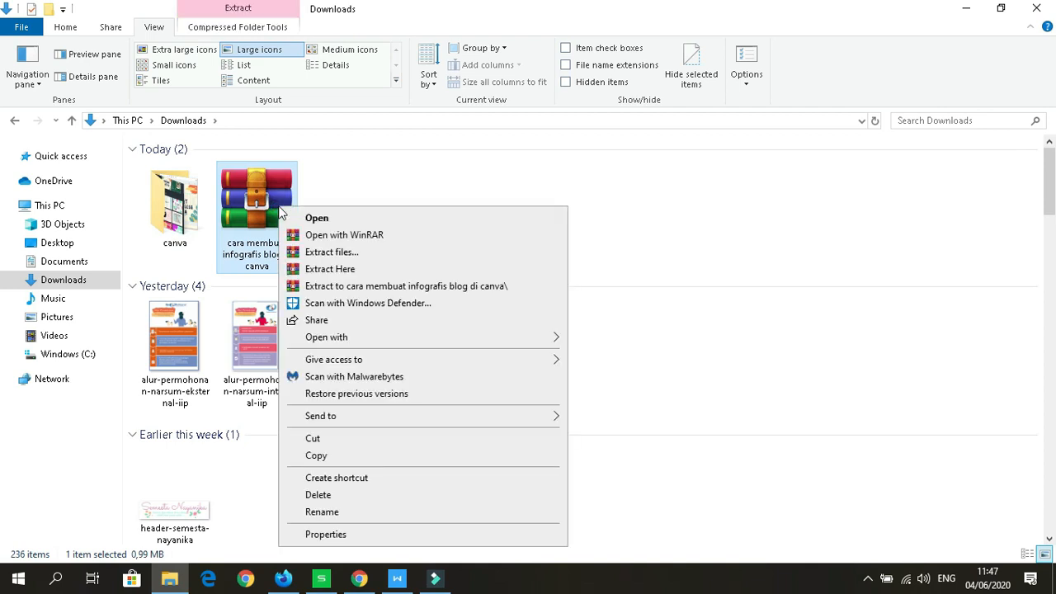
left_click(313, 253)
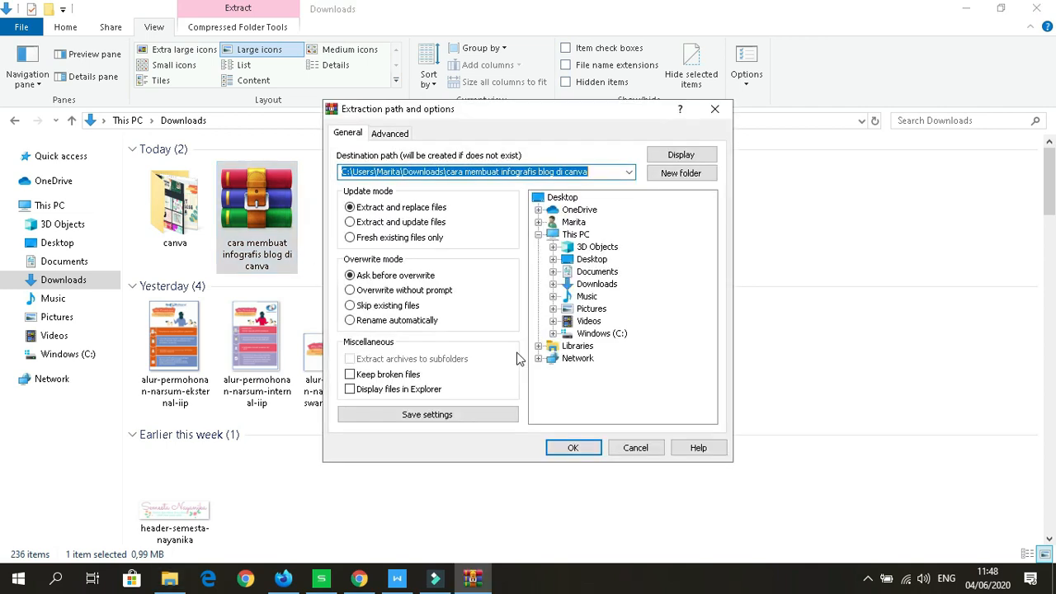
left_click(565, 450)
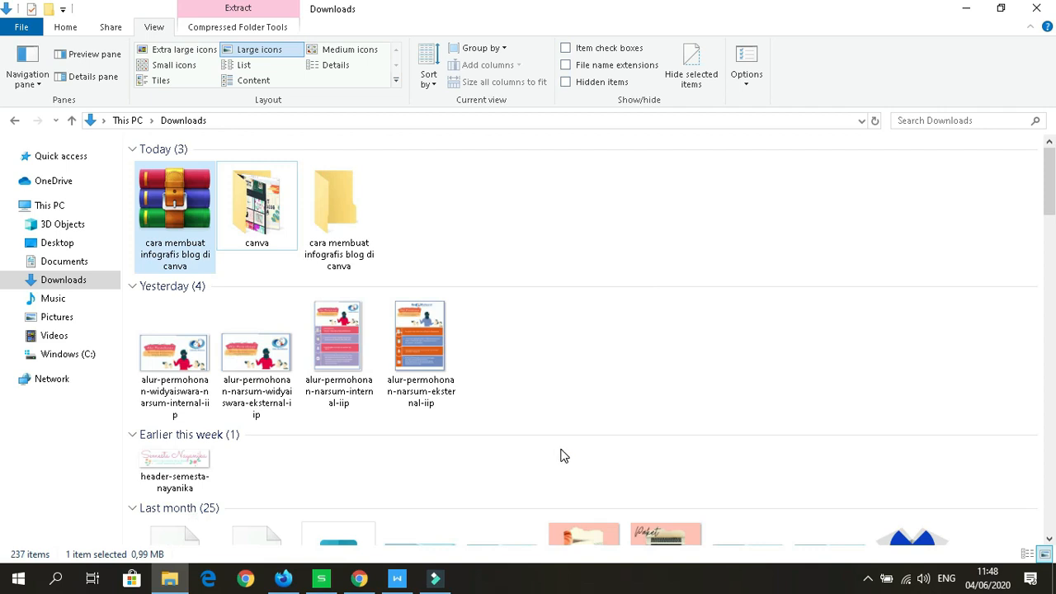
left_click(356, 253)
Step: Open the 'cara membuat infografis blog di canva' folder to see JPG images 1–22
double_click(356, 253)
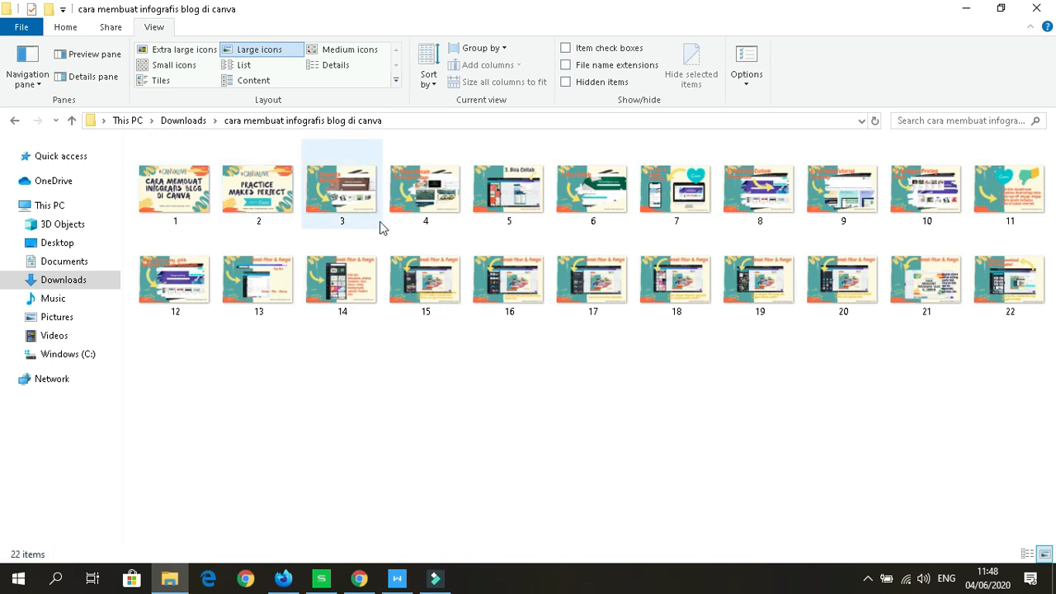
Step: Rename image 1 to 'cara-membuat-infografis-blog-di-canva'
right_click(186, 220)
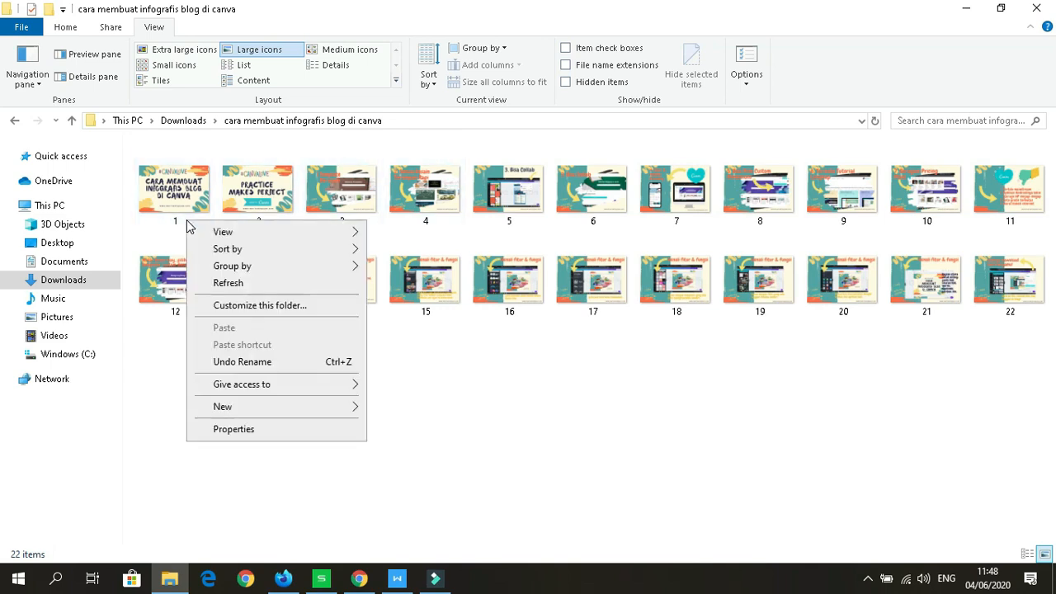
left_click(169, 216)
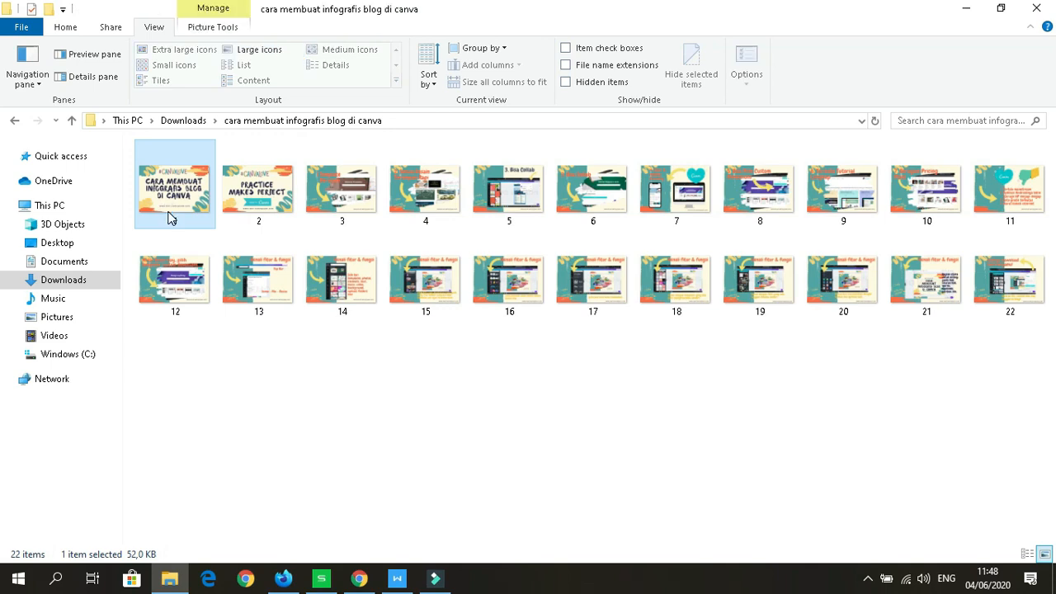
right_click(170, 219)
left_click(211, 528)
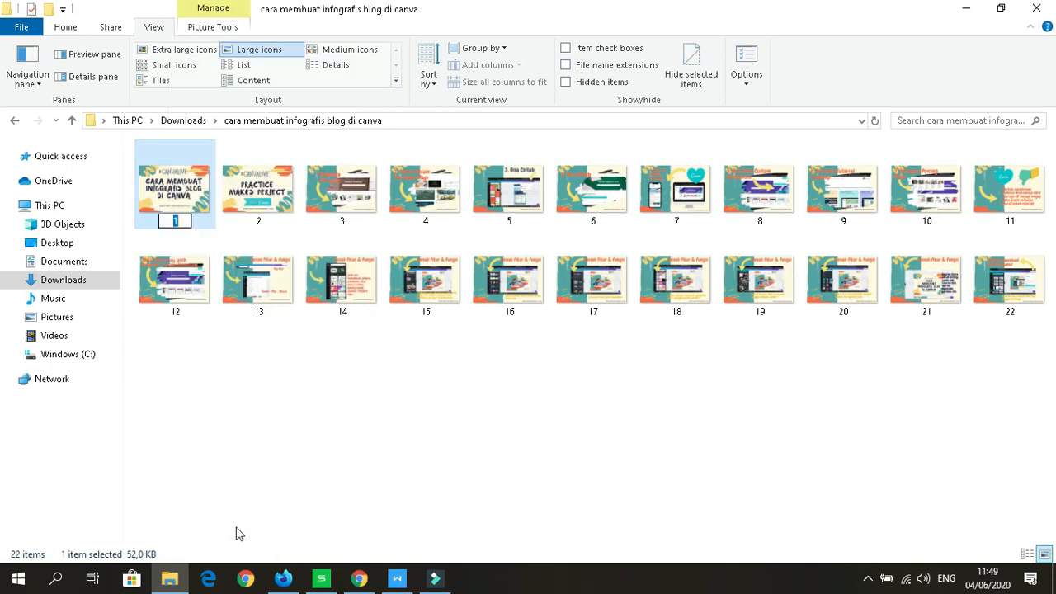
key("BackSpace")
type("cara-mem")
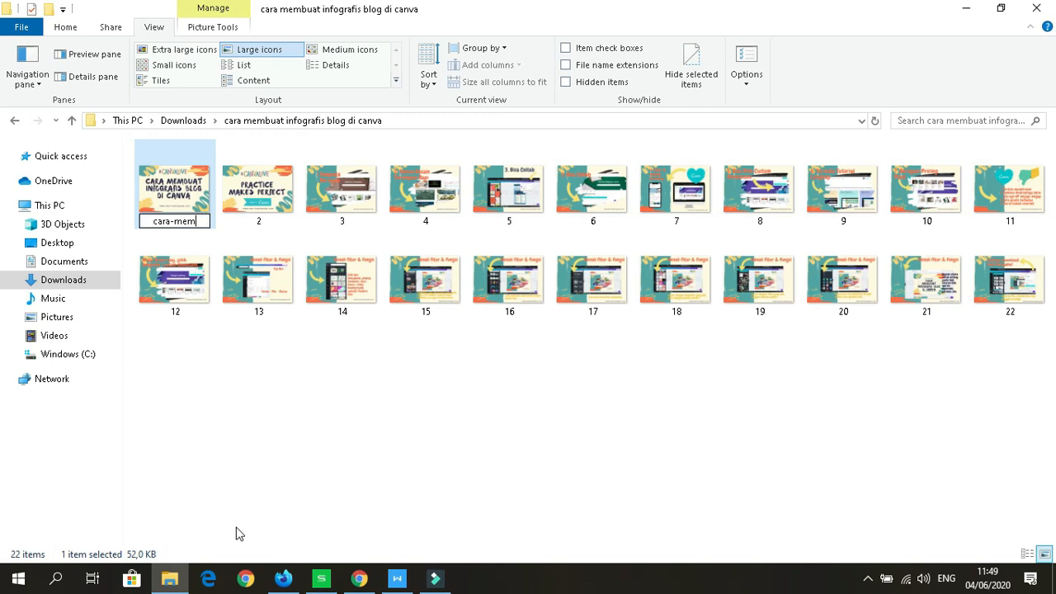
type("buat-infografis-blog")
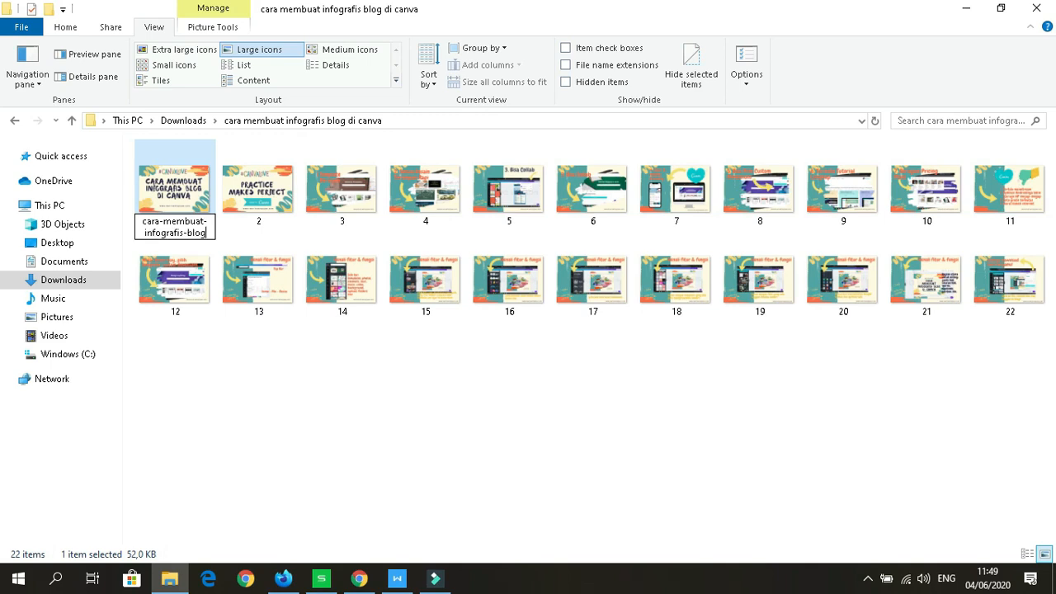
type("-di-canva")
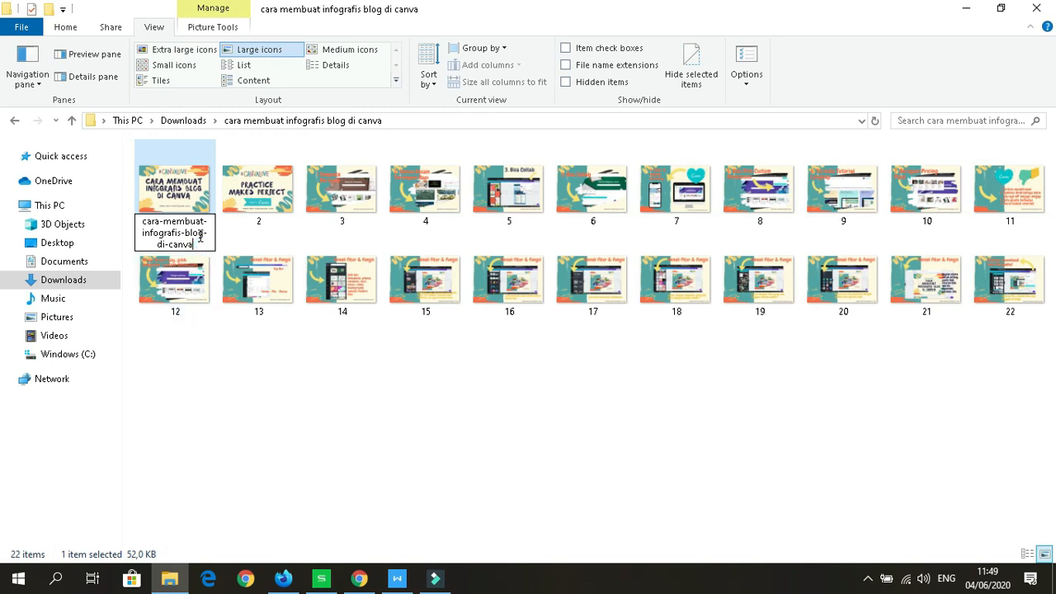
key("Return")
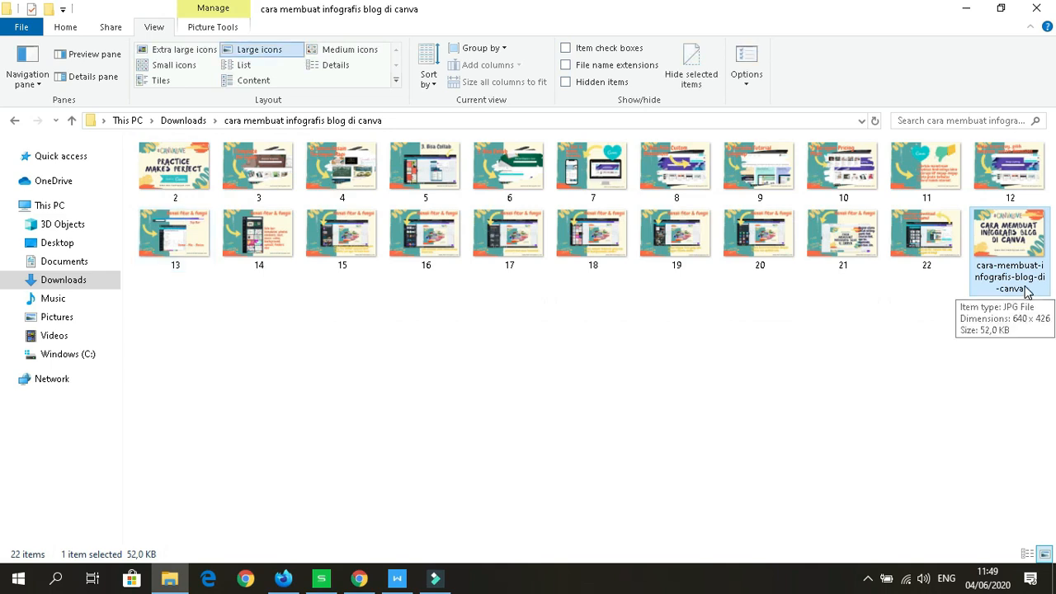
Step: Switch back to Firefox and close the Try Canva Pro popup over the editor
left_click(283, 578)
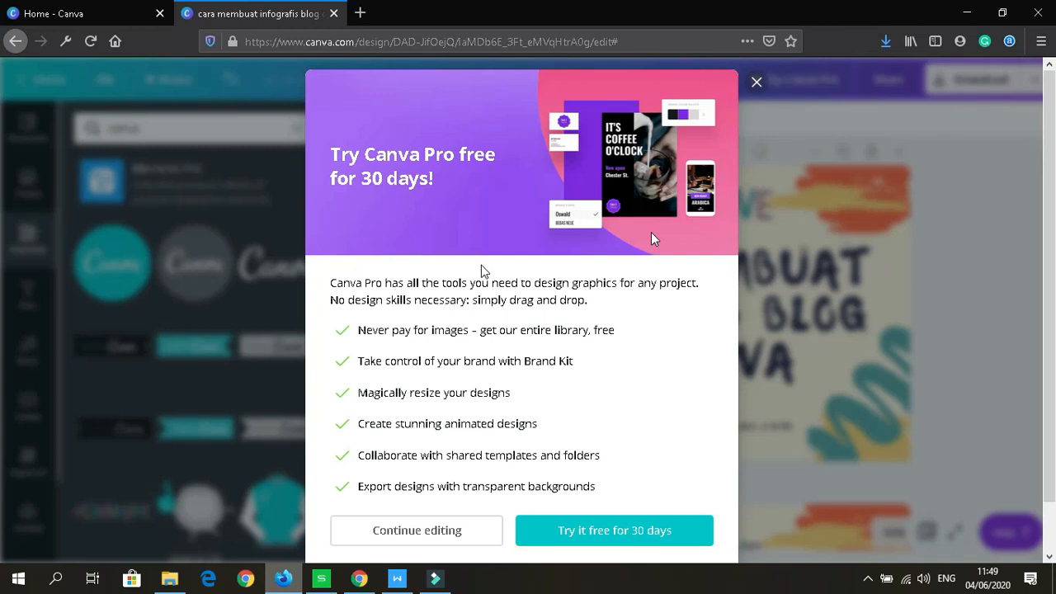
left_click(756, 83)
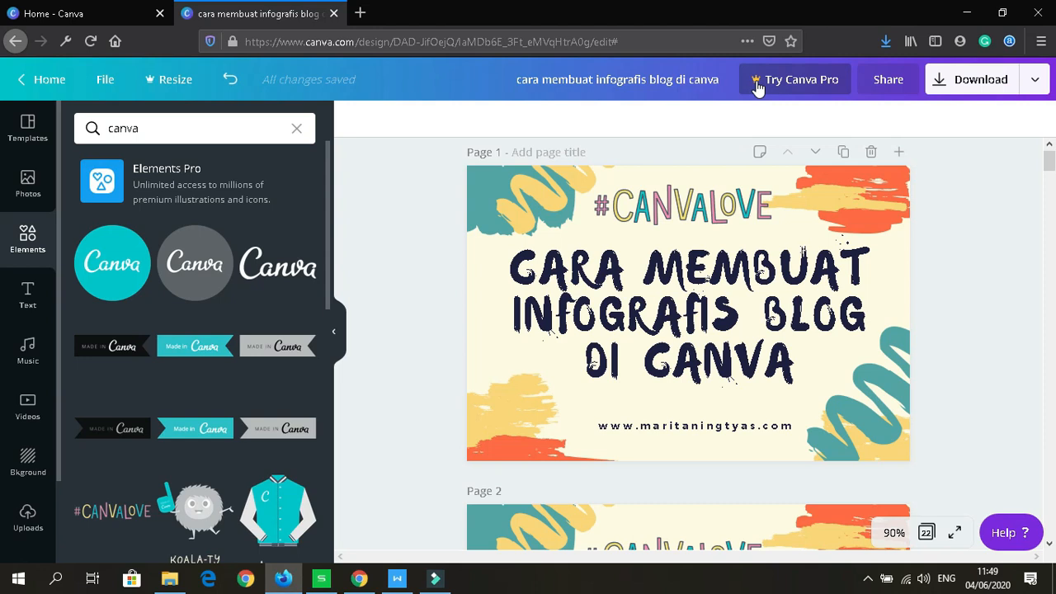
left_click(868, 579)
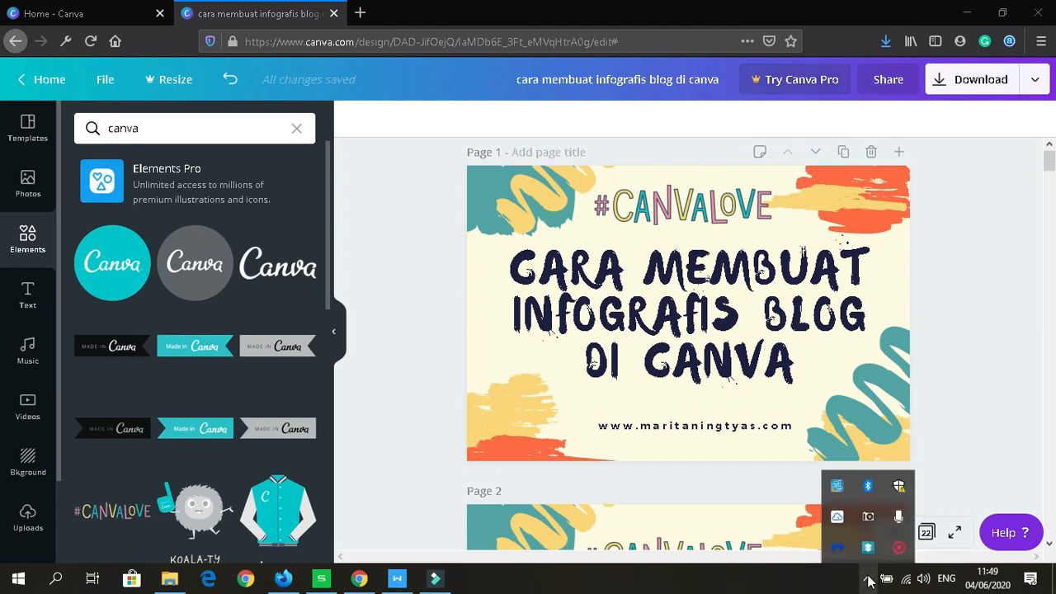
right_click(900, 548)
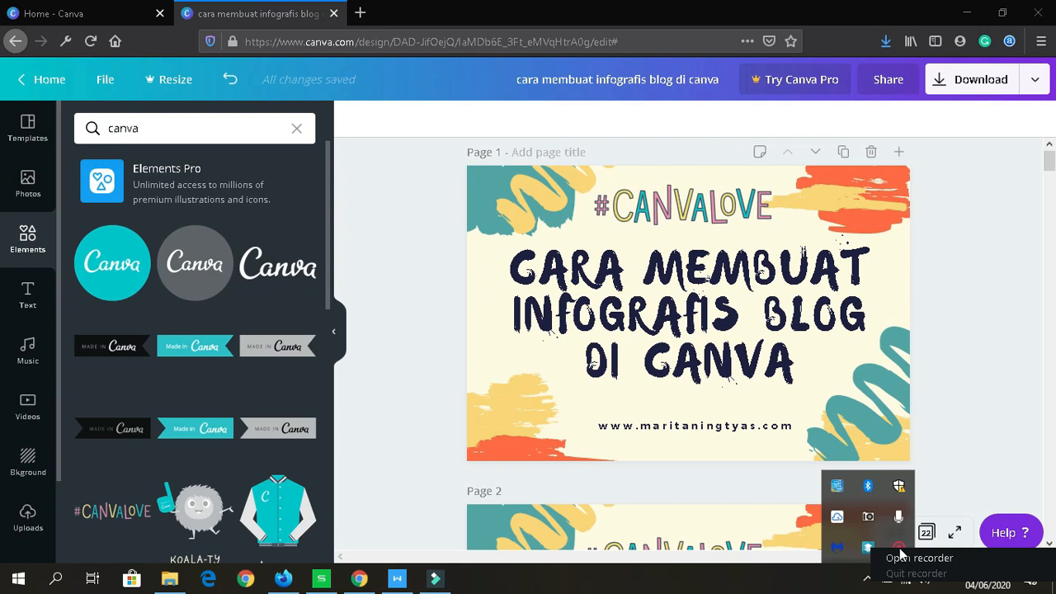